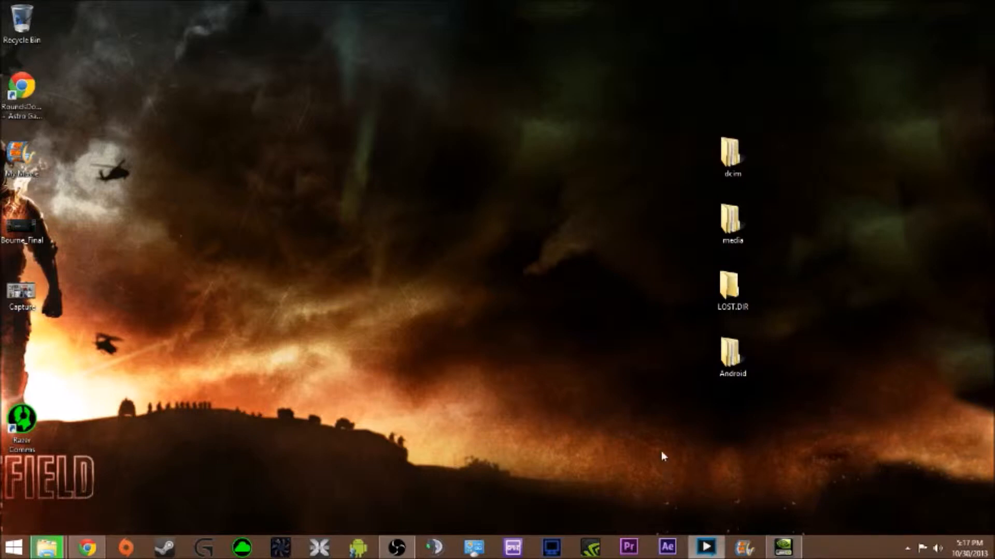
# Switch to Open Broadcaster Software, open its settings and check the setting profile among the general options.
pyautogui.click(397, 547)
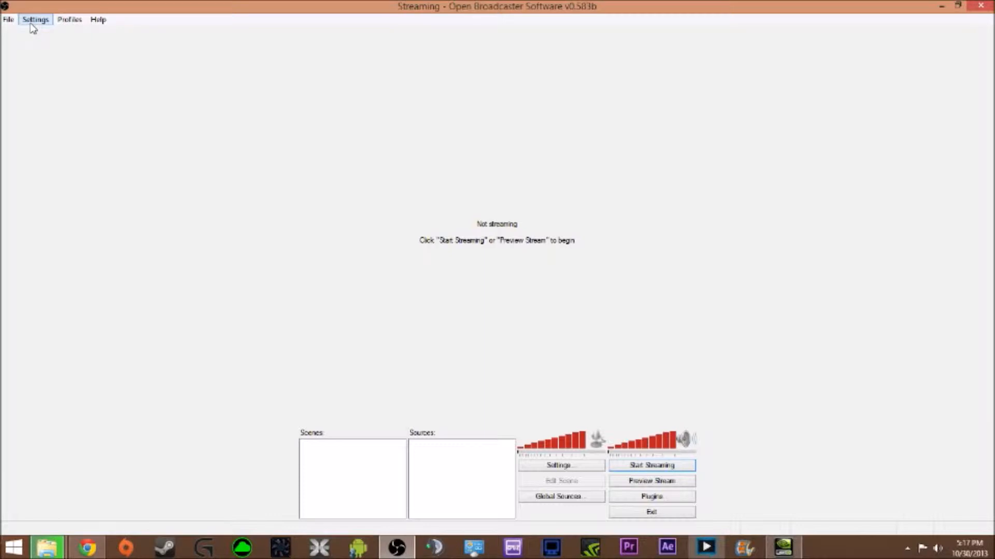
pyautogui.click(31, 23)
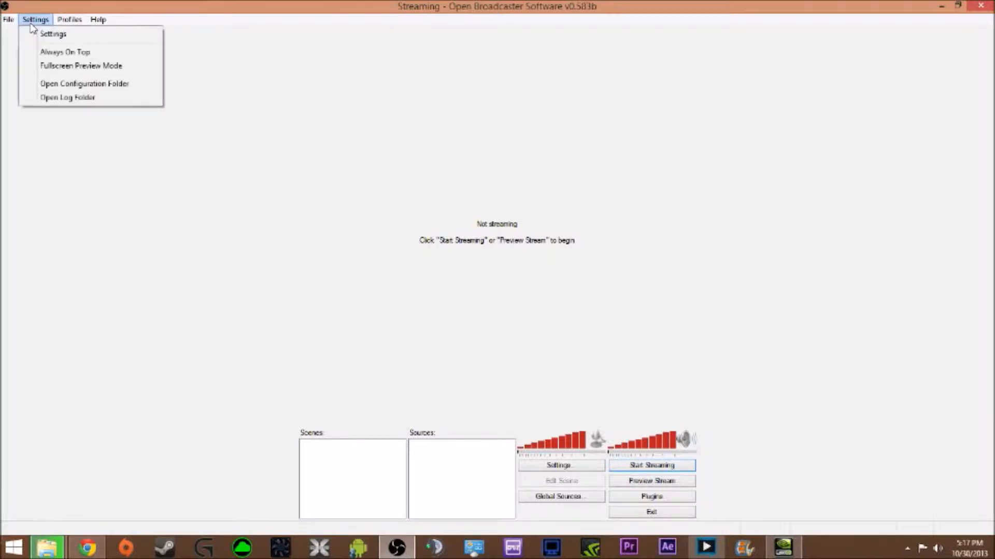
pyautogui.click(74, 41)
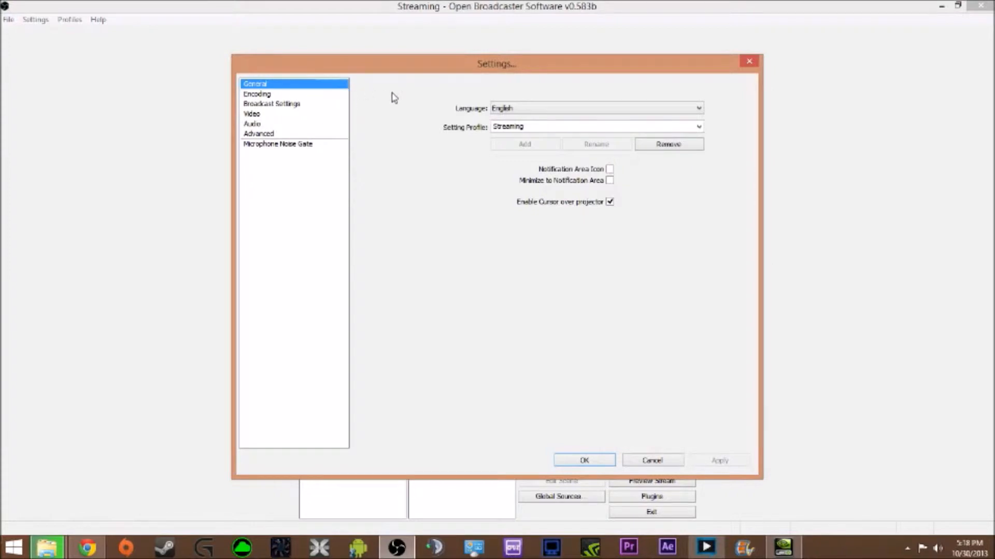
pyautogui.click(570, 126)
pyautogui.click(699, 126)
pyautogui.click(700, 127)
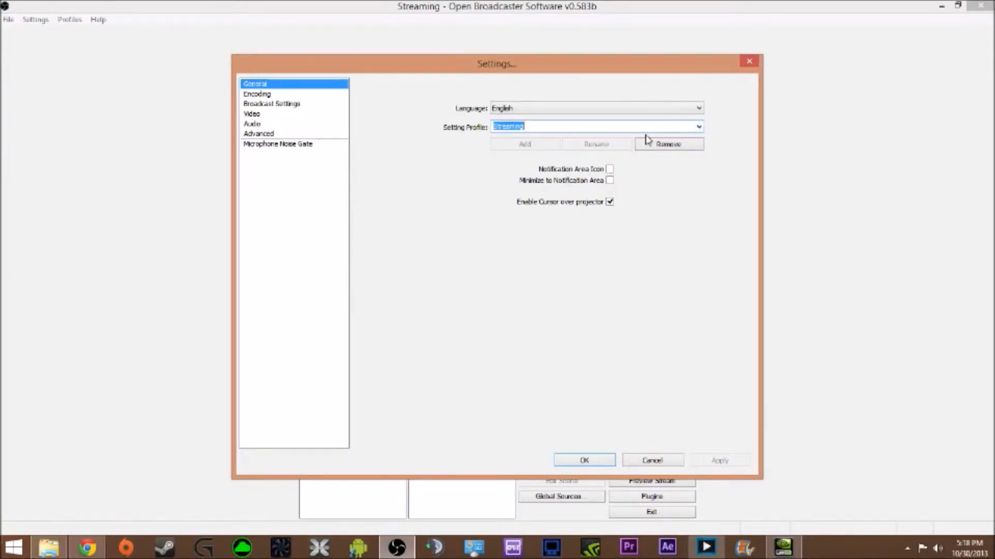
# Review the encoding settings and the explanation of the maximum video bitrate.
pyautogui.click(264, 95)
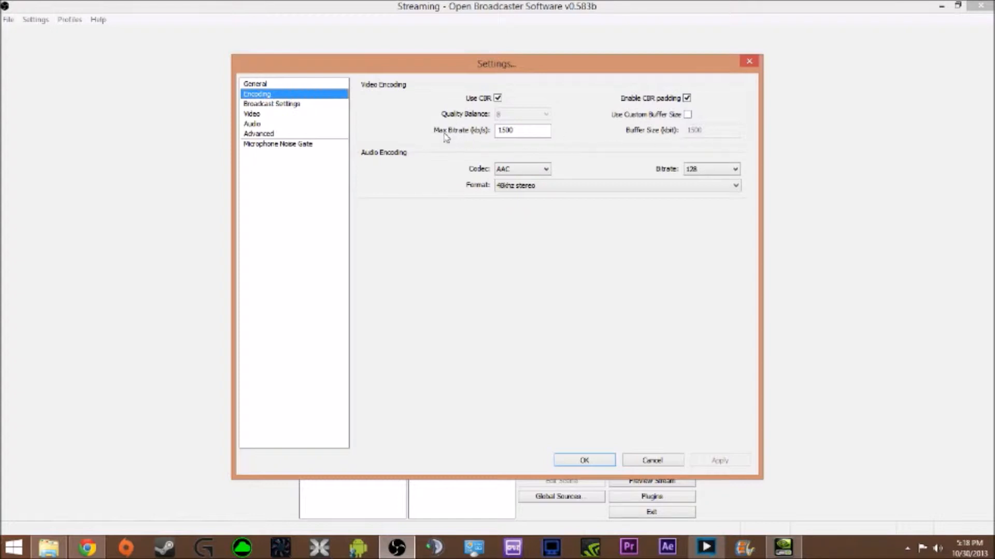
pyautogui.moveTo(482, 144)
pyautogui.moveTo(529, 138)
# Set the broadcast mode to Live Stream in the broadcast settings.
pyautogui.click(297, 105)
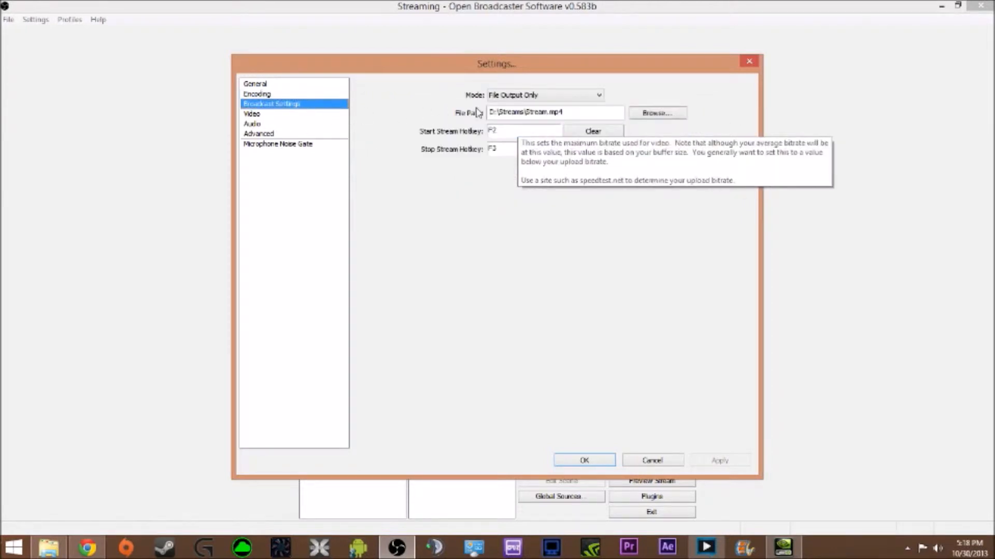
pyautogui.click(534, 96)
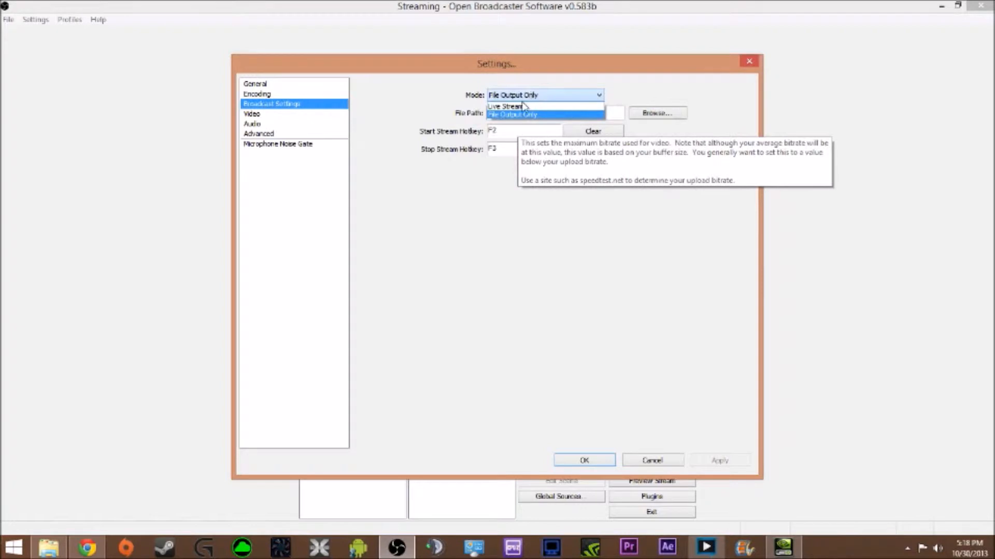
pyautogui.click(519, 116)
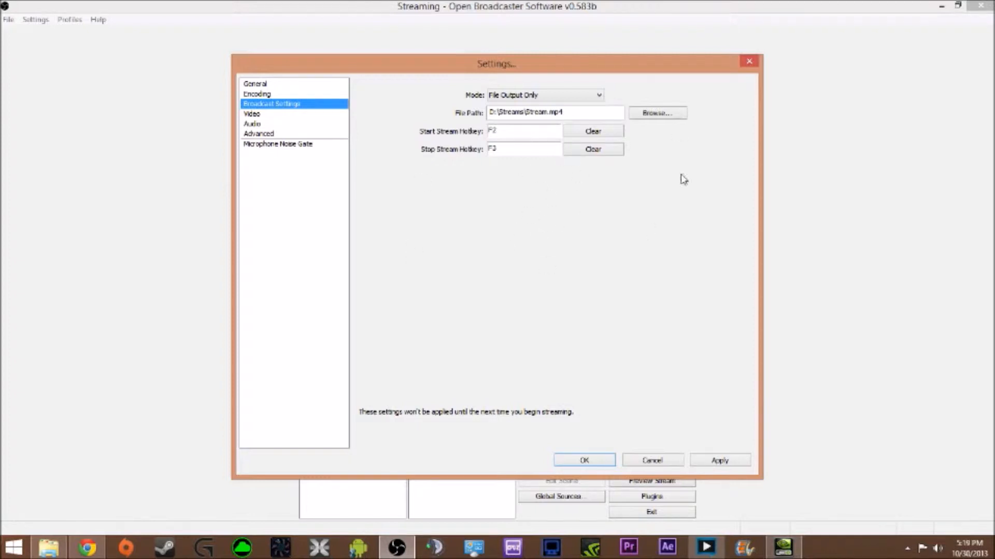
pyautogui.click(545, 98)
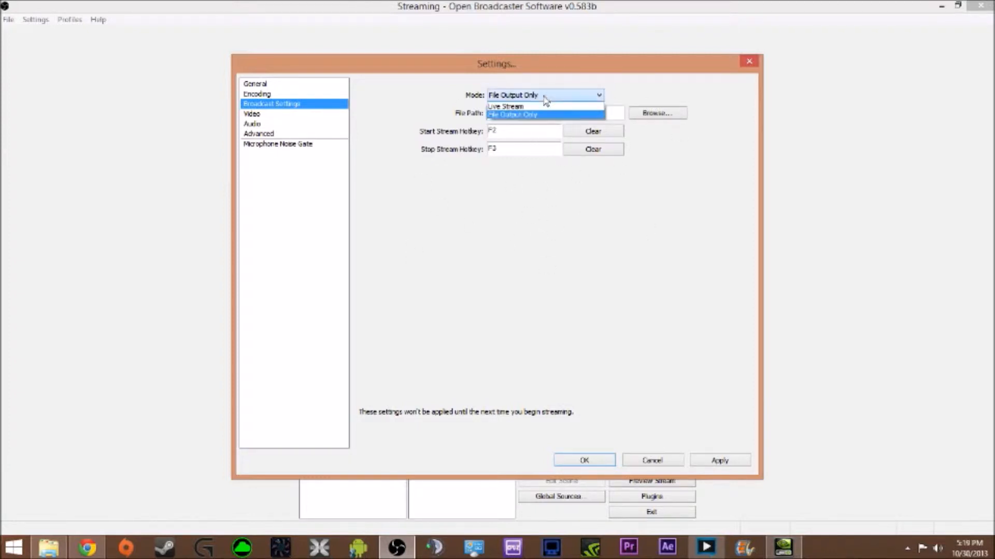
pyautogui.click(544, 107)
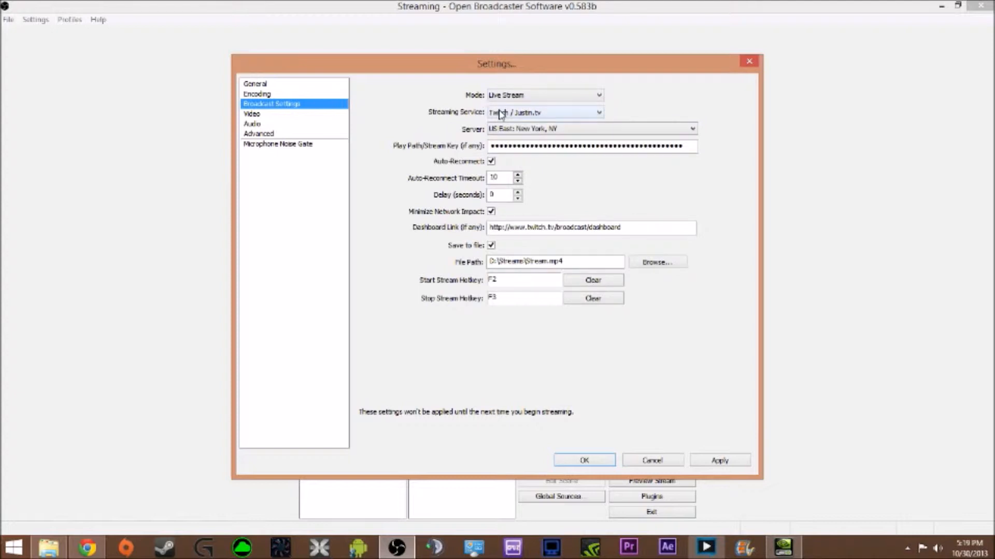
# Keep Twitch / Justin.tv as the streaming service and set the server to US East: Ashburn, VA.
pyautogui.click(597, 115)
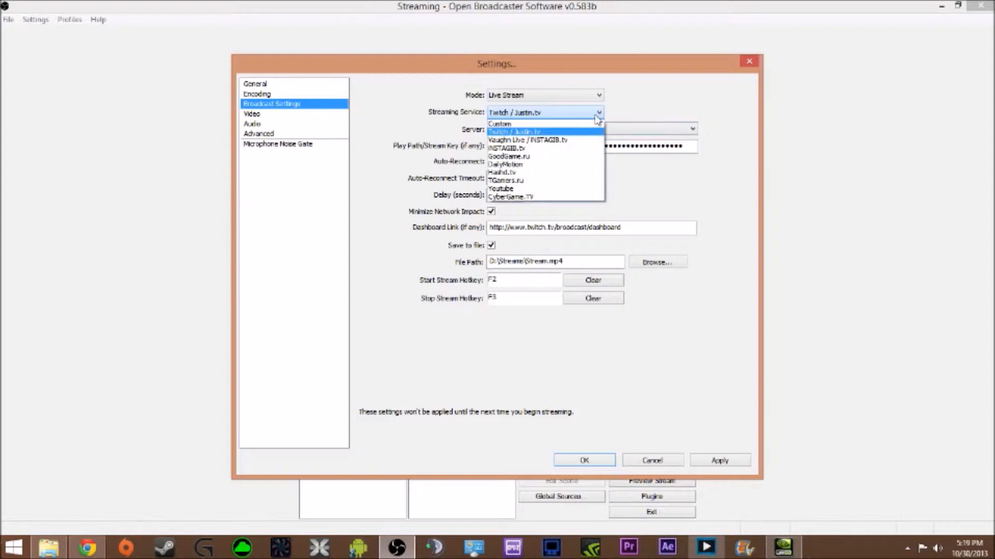
pyautogui.click(595, 115)
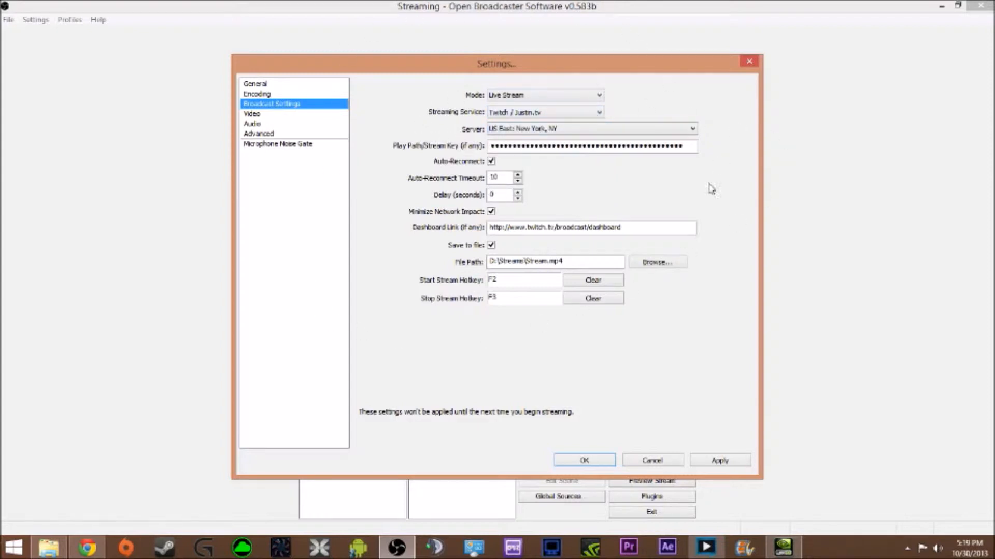
pyautogui.click(585, 129)
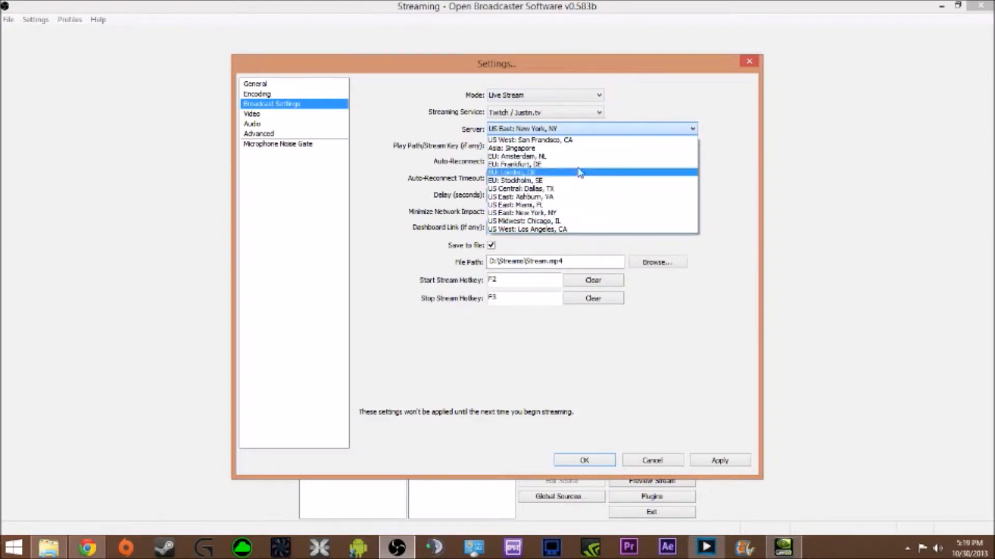
pyautogui.click(570, 200)
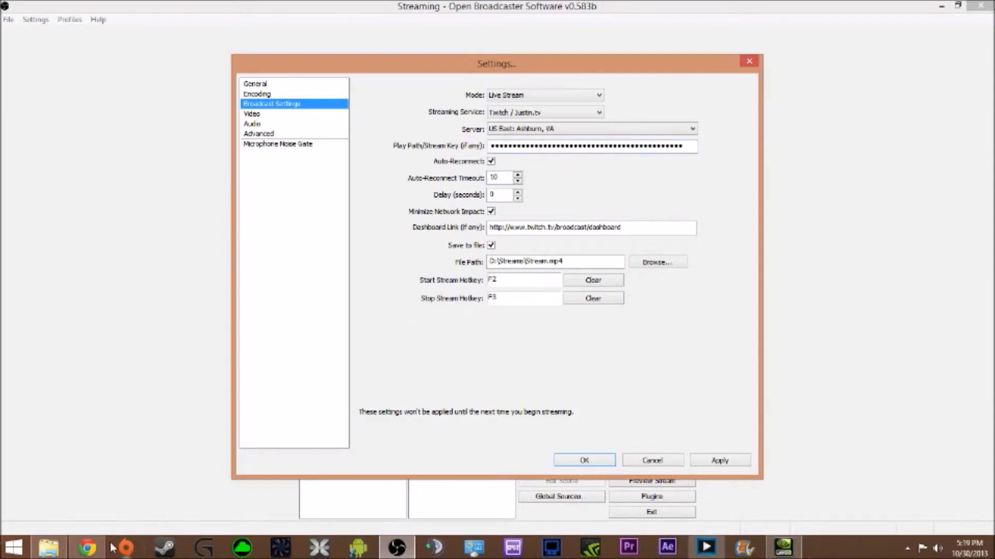
# Look at the Stream Key page of the Twitch dashboard in Chrome and locate the matching stream key field in the broadcast settings.
pyautogui.click(87, 548)
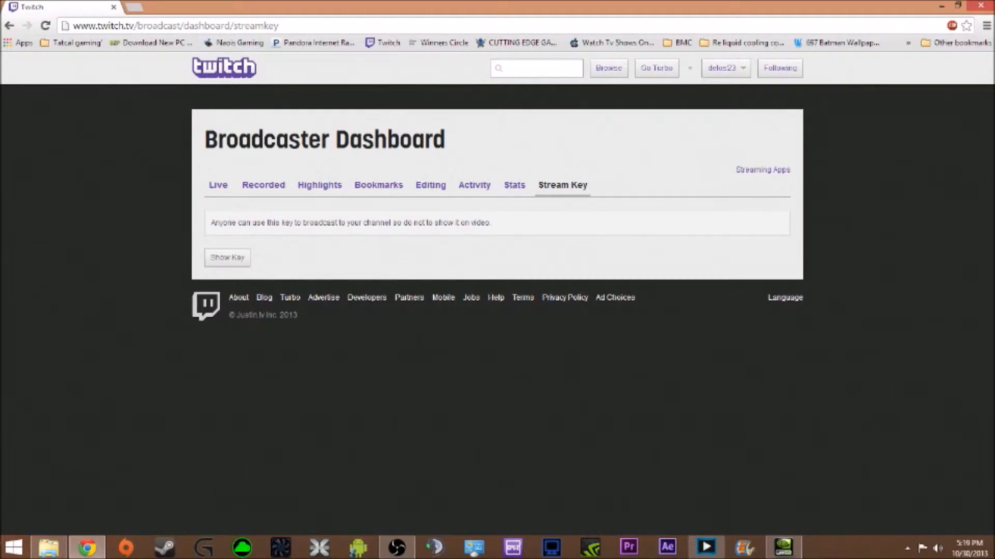
pyautogui.click(745, 76)
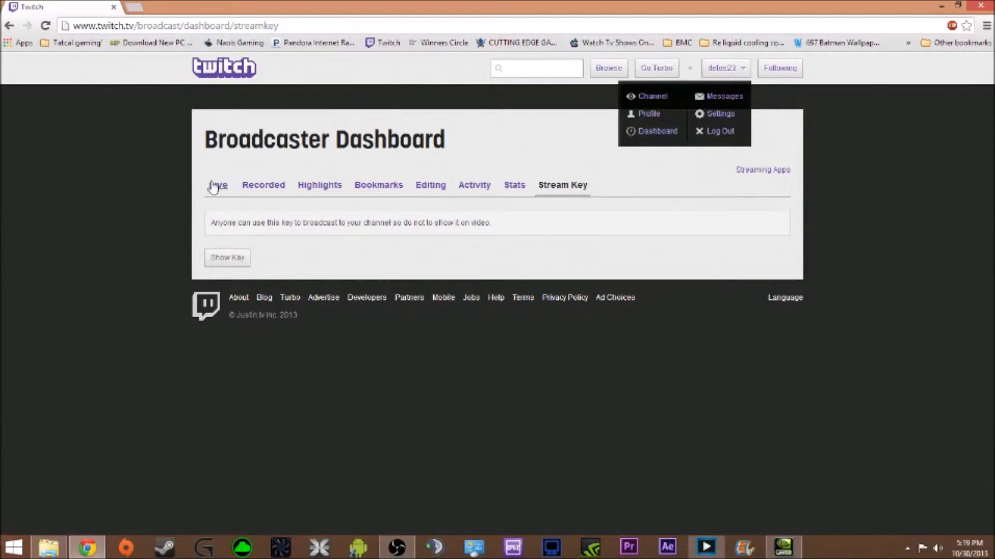
pyautogui.click(567, 145)
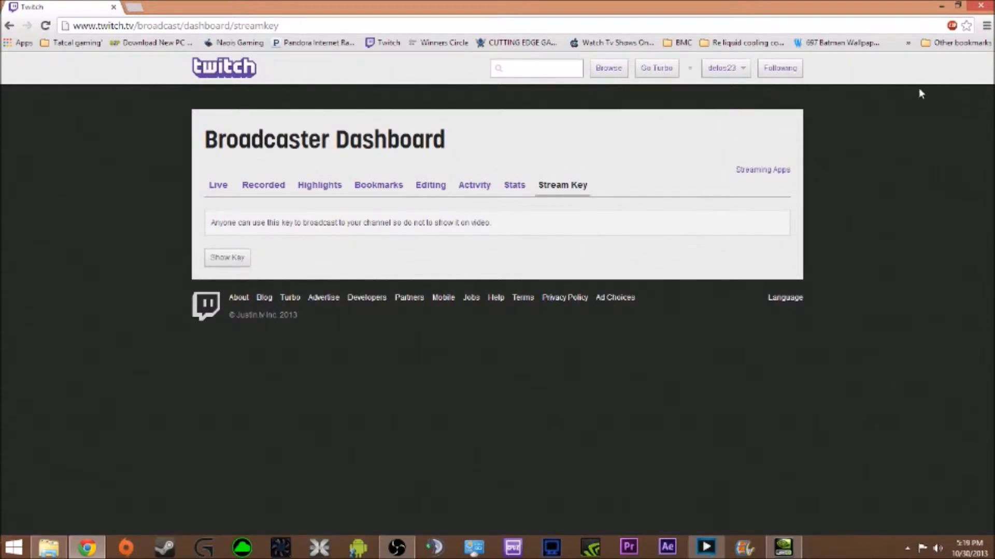
pyautogui.click(941, 7)
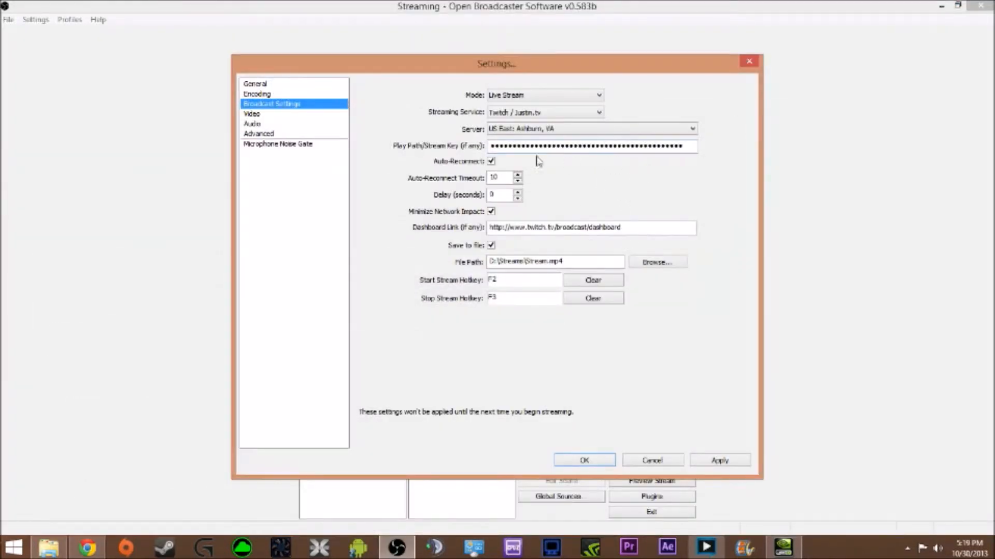
pyautogui.moveTo(489, 146); pyautogui.dragTo(724, 158)
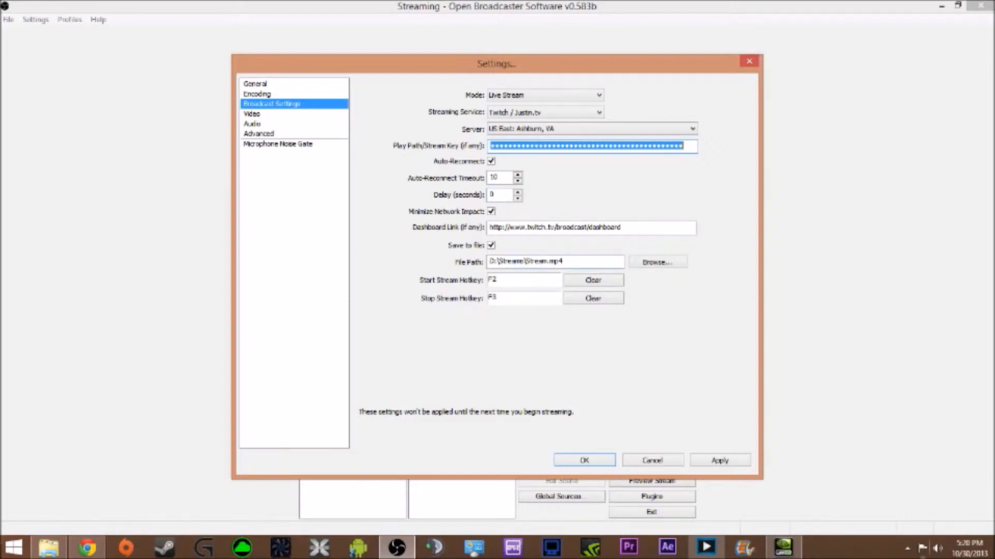
pyautogui.click(87, 548)
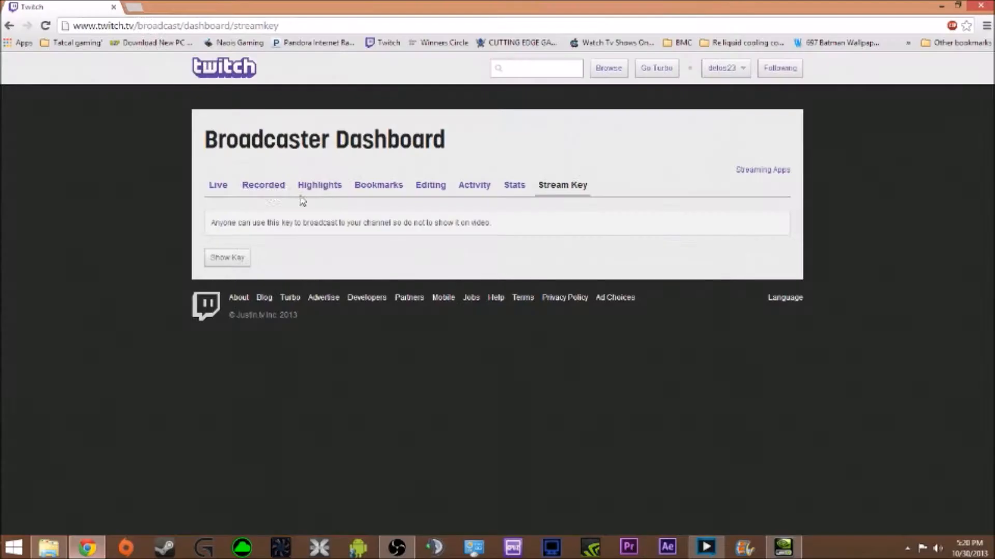
pyautogui.moveTo(231, 26); pyautogui.dragTo(73, 26)
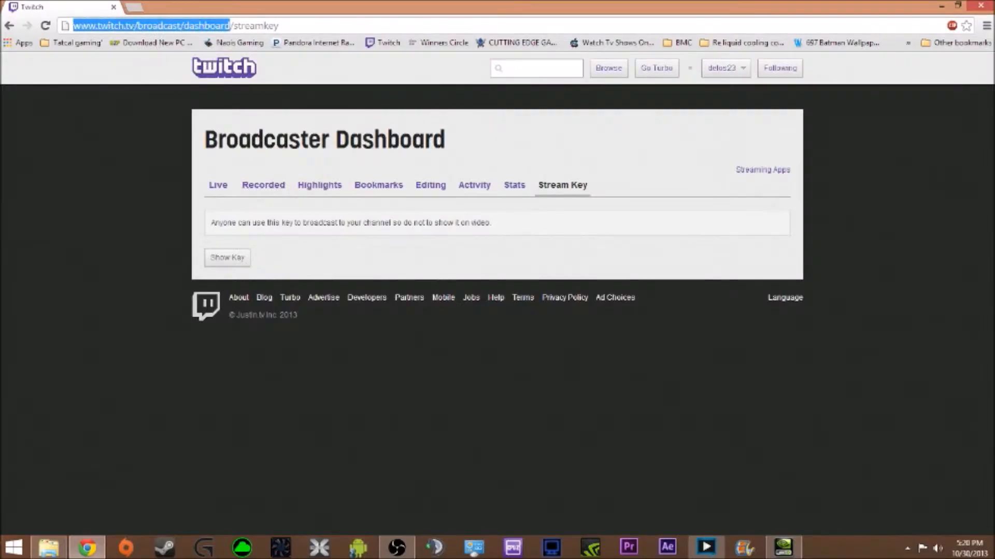
pyautogui.rightClick(179, 26)
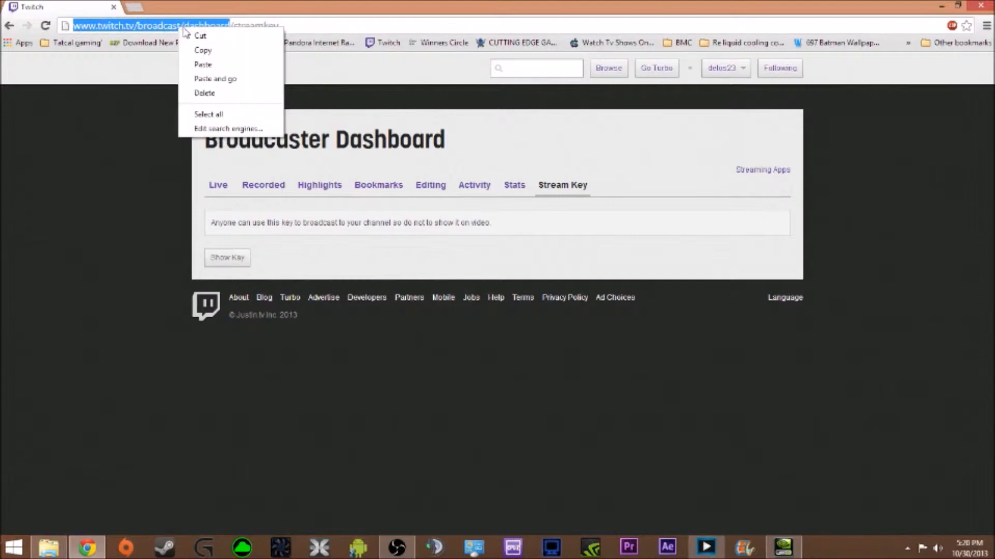
pyautogui.click(206, 50)
# Return to Open Broadcaster Software, save the broadcast changes and open the video settings.
pyautogui.click(396, 548)
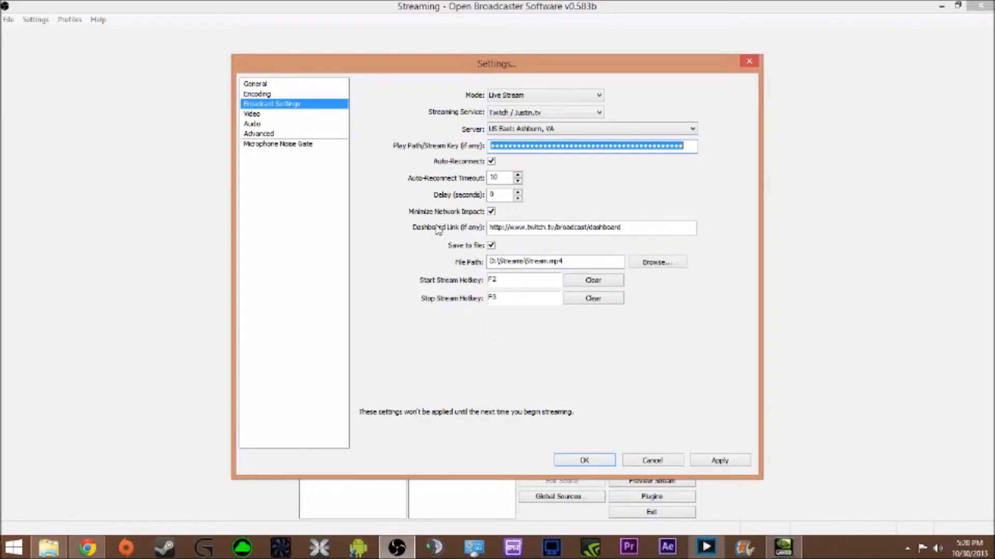
pyautogui.click(265, 115)
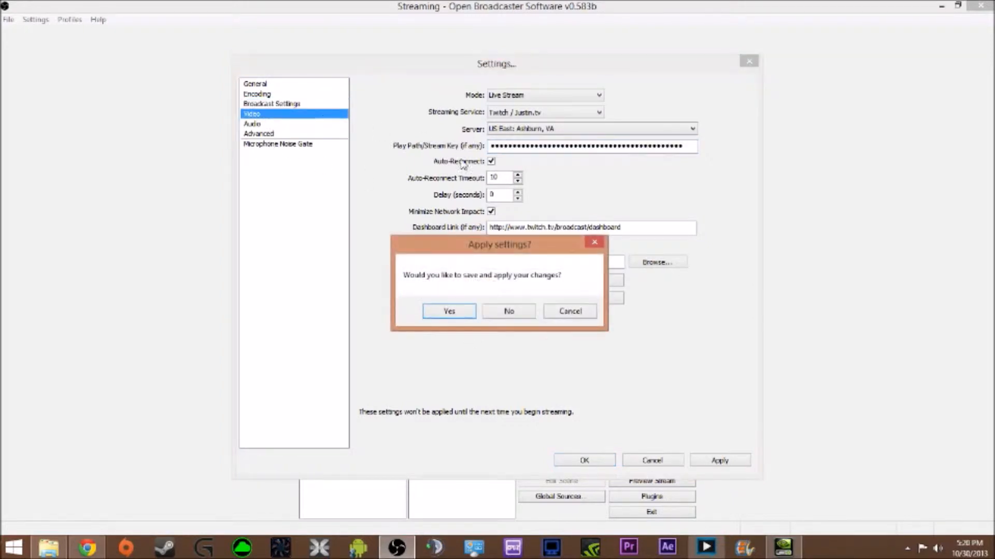
pyautogui.click(453, 317)
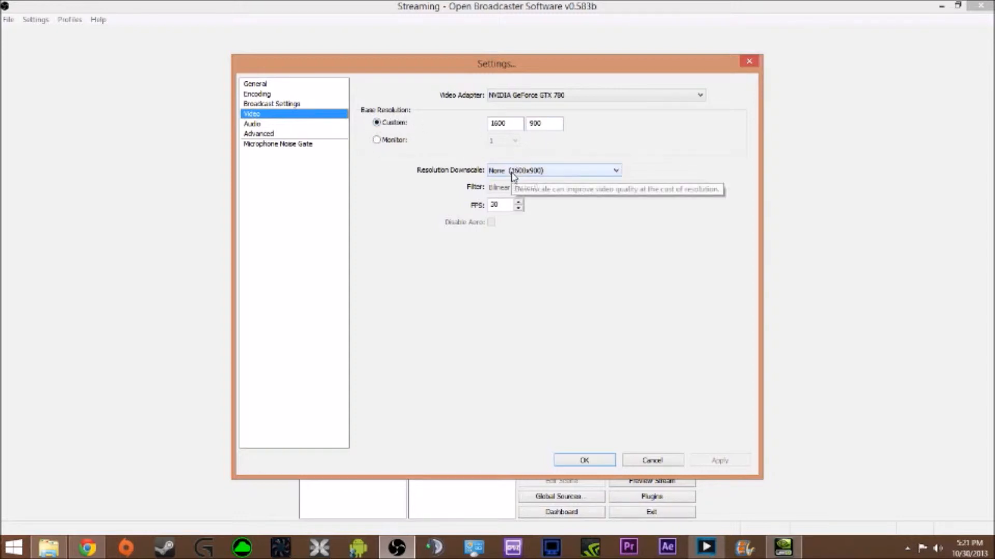
# Try a monitor-based resolution with monitors 2 and 1, and return the base resolution to Custom.
pyautogui.click(392, 141)
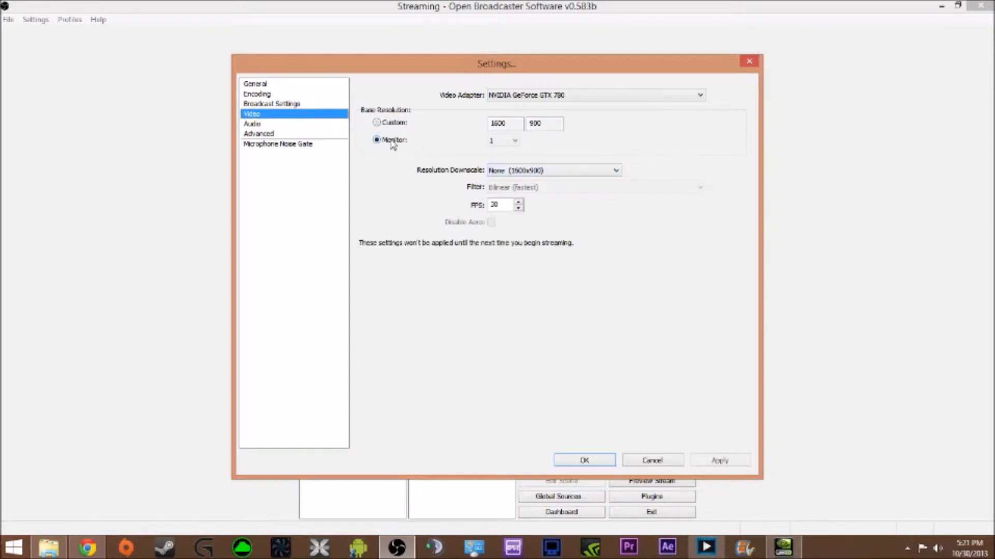
pyautogui.click(495, 144)
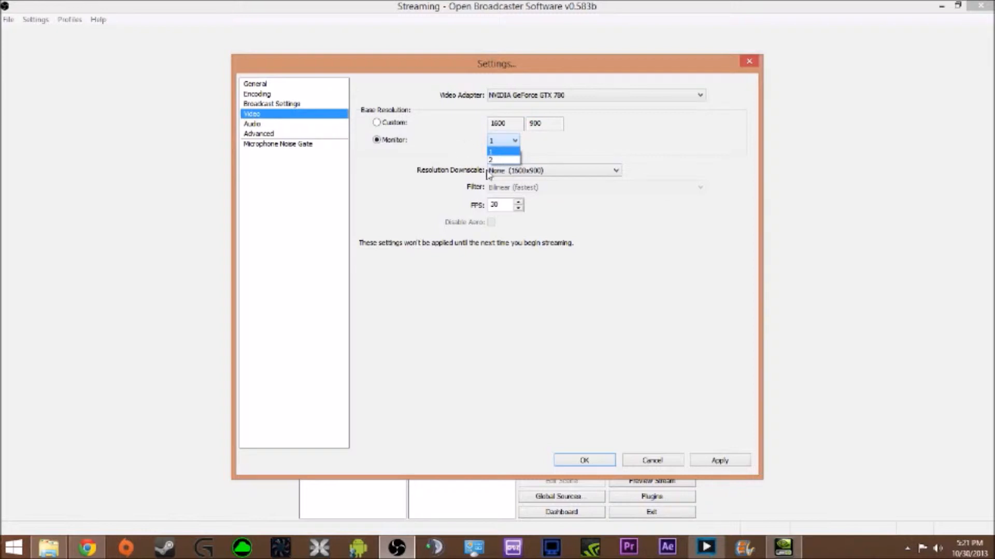
pyautogui.click(513, 160)
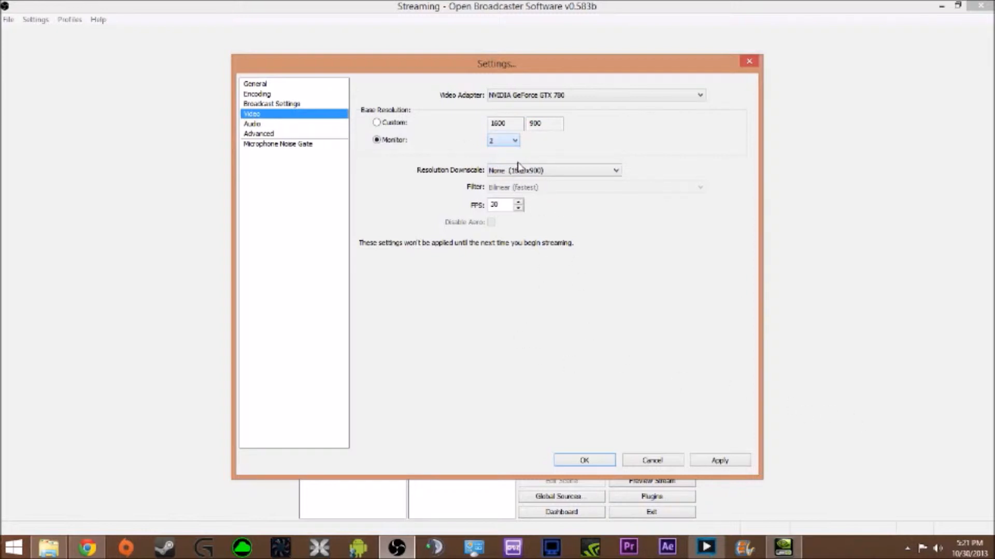
pyautogui.click(514, 141)
pyautogui.click(511, 150)
pyautogui.click(516, 171)
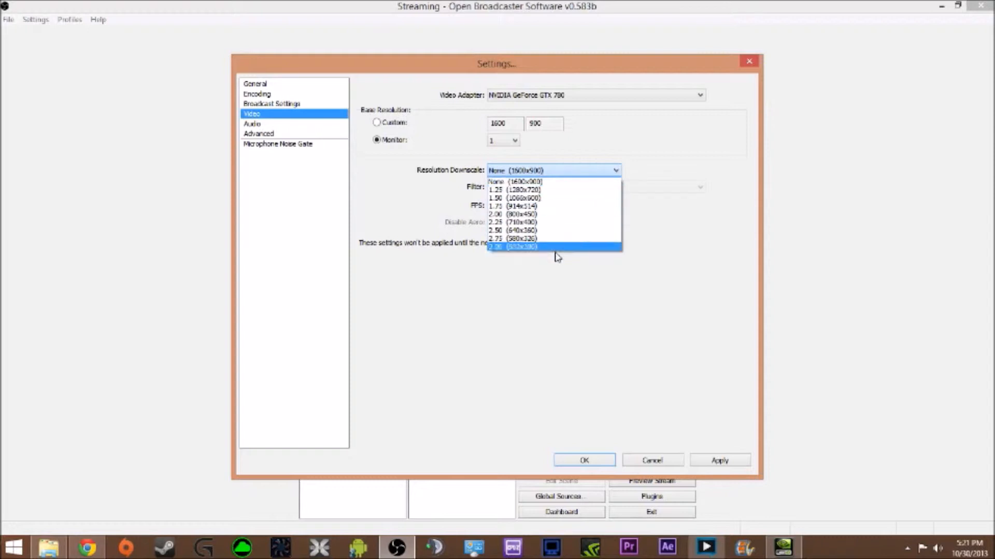
pyautogui.click(588, 172)
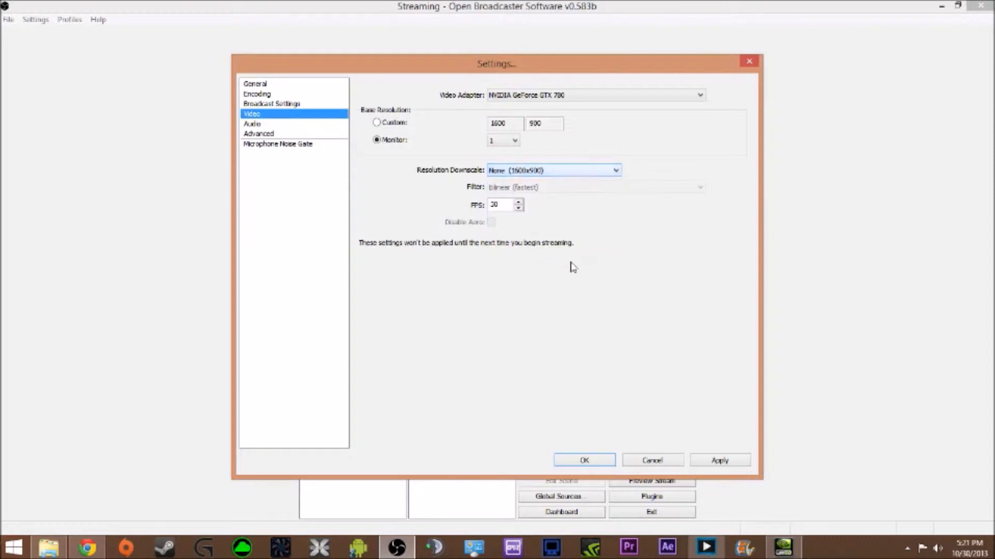
pyautogui.doubleClick(495, 205)
pyautogui.click(385, 125)
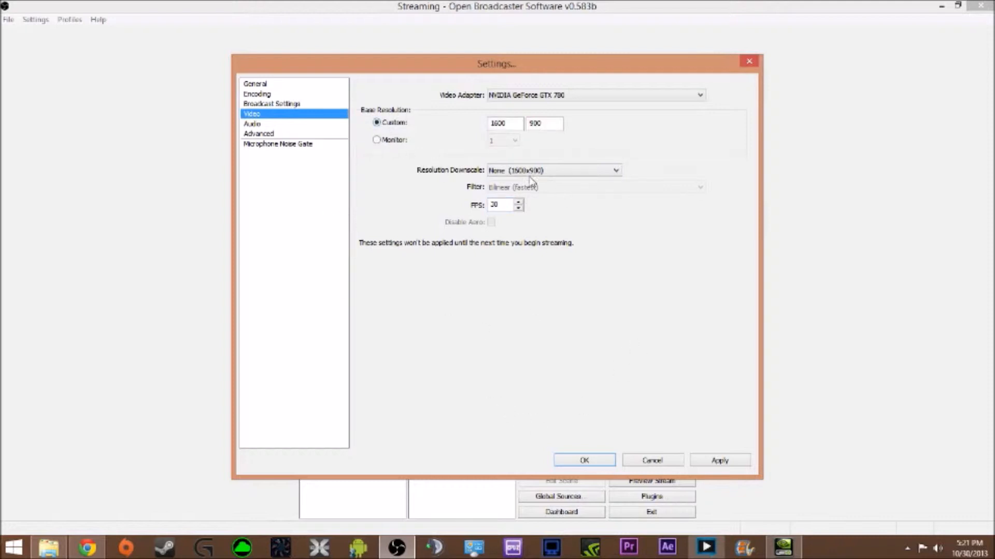
# Keep NVIDIA GeForce GTX 780 as the video adapter, save the video settings and open the audio settings.
pyautogui.press('Tab')
pyautogui.click(570, 101)
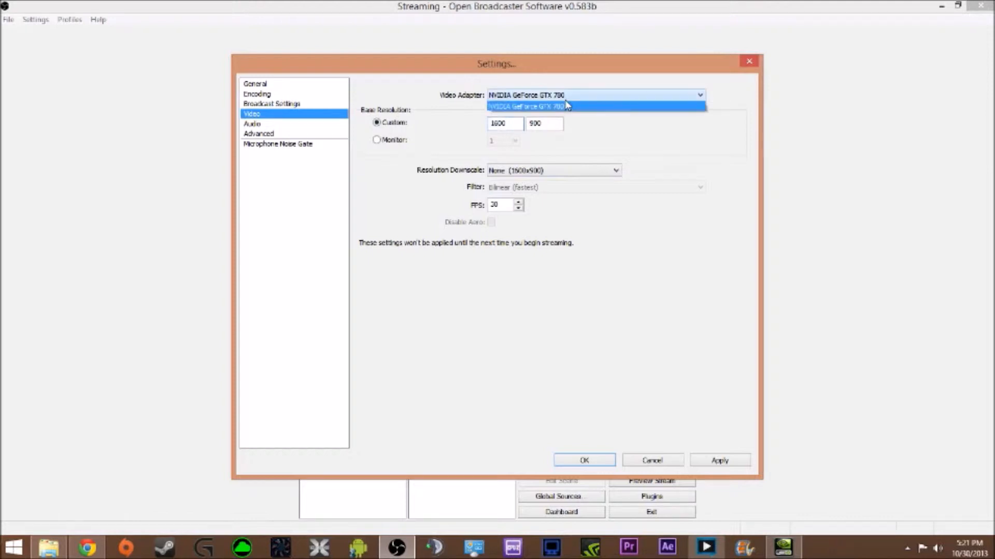
pyautogui.click(613, 99)
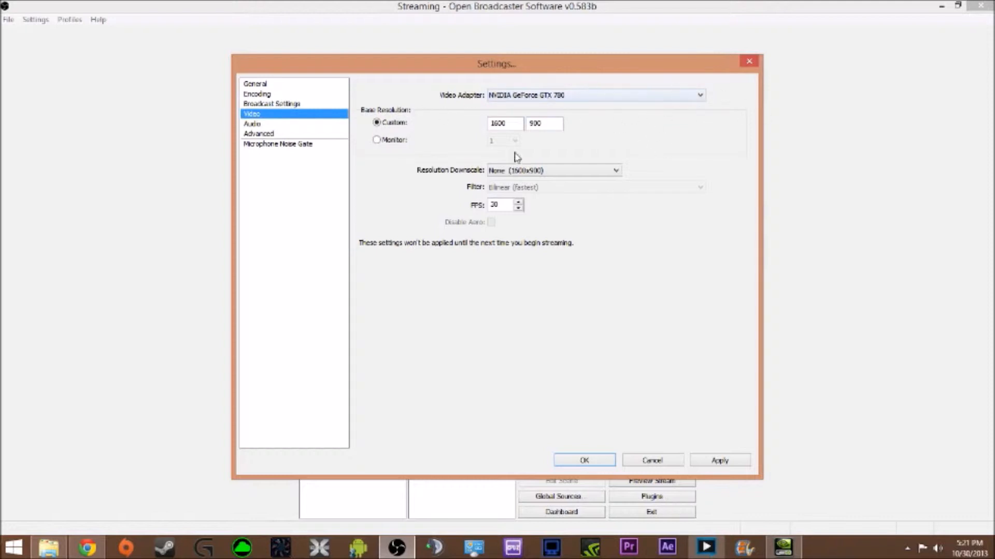
pyautogui.click(261, 124)
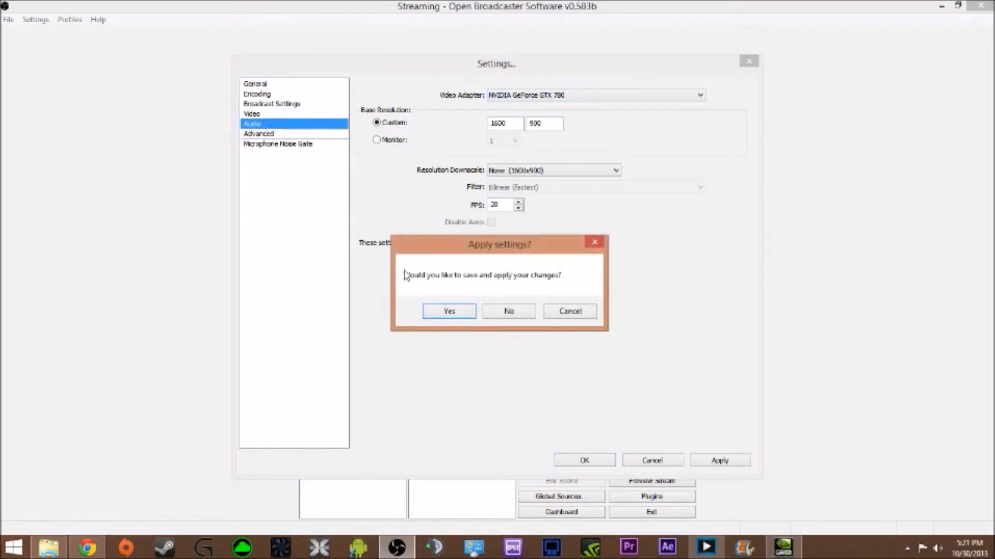
pyautogui.click(432, 311)
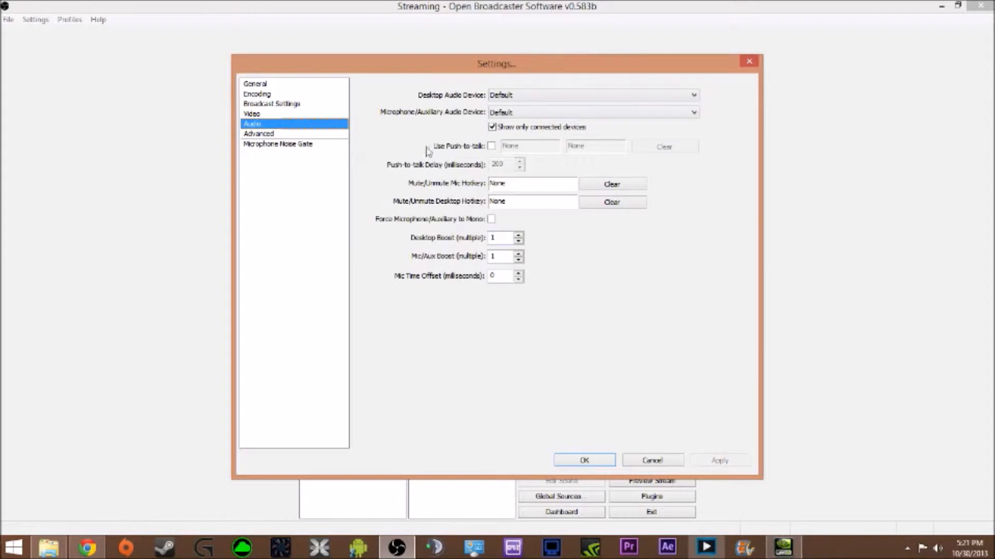
# Review the desktop and microphone audio device choices, keeping Default for both.
pyautogui.click(543, 97)
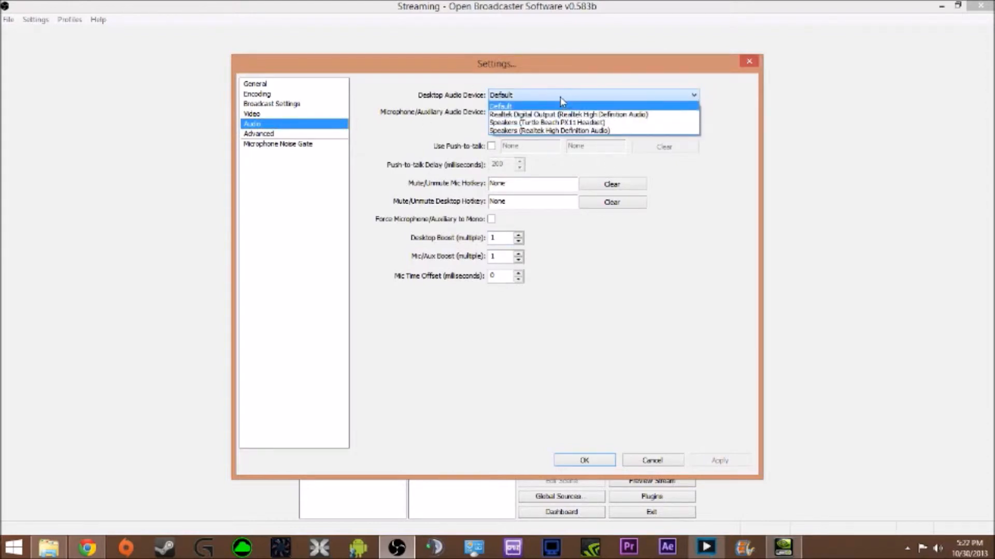
pyautogui.click(561, 97)
pyautogui.click(525, 113)
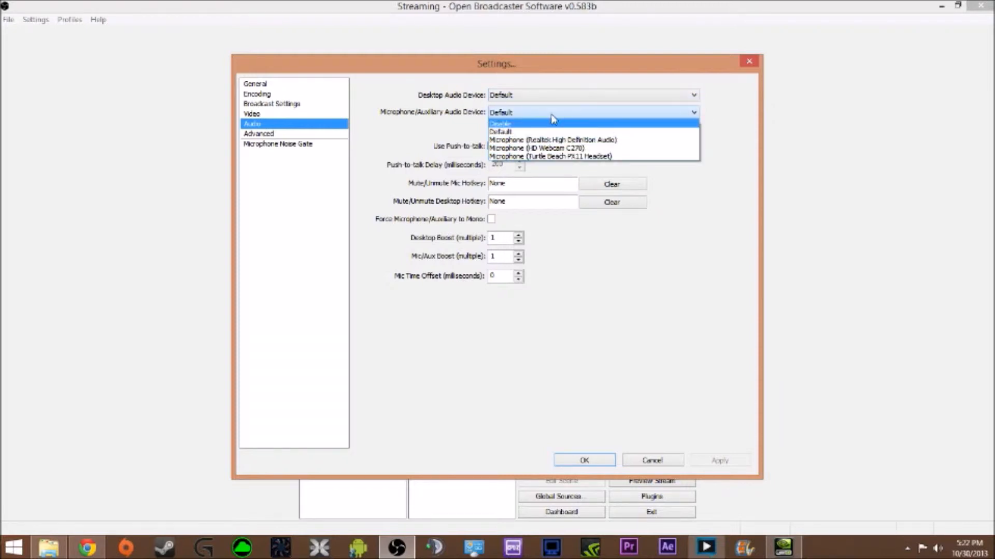
pyautogui.click(543, 115)
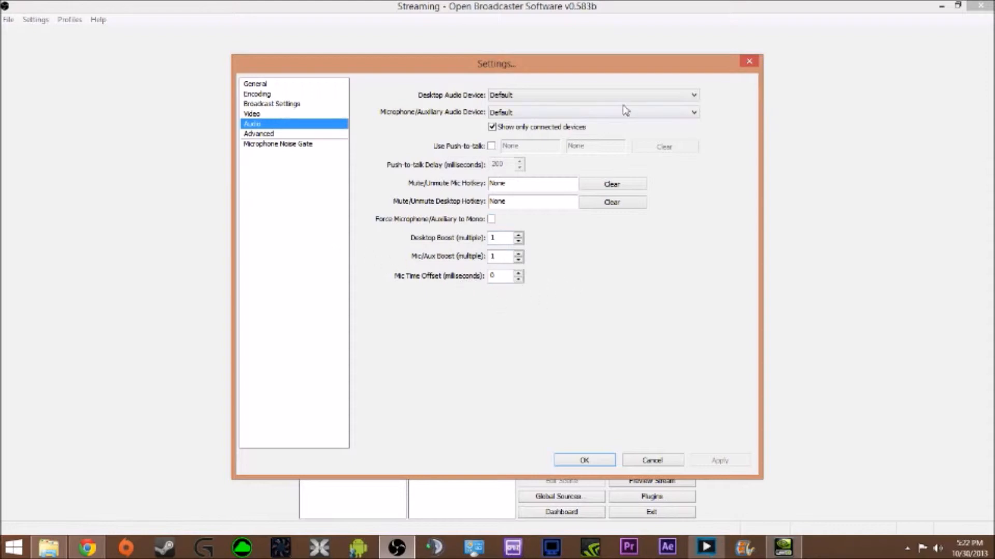
# Open the advanced settings and check the process priority class choices, keeping Above Normal.
pyautogui.click(259, 134)
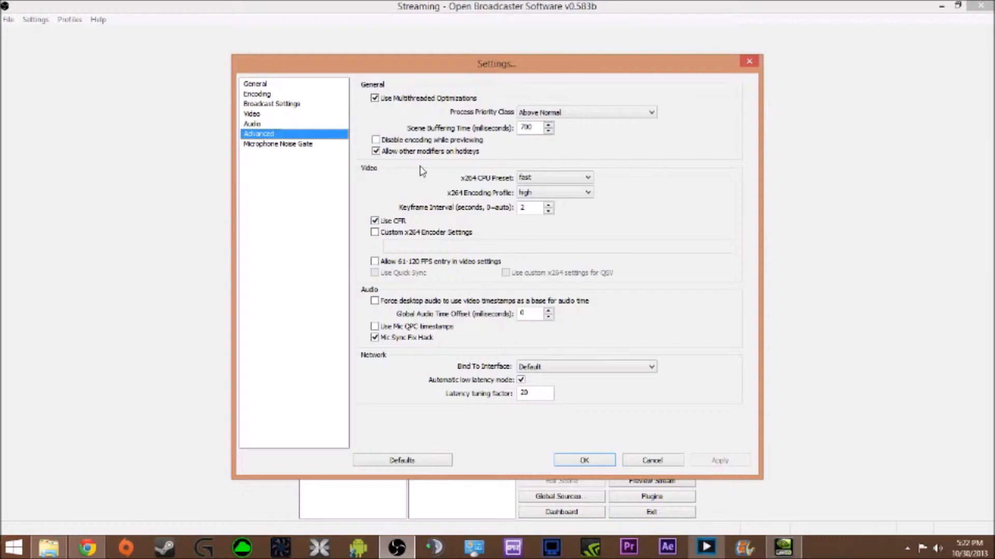
pyautogui.click(552, 114)
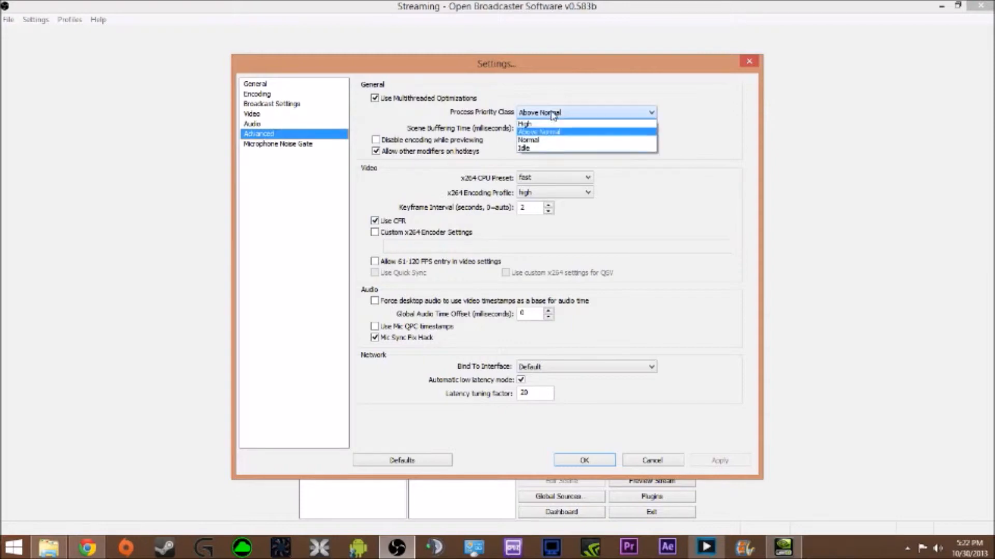
pyautogui.click(552, 113)
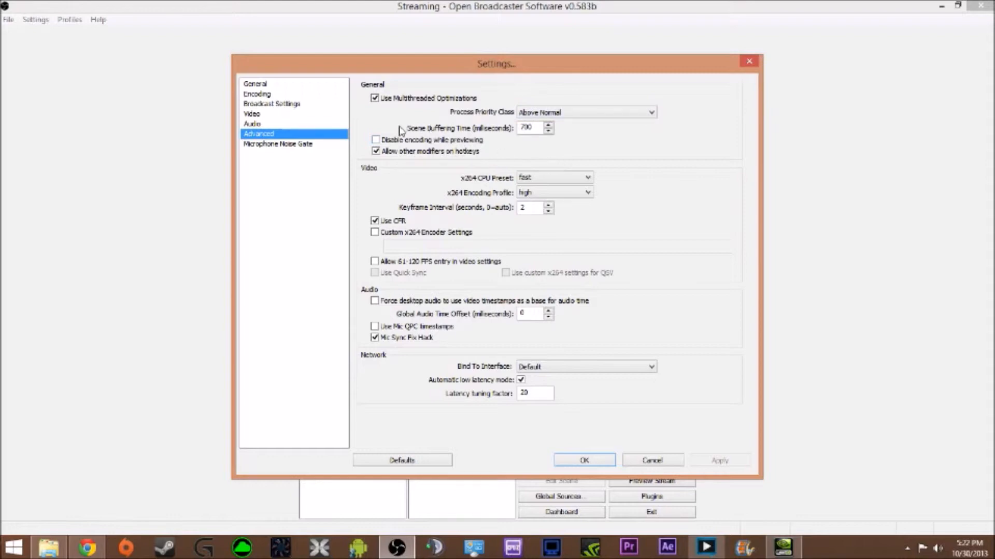
# Review the x264 CPU preset and encoding profile choices, keeping fast and high, and check the keyframe interval.
pyautogui.click(538, 179)
pyautogui.click(539, 178)
pyautogui.click(539, 180)
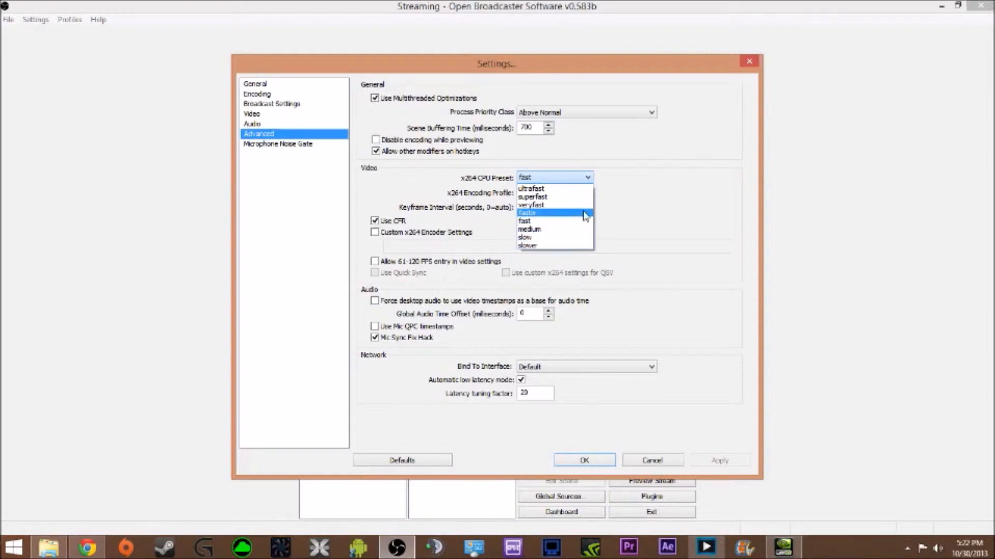
pyautogui.click(626, 208)
pyautogui.click(586, 193)
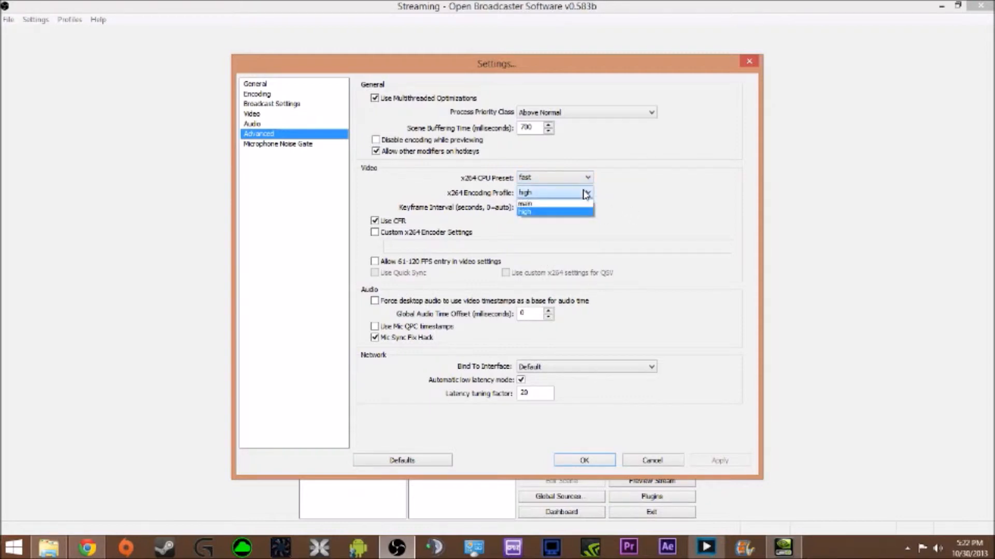
pyautogui.click(587, 193)
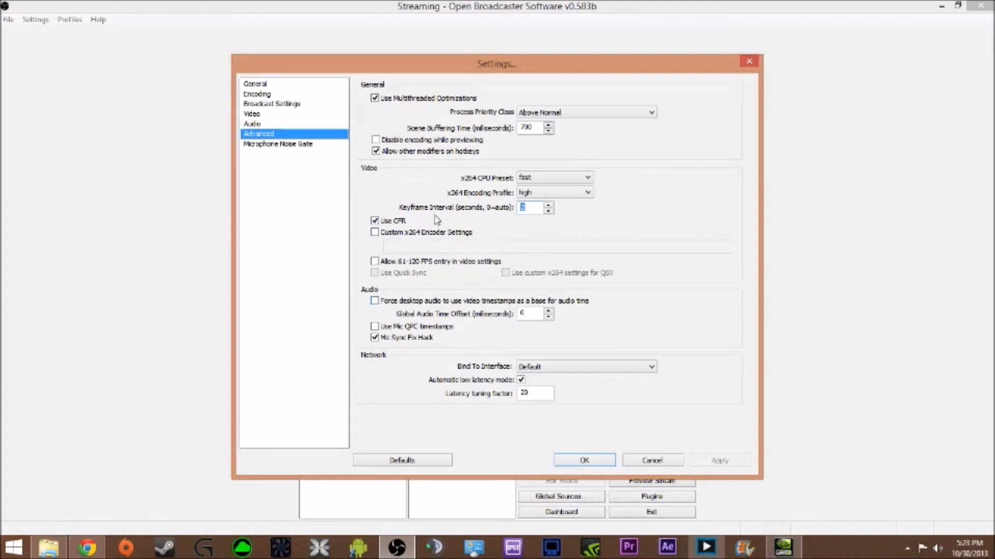
pyautogui.click(282, 284)
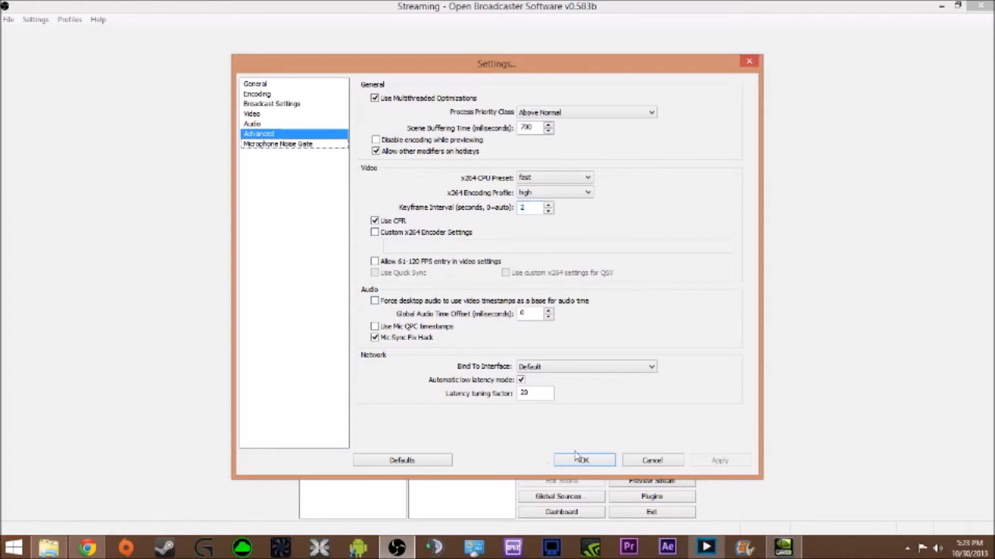
# Select Default as the network interface to bind to, and save the advanced settings while moving on to the microphone noise gate.
pyautogui.click(540, 368)
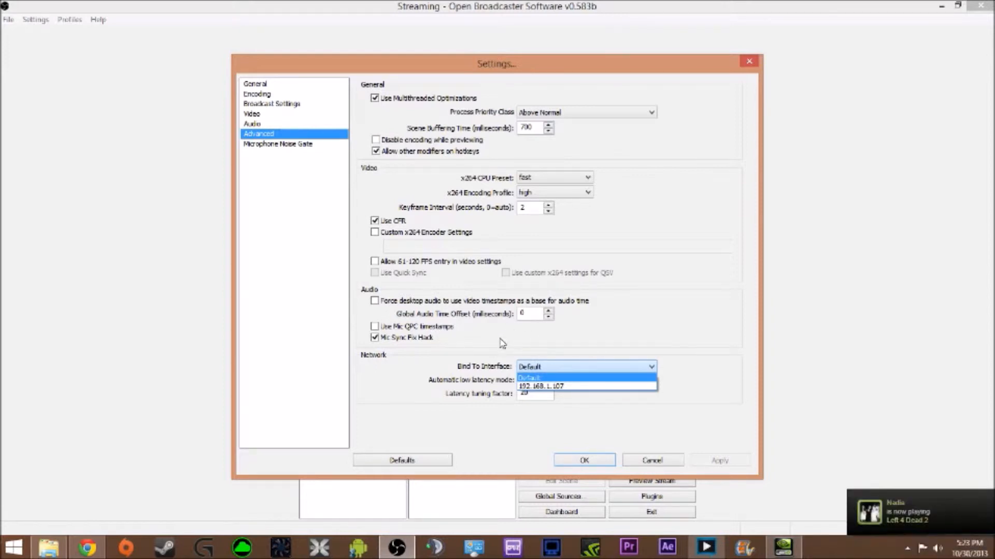
pyautogui.click(551, 371)
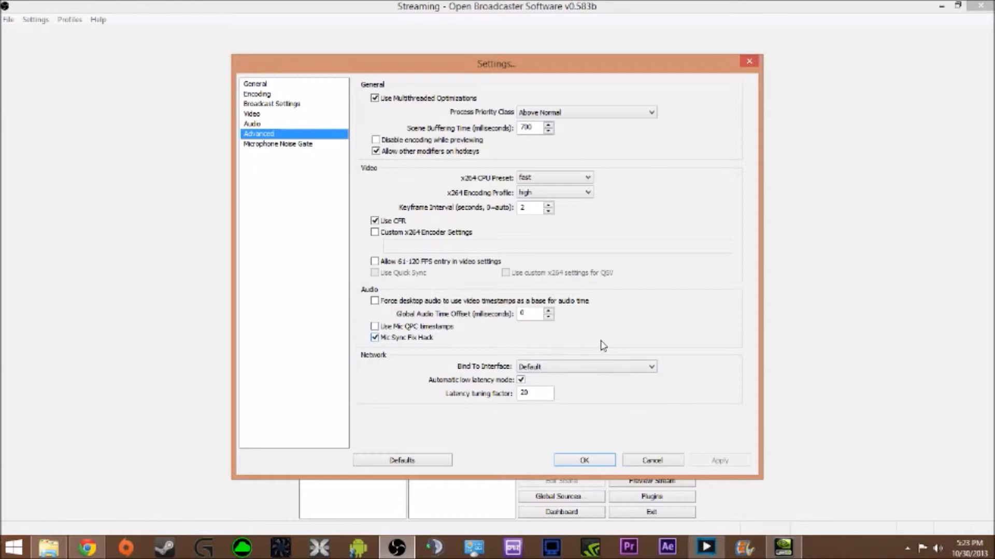
pyautogui.click(558, 368)
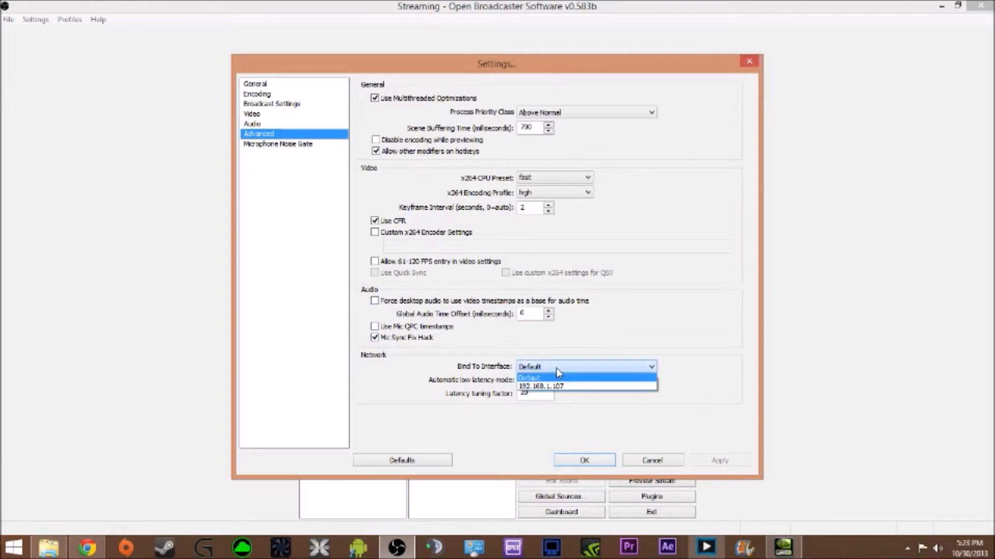
pyautogui.click(557, 372)
pyautogui.click(551, 368)
pyautogui.click(539, 378)
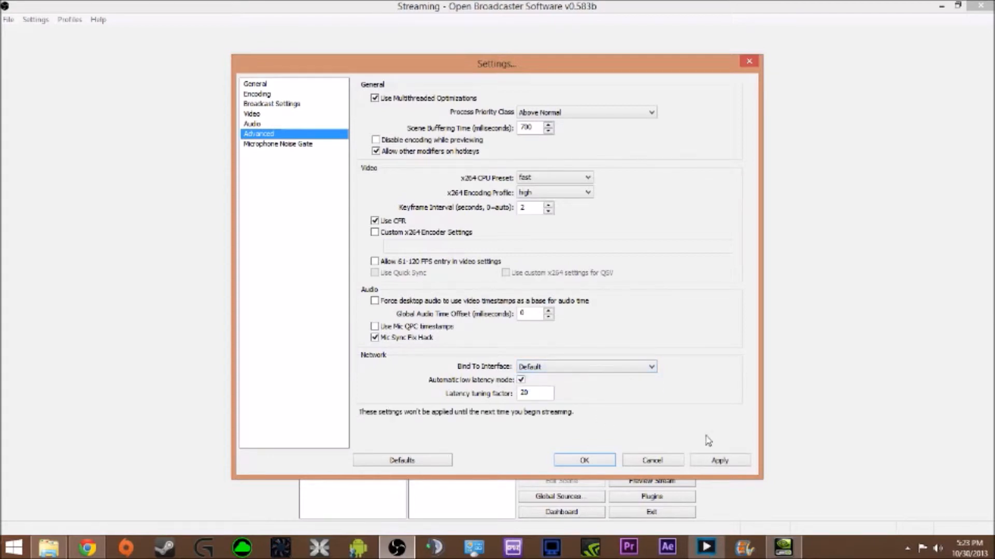
pyautogui.click(288, 145)
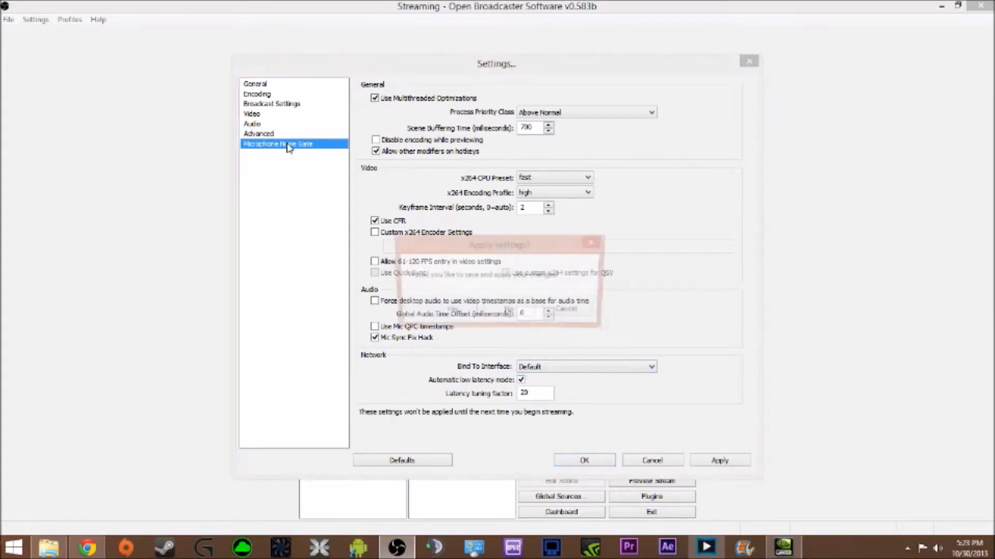
pyautogui.click(436, 310)
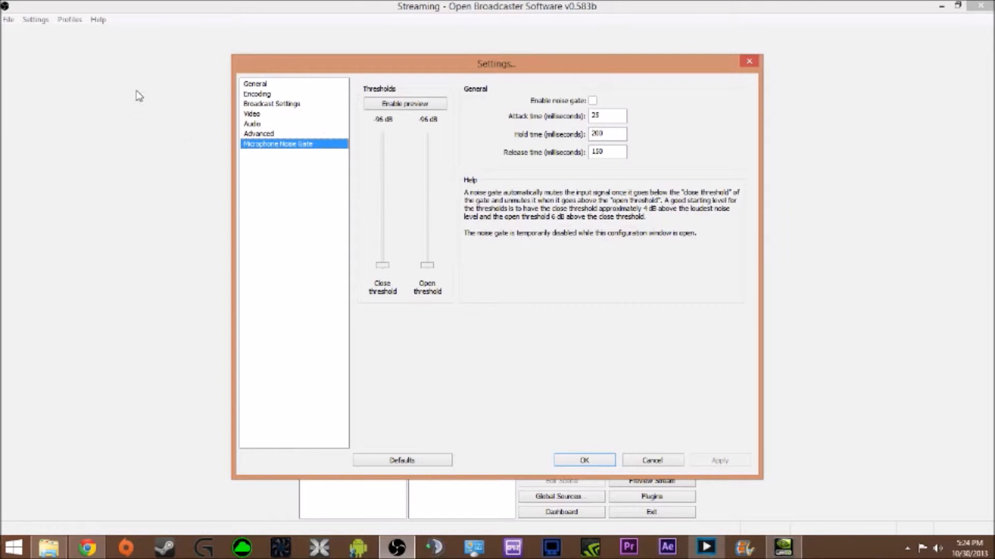
# Look through the general, encoding, broadcast, video, audio and advanced settings once more and close the settings.
pyautogui.click(255, 84)
pyautogui.click(252, 95)
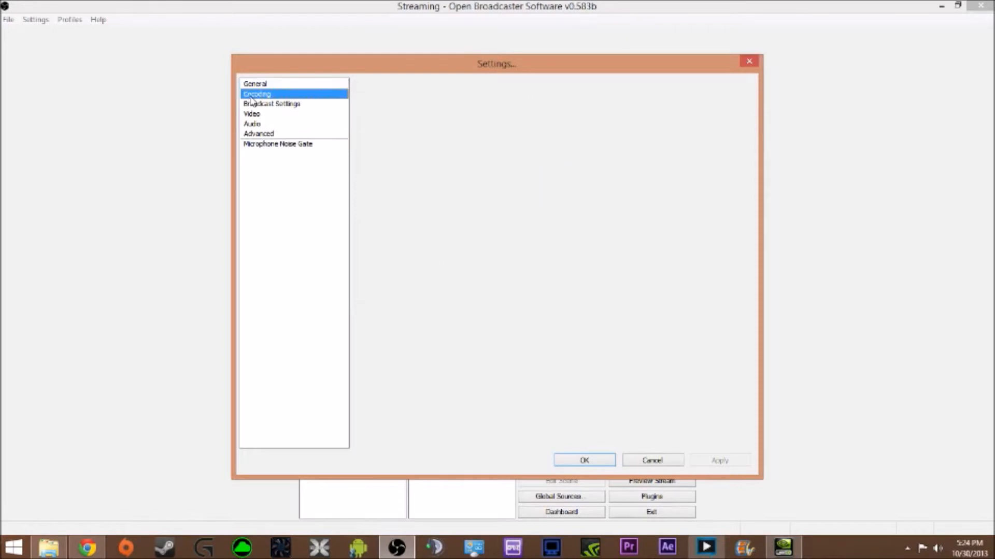
pyautogui.click(252, 105)
pyautogui.click(252, 114)
pyautogui.click(253, 131)
pyautogui.click(252, 125)
pyautogui.click(257, 85)
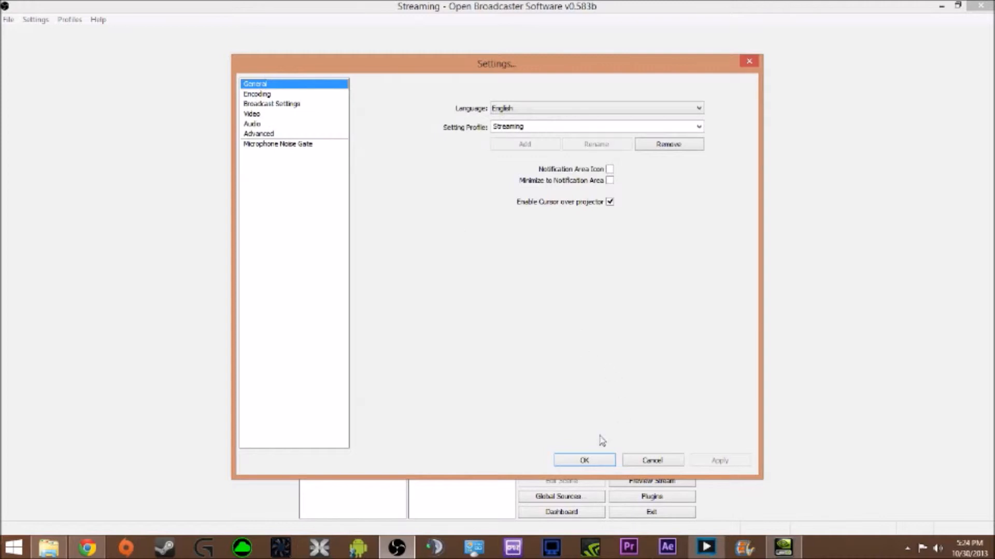
pyautogui.click(589, 460)
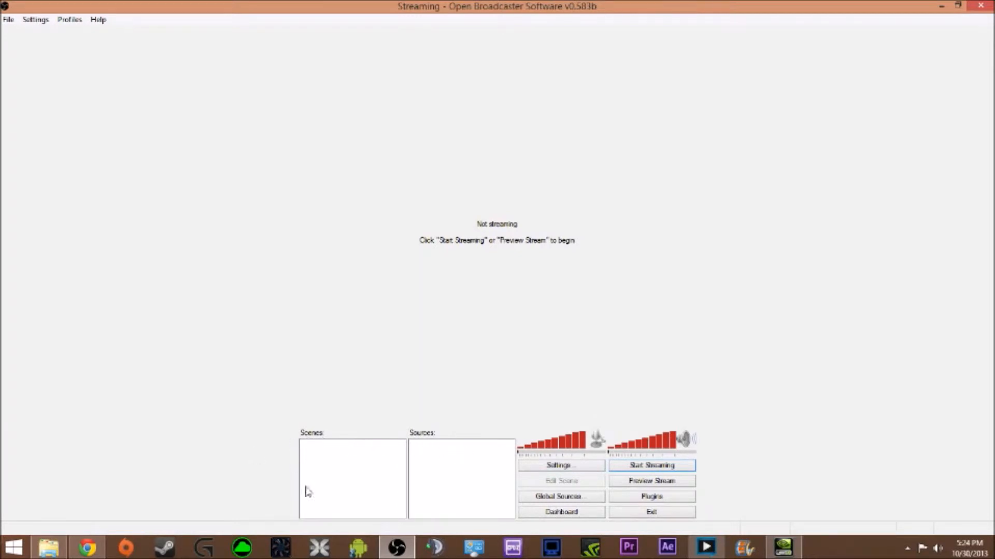
# Add a new scene named Test 1.
pyautogui.rightClick(322, 456)
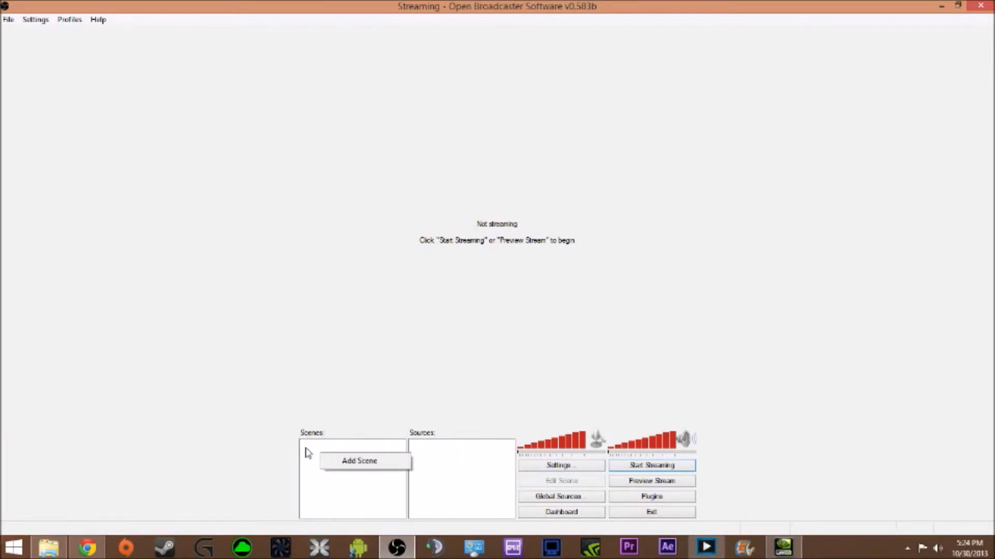
pyautogui.click(352, 465)
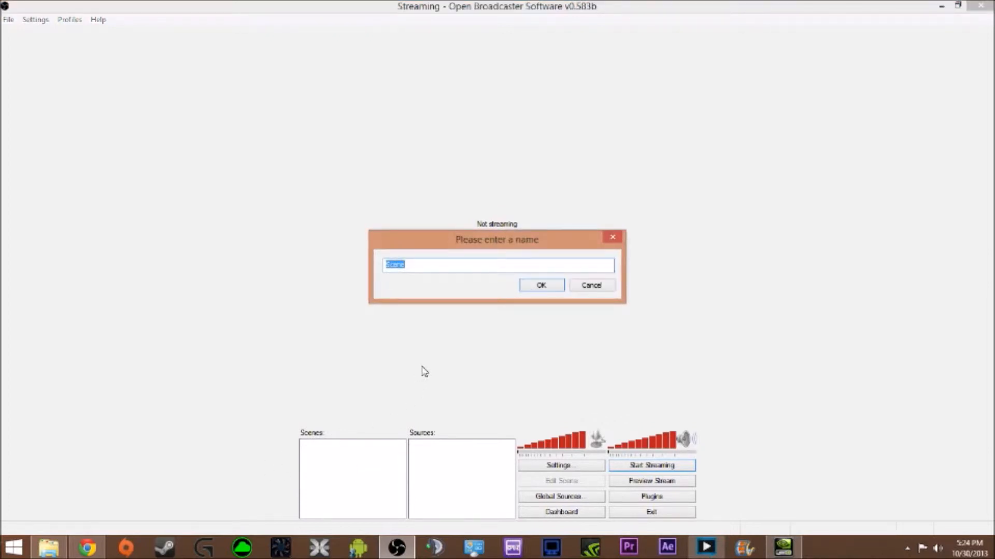
pyautogui.write('Test 1')
pyautogui.press('Return')
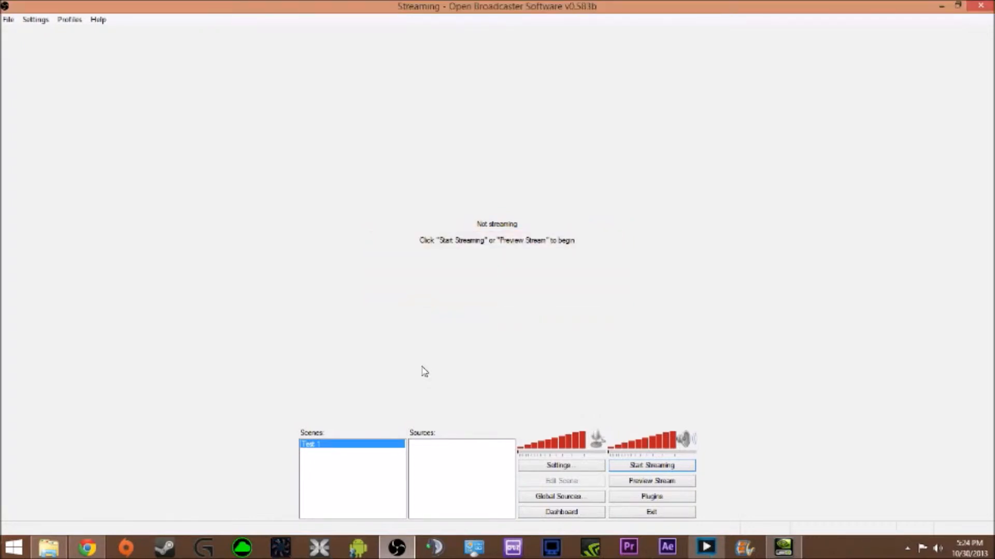
pyautogui.rightClick(344, 456)
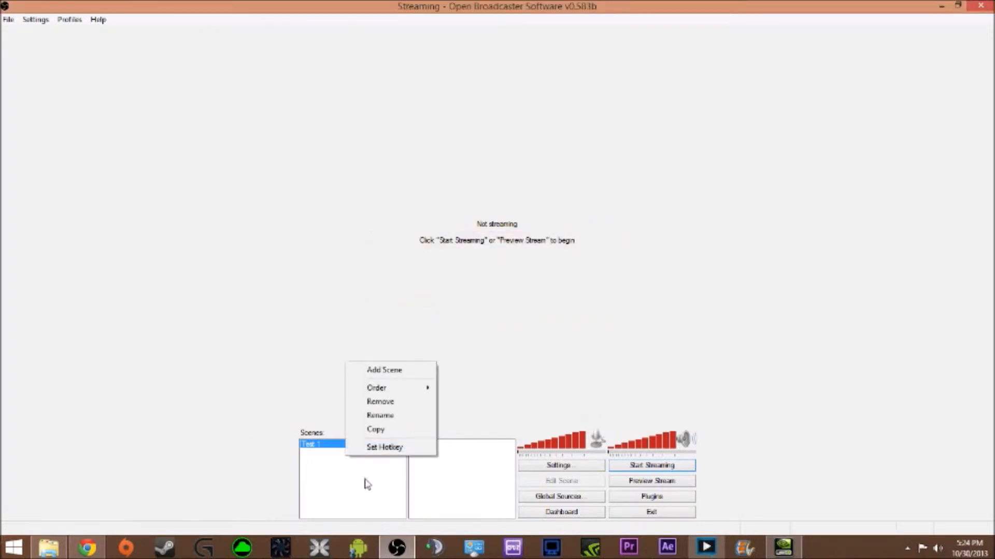
pyautogui.click(332, 445)
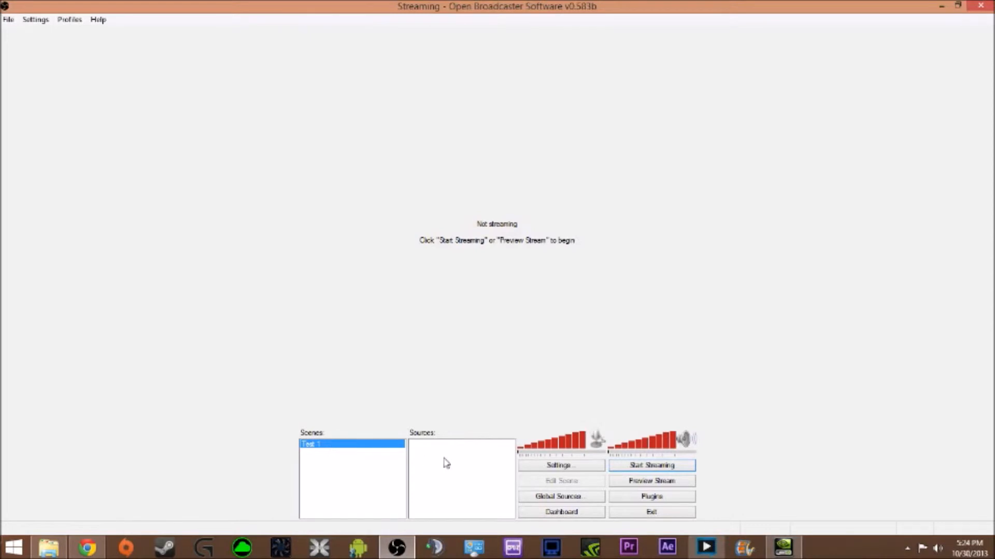
pyautogui.click(536, 465)
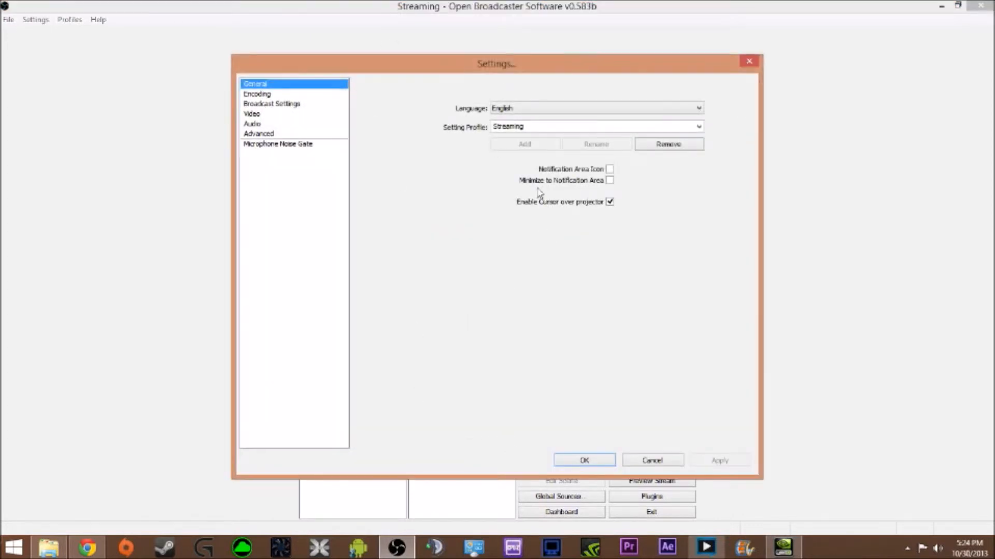
pyautogui.click(605, 461)
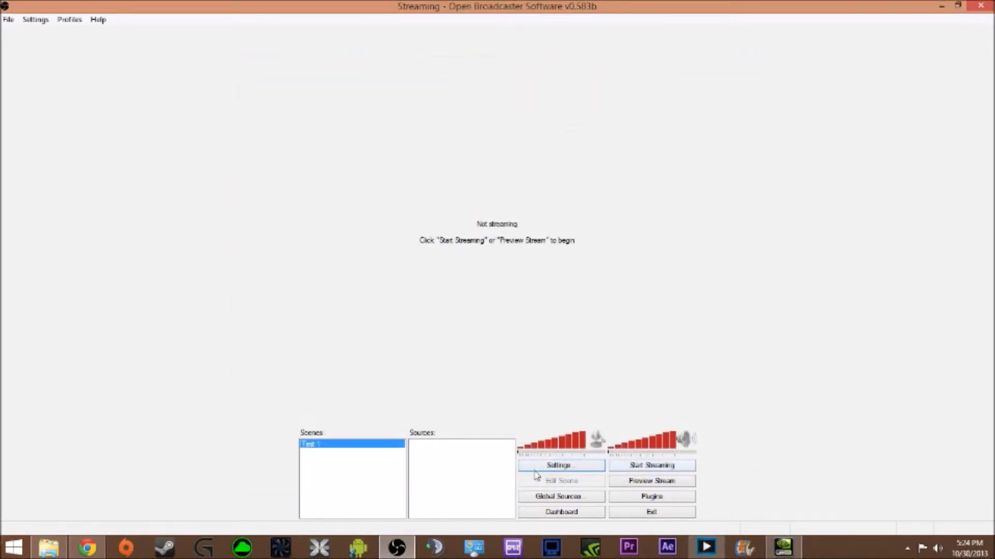
# Add an image source named test2 to the Test 1 scene.
pyautogui.rightClick(441, 455)
pyautogui.moveTo(457, 460)
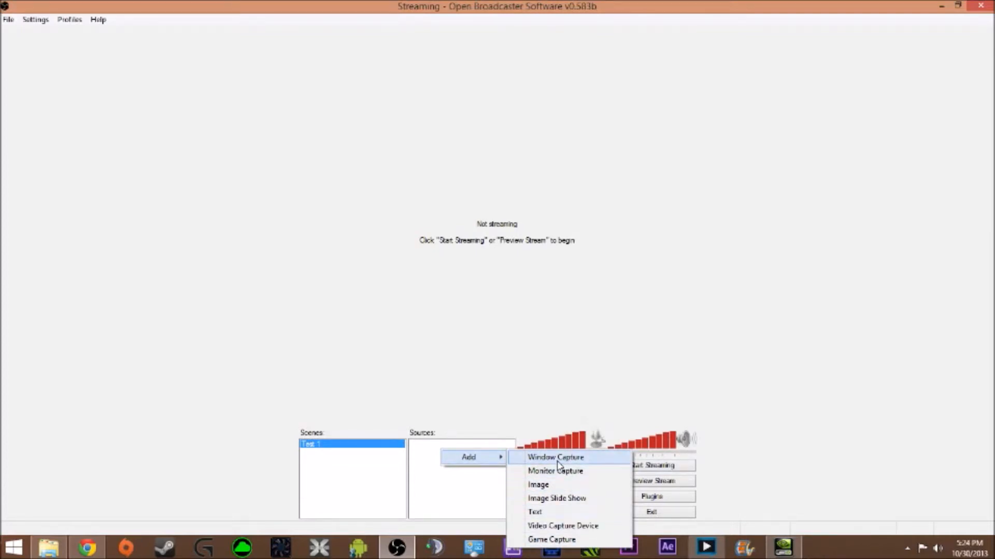
pyautogui.click(581, 488)
pyautogui.write('test2')
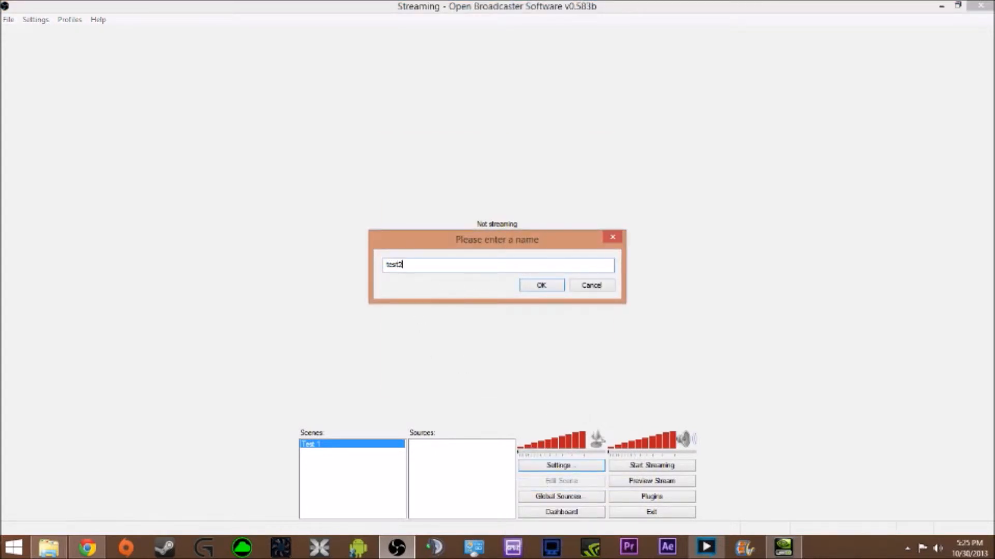
pyautogui.press('Return')
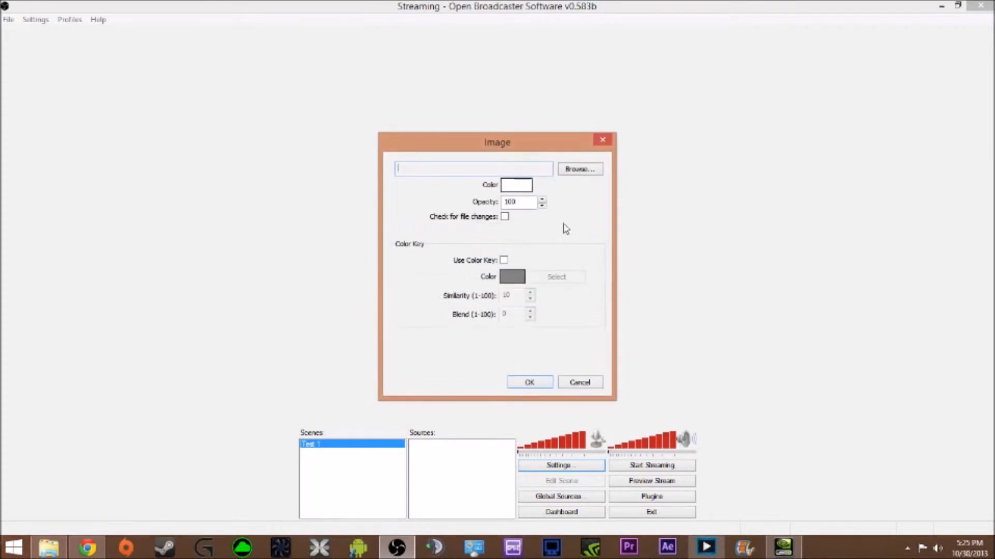
# Choose Delos flames 2 from the Pictures folder as the source's image and confirm the image settings.
pyautogui.click(579, 171)
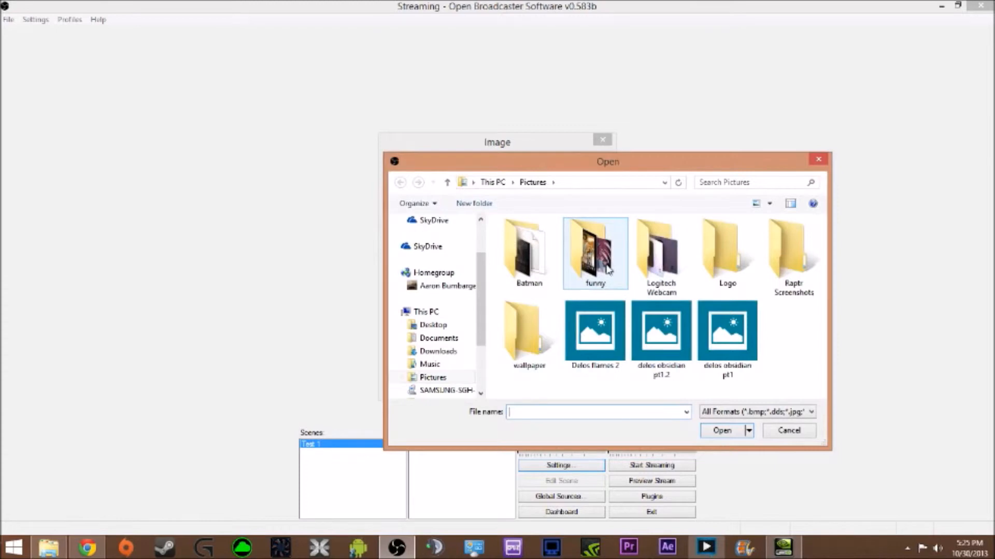
pyautogui.click(604, 330)
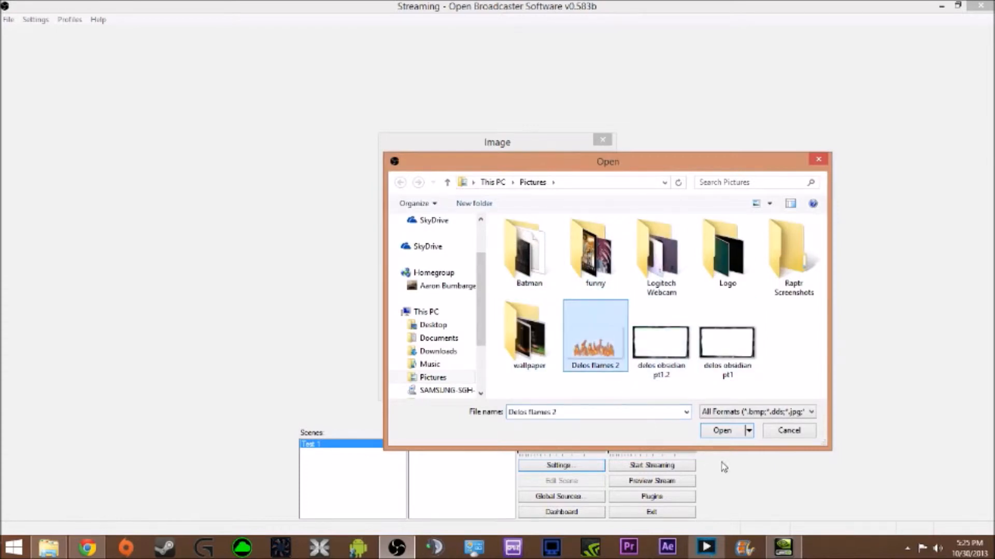
pyautogui.click(722, 432)
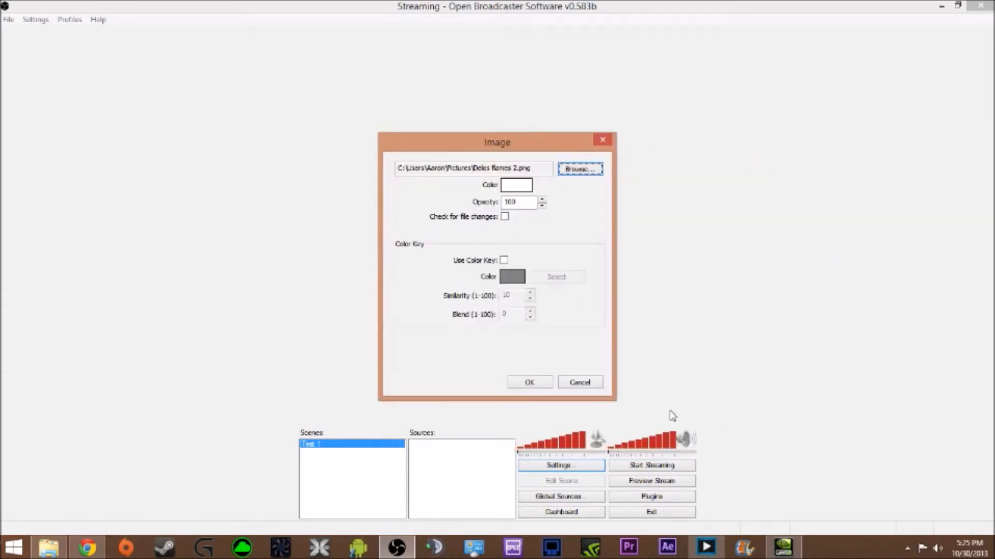
pyautogui.click(543, 387)
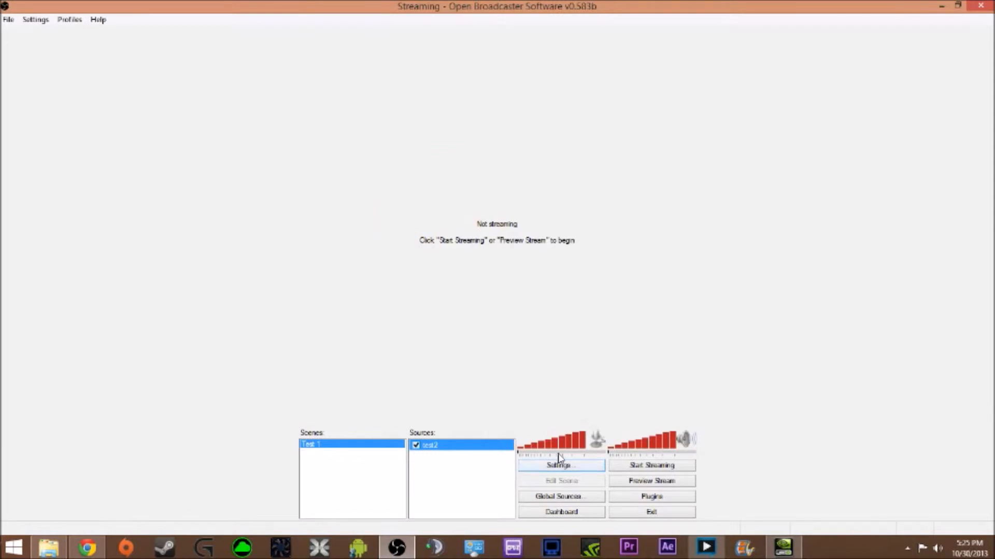
# Start the stream preview, select the test2 image source and toggle scene editing.
pyautogui.click(656, 485)
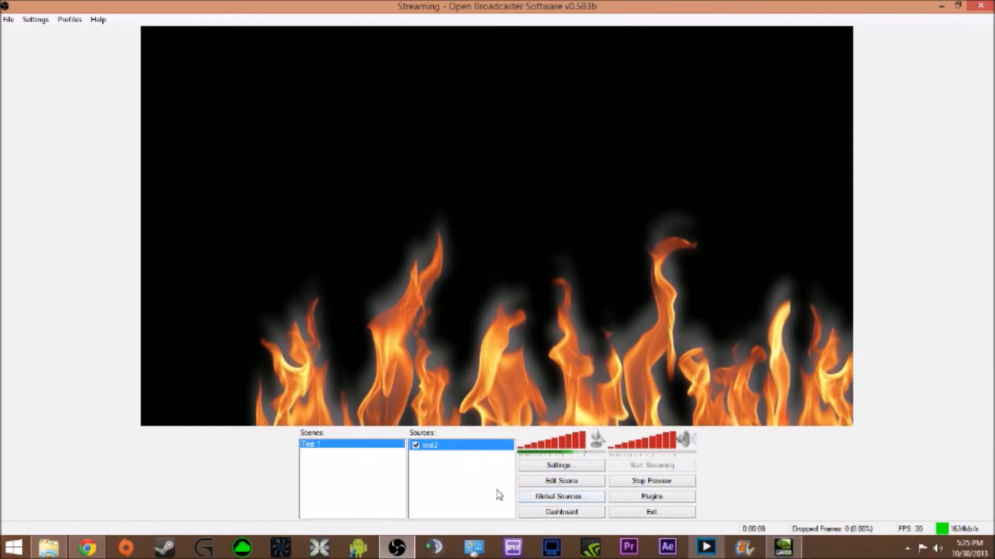
pyautogui.rightClick(546, 384)
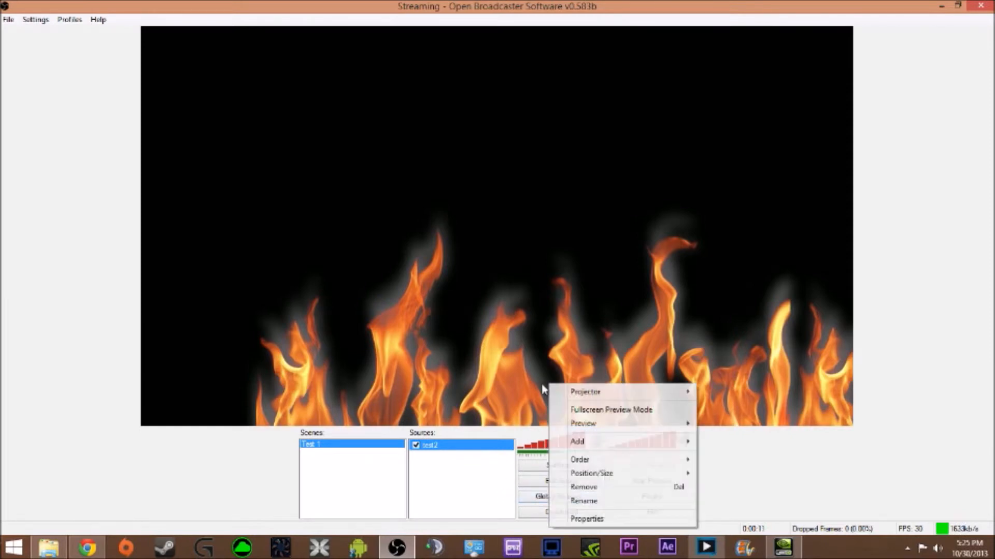
pyautogui.click(476, 468)
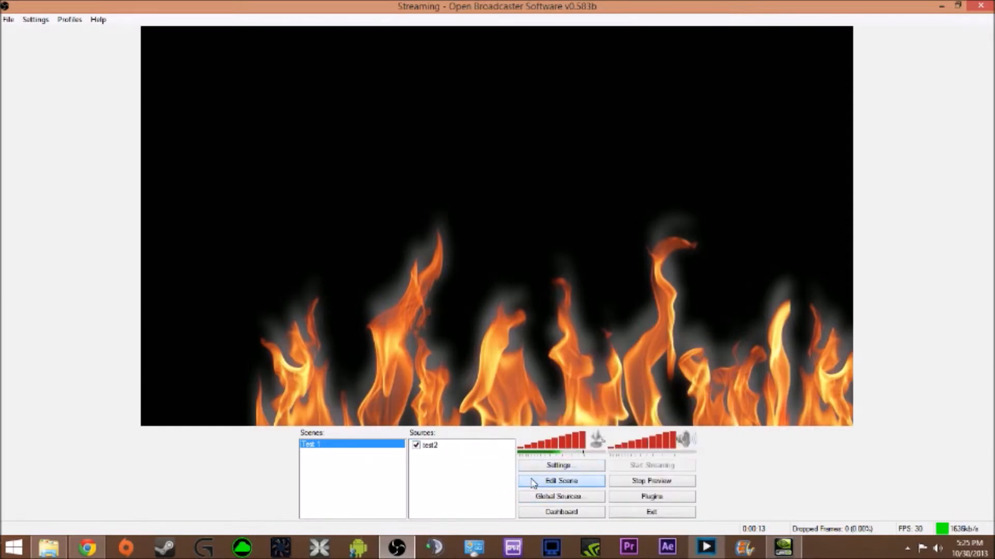
pyautogui.click(451, 447)
pyautogui.click(540, 486)
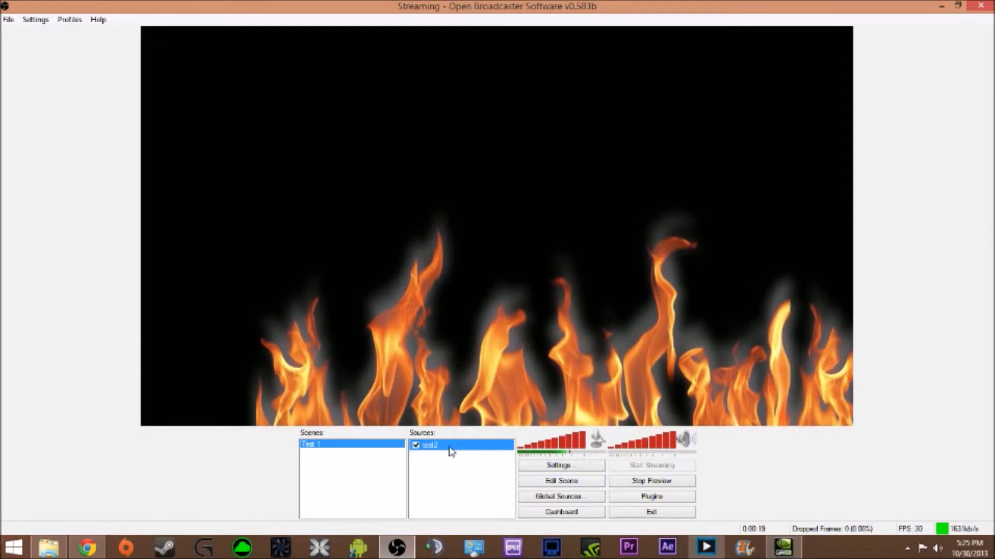
pyautogui.click(541, 484)
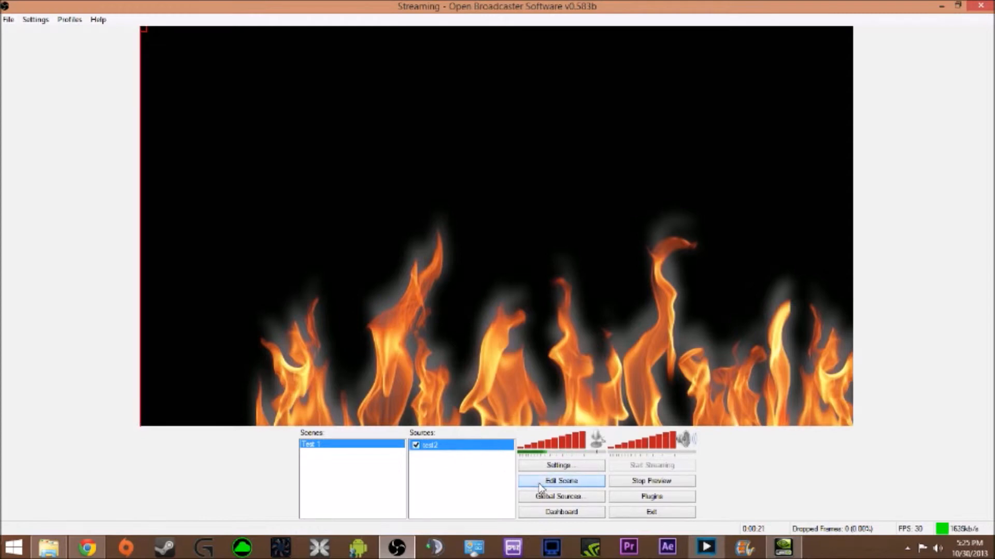
# Examine the test2 source's image properties and its position, size and order options, keeping the settings as they are.
pyautogui.doubleClick(436, 450)
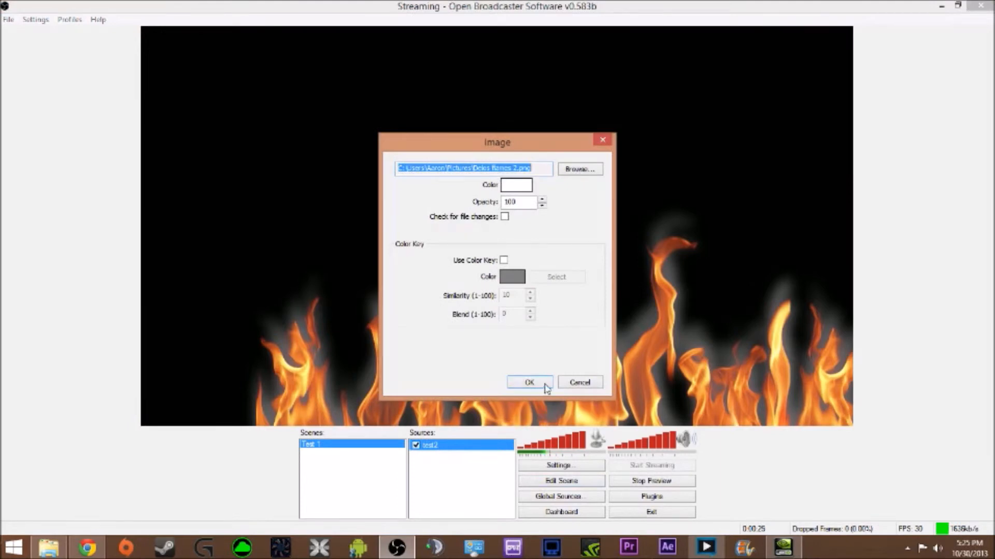
pyautogui.click(546, 389)
pyautogui.rightClick(440, 450)
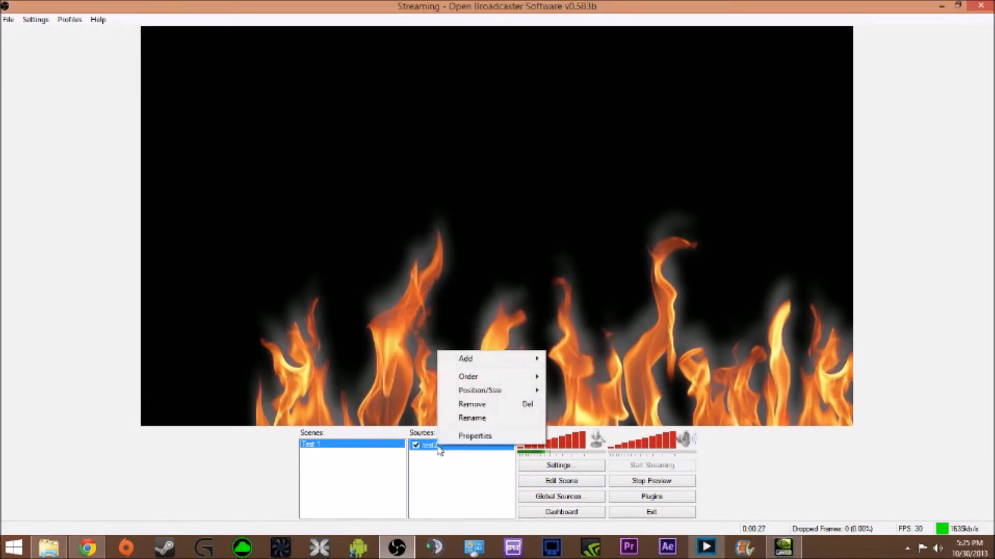
pyautogui.click(475, 435)
pyautogui.click(529, 382)
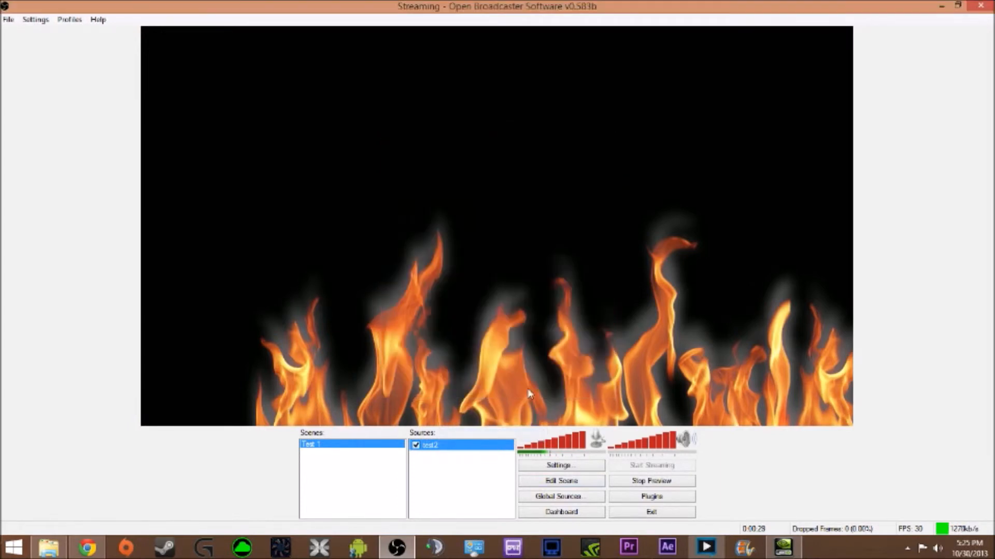
pyautogui.rightClick(425, 449)
pyautogui.moveTo(459, 395)
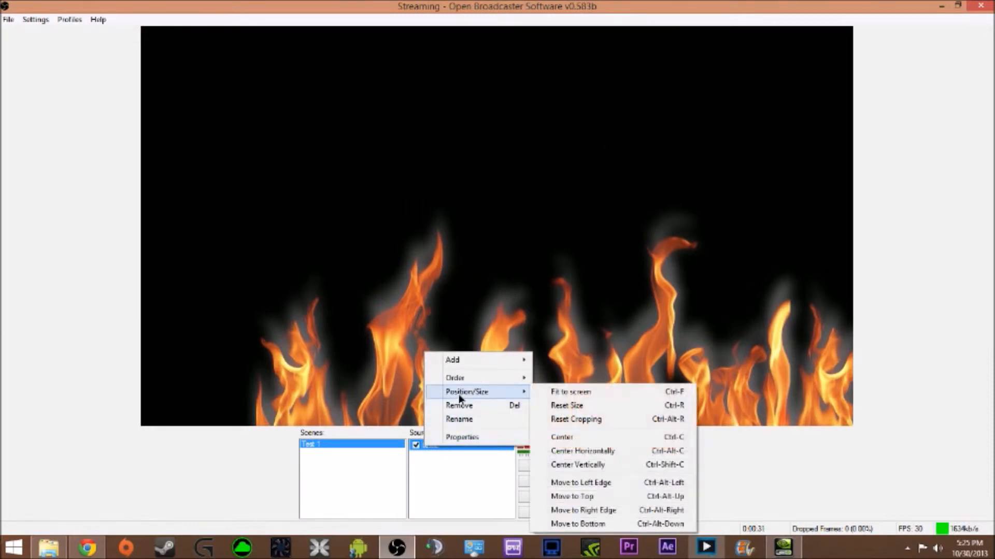
pyautogui.moveTo(492, 379)
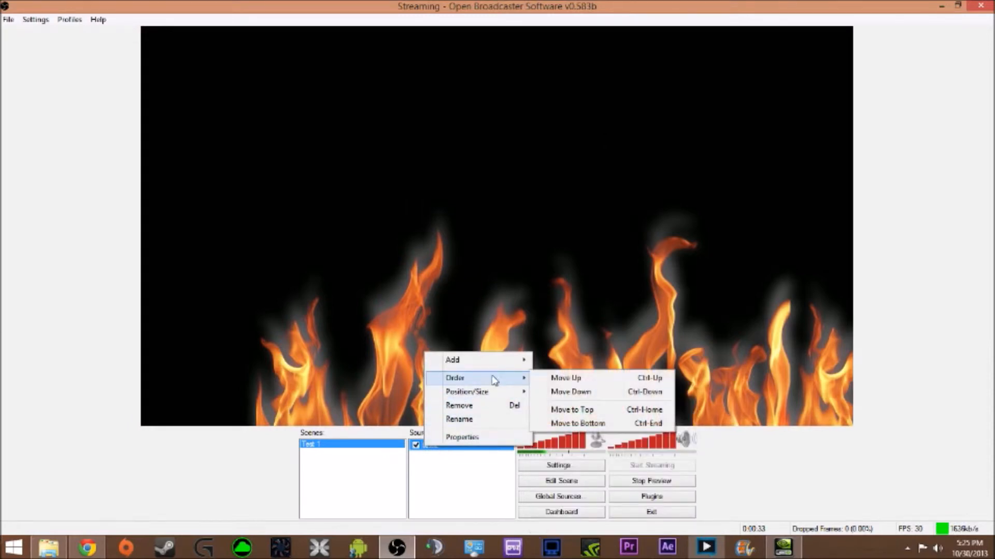
pyautogui.click(456, 499)
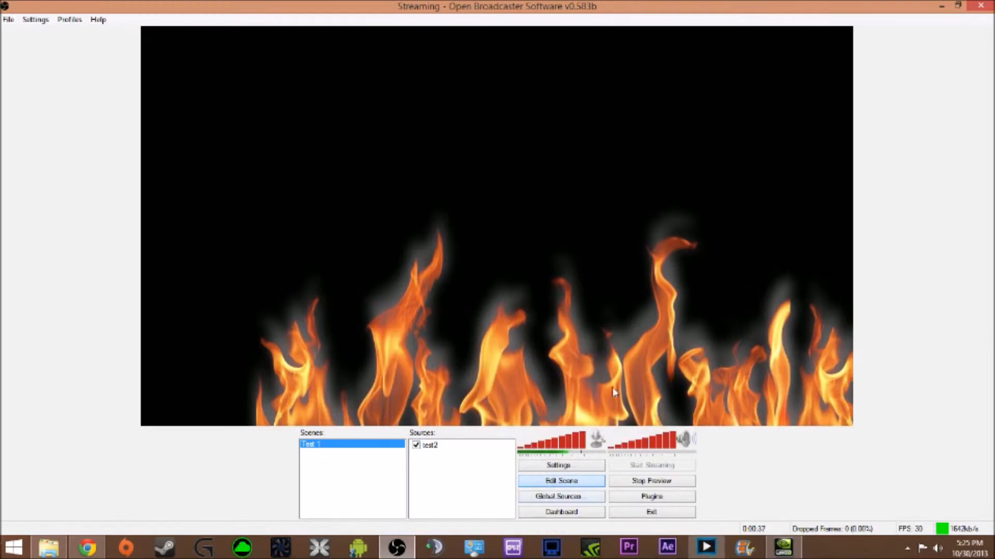
# Shrink the test2 flames image in the scene and reposition it near the middle of the preview.
pyautogui.click(630, 366)
pyautogui.moveTo(630, 366); pyautogui.dragTo(559, 249)
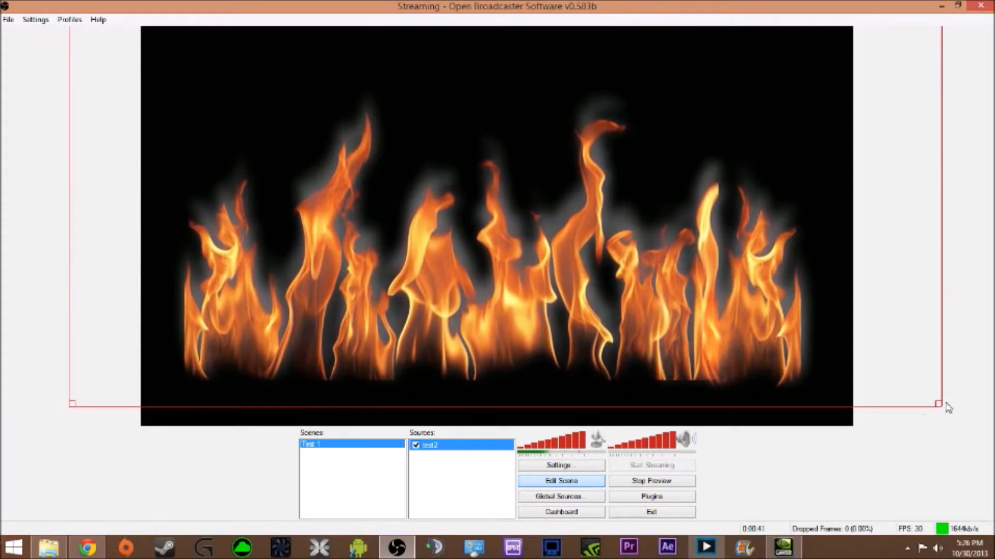
pyautogui.moveTo(612, 309); pyautogui.dragTo(653, 310)
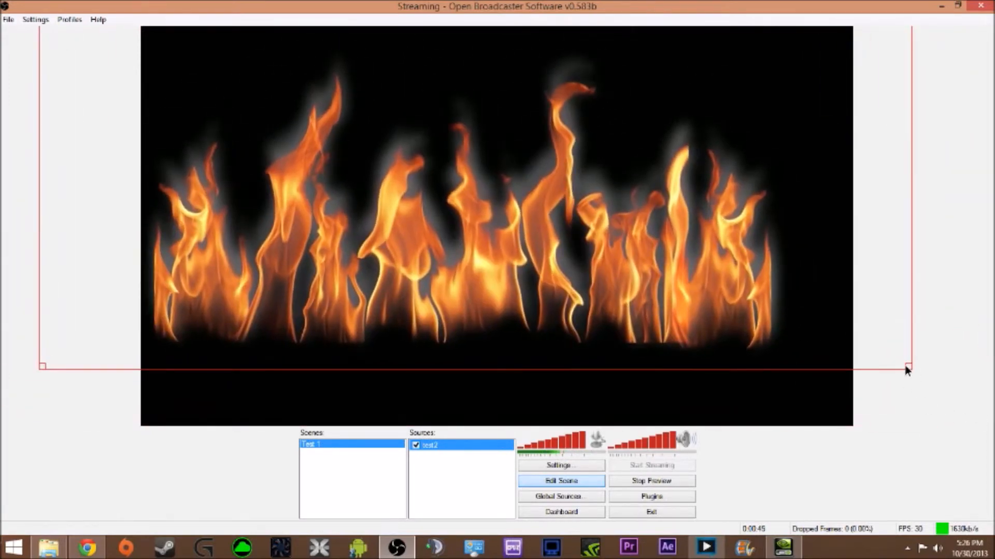
pyautogui.moveTo(909, 369); pyautogui.dragTo(636, 144)
pyautogui.moveTo(887, 207); pyautogui.dragTo(670, 232)
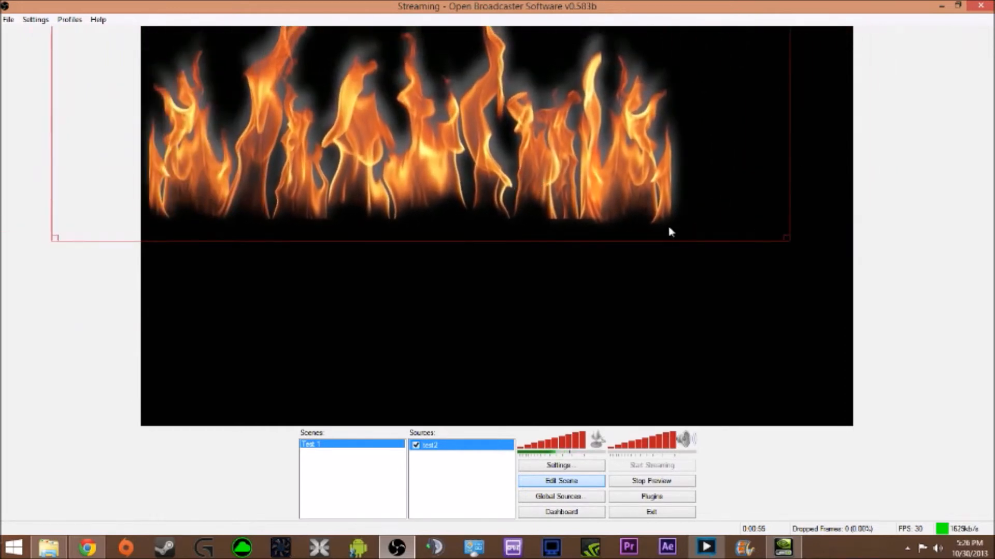
pyautogui.rightClick(618, 216)
pyautogui.click(521, 306)
pyautogui.moveTo(521, 306); pyautogui.dragTo(472, 193)
# Add a monitor capture source named 2 to the Test 1 scene, set to capture monitor 2.
pyautogui.rightClick(450, 484)
pyautogui.moveTo(472, 497)
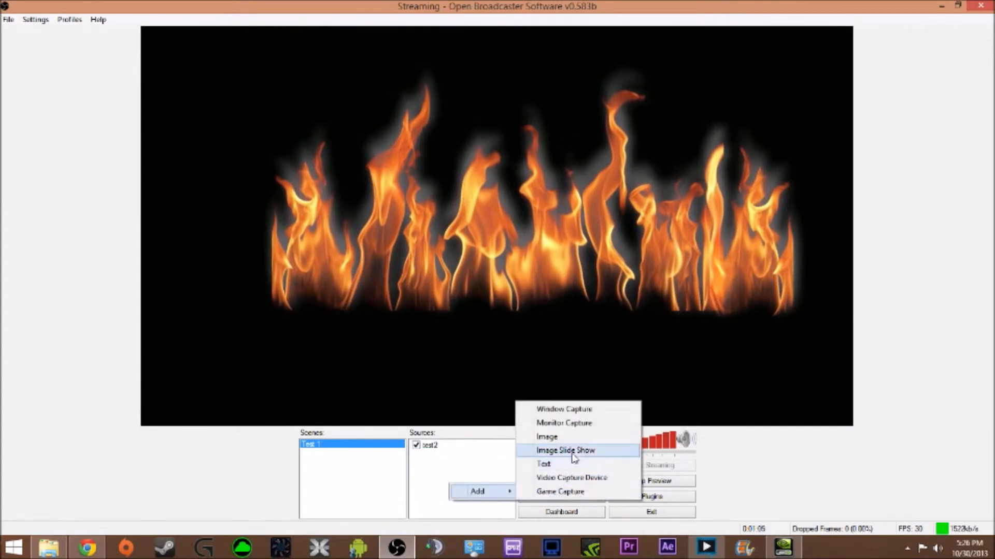
pyautogui.click(568, 422)
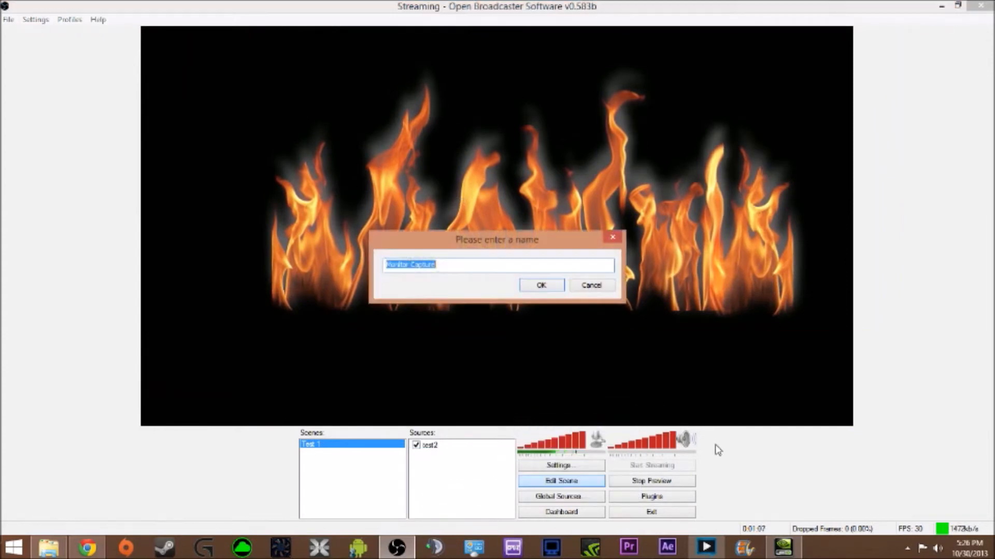
pyautogui.write('2')
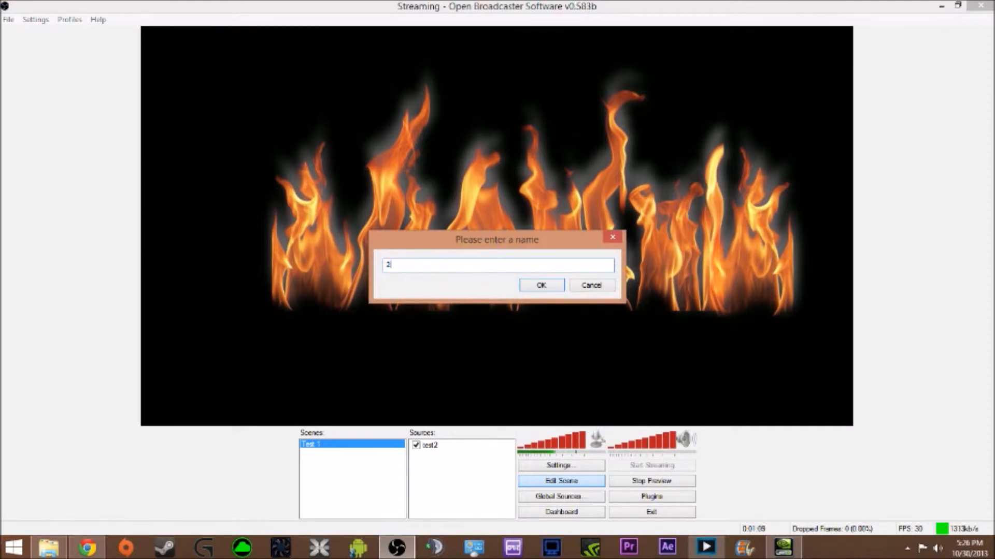
pyautogui.click(526, 287)
pyautogui.click(412, 113)
pyautogui.click(406, 132)
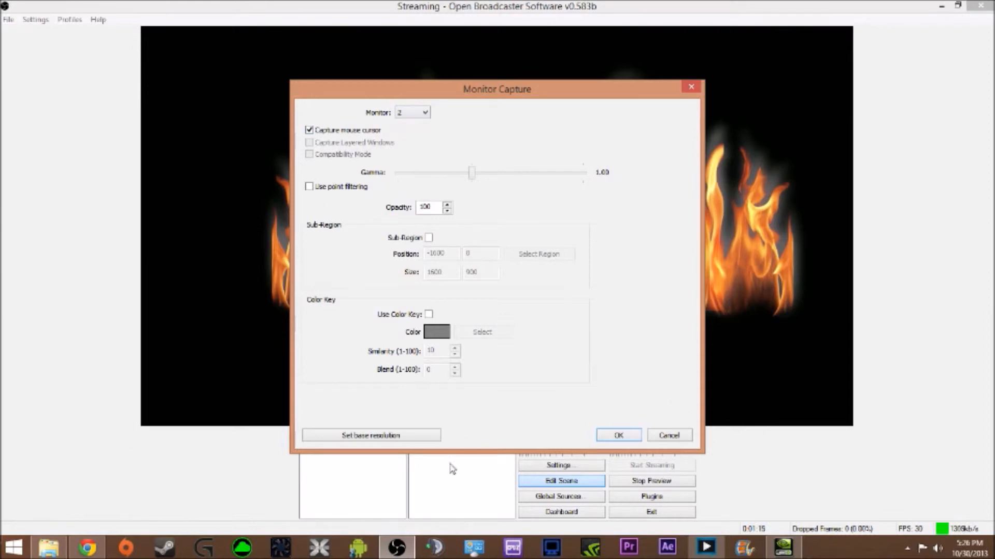
pyautogui.click(619, 436)
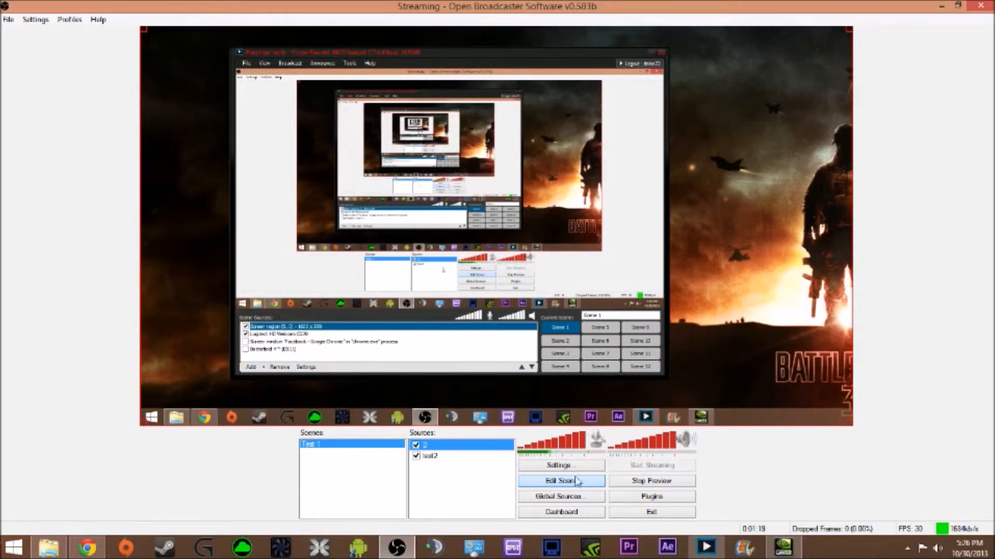
# Move the test2 image source up one place in the order, above the monitor capture.
pyautogui.click(427, 458)
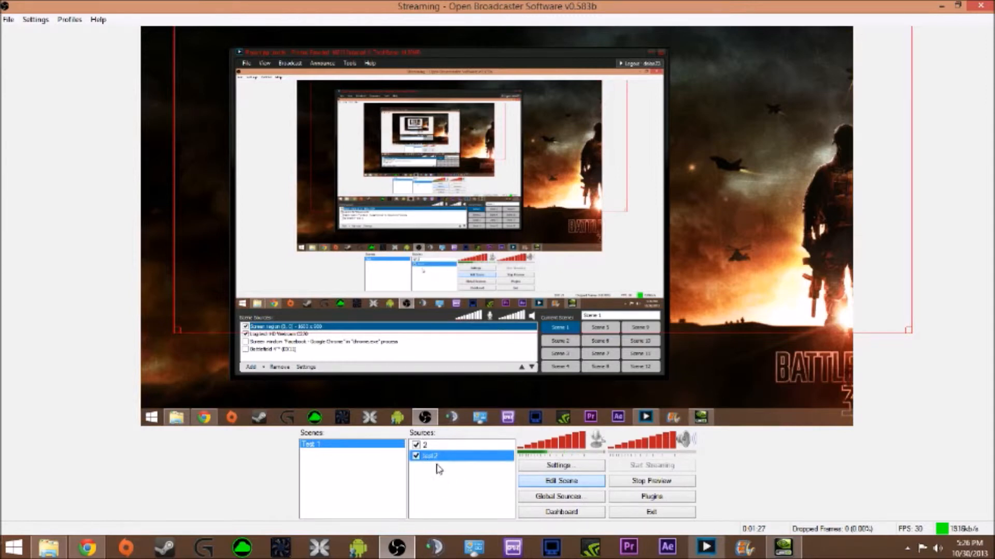
pyautogui.rightClick(449, 459)
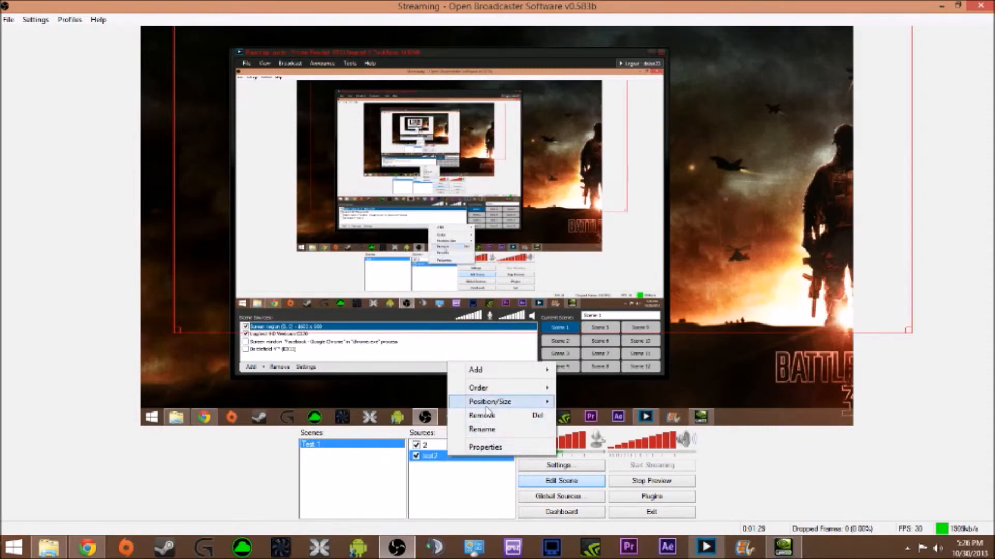
pyautogui.moveTo(493, 394)
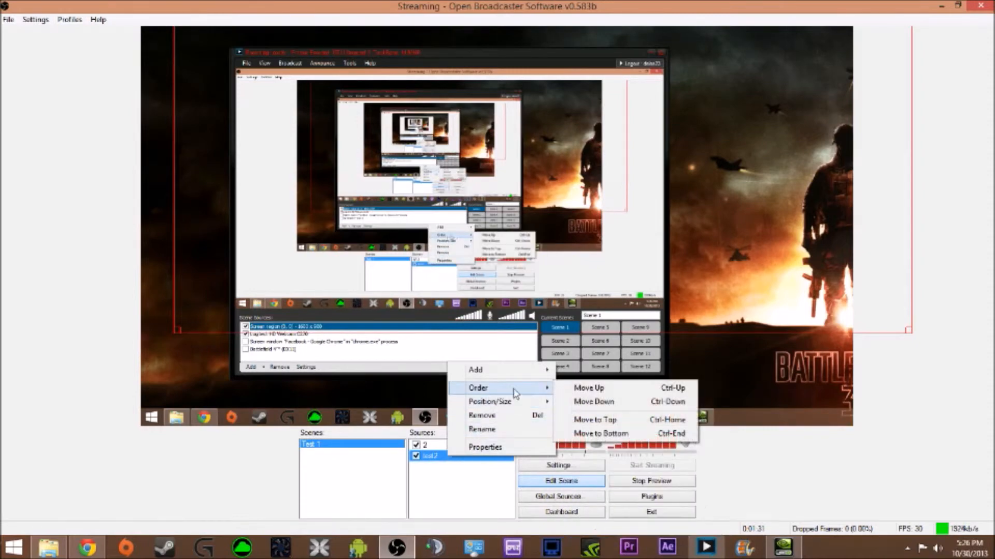
pyautogui.click(575, 392)
# Reposition the flames image over the captured desktop and resize it to span most of the preview's width.
pyautogui.moveTo(495, 238); pyautogui.dragTo(417, 288)
pyautogui.moveTo(841, 385); pyautogui.dragTo(757, 336)
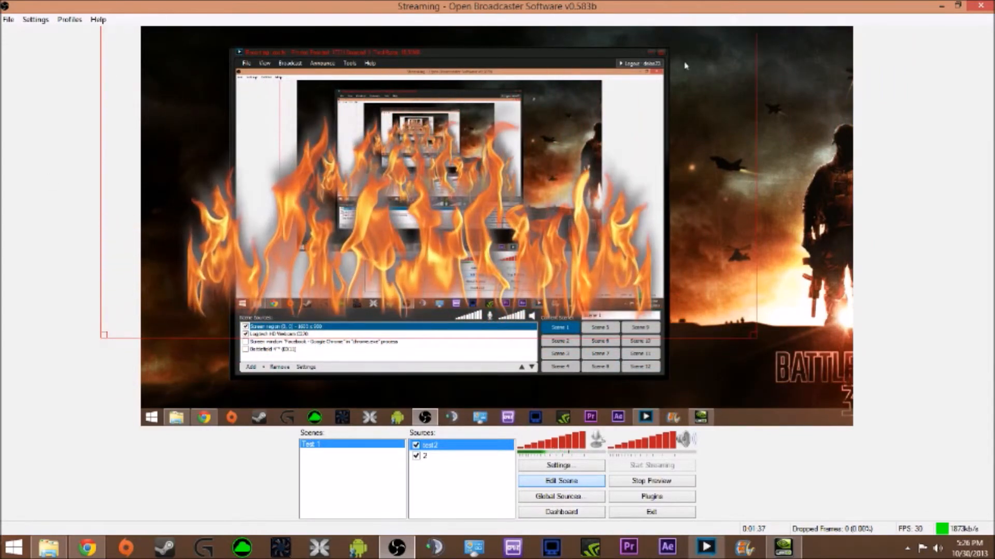
pyautogui.click(649, 55)
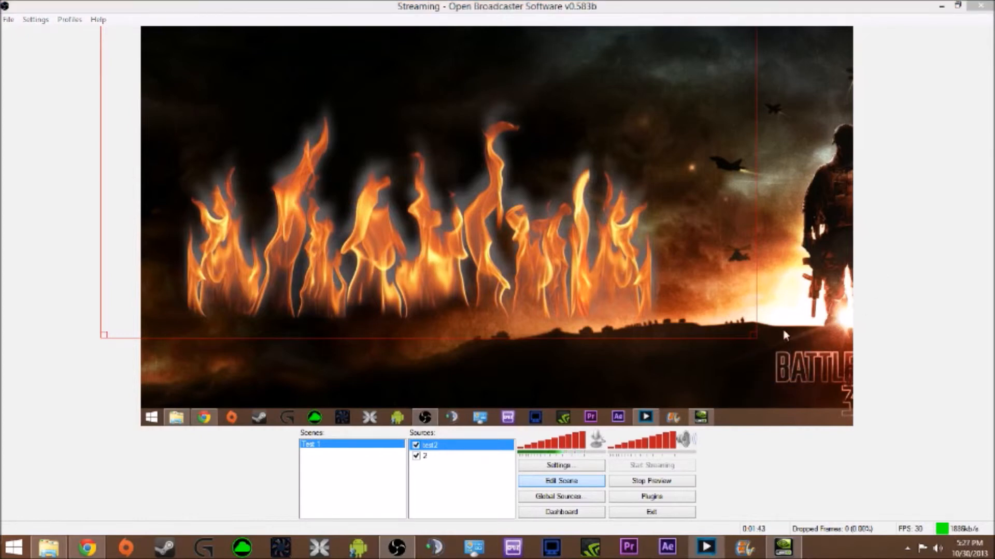
pyautogui.moveTo(755, 335); pyautogui.dragTo(646, 410)
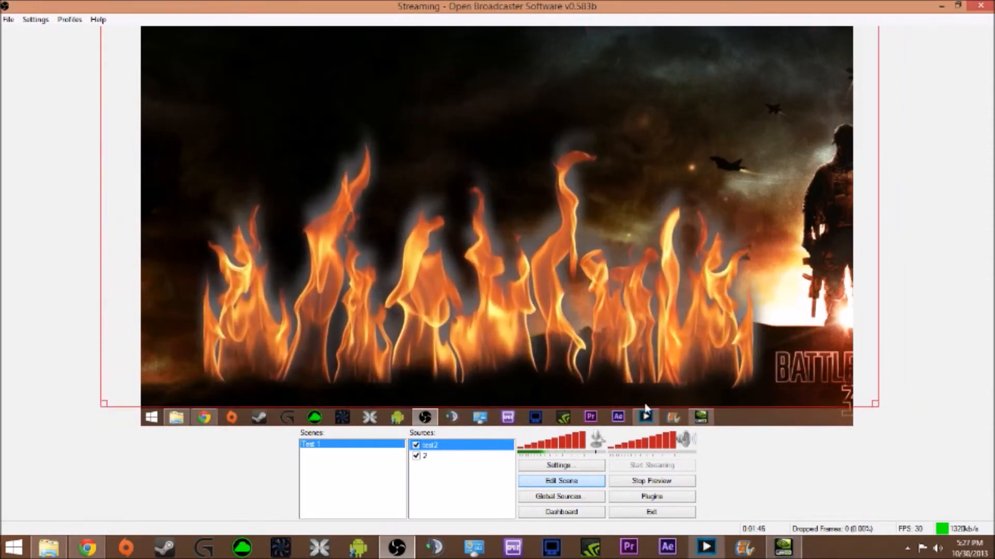
pyautogui.rightClick(431, 460)
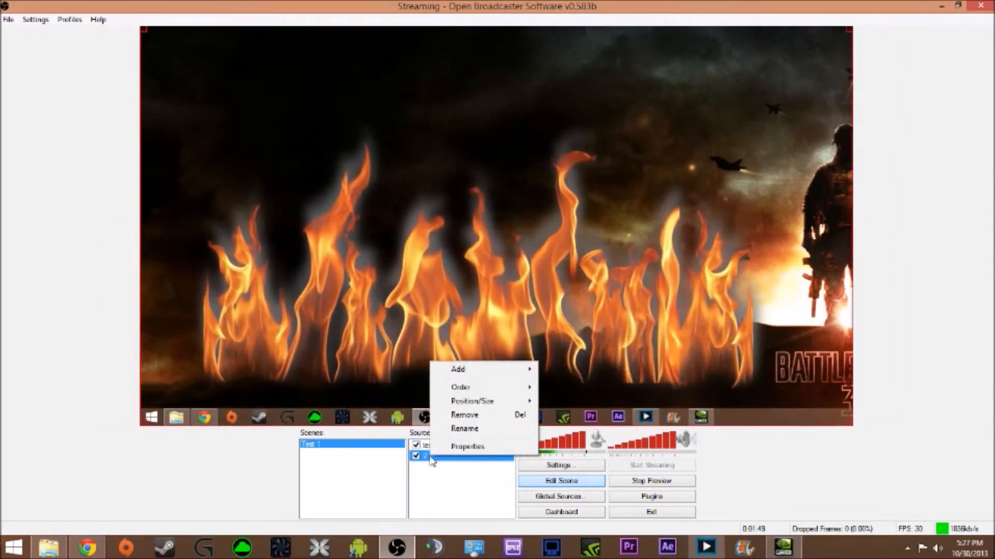
pyautogui.click(435, 468)
pyautogui.rightClick(438, 461)
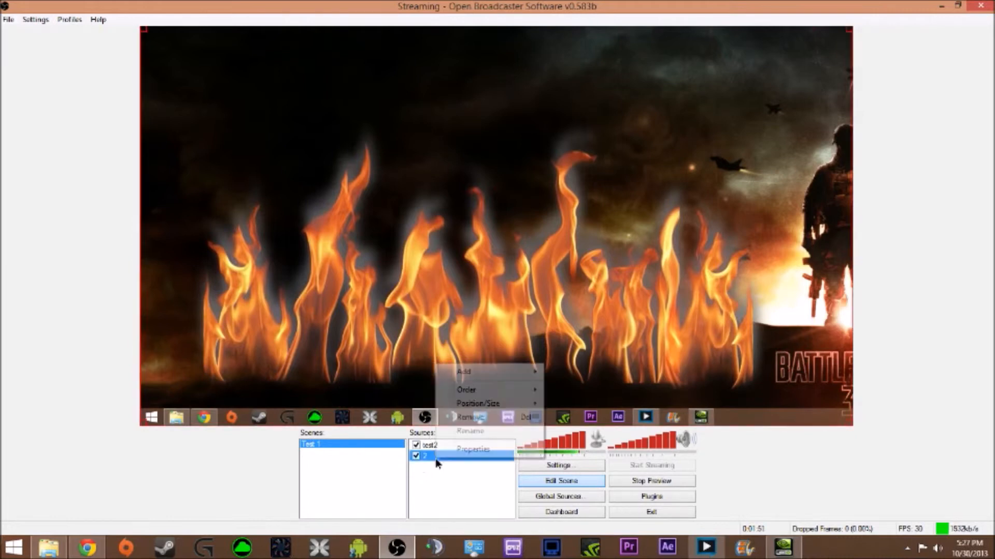
pyautogui.moveTo(479, 391)
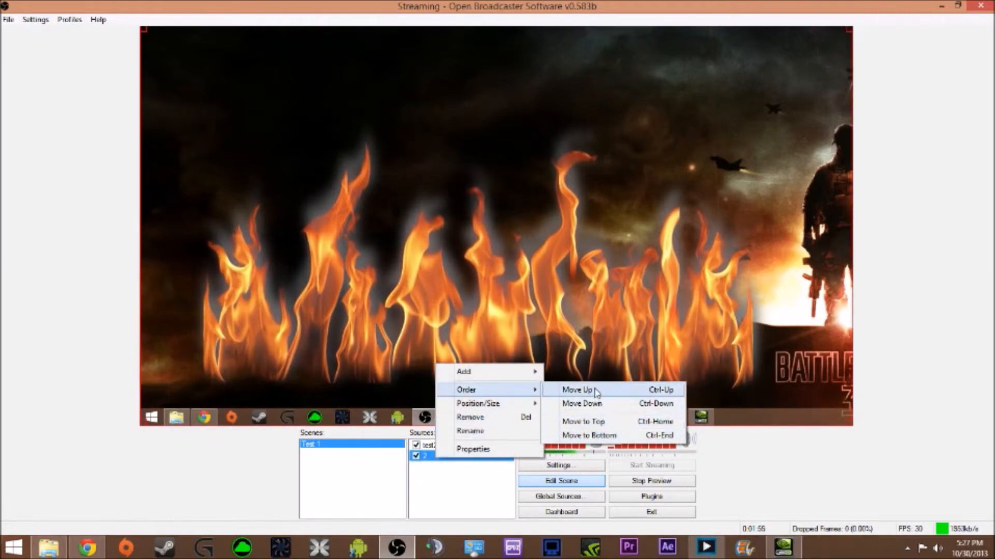
# Add a text source named delos23 to the Test 1 scene.
pyautogui.rightClick(469, 493)
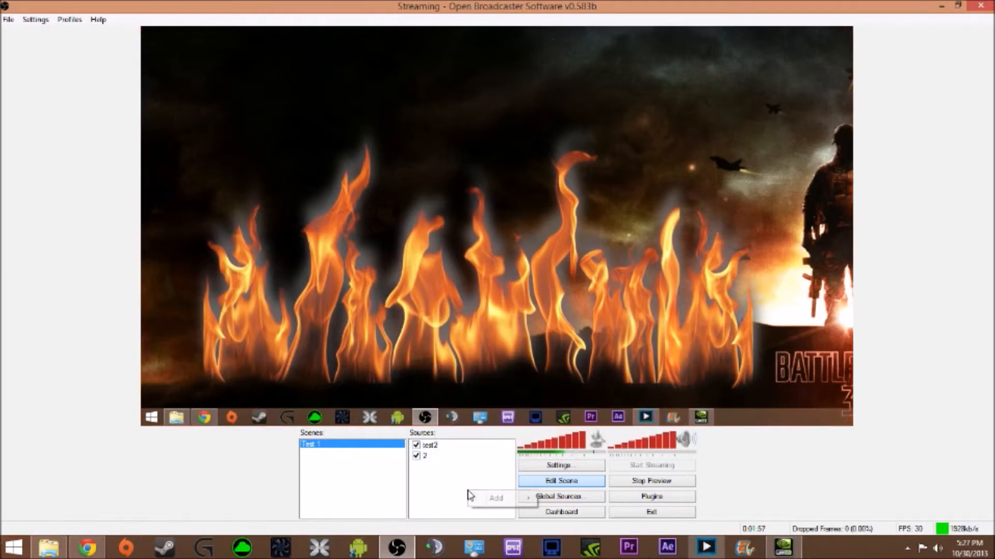
pyautogui.moveTo(492, 502)
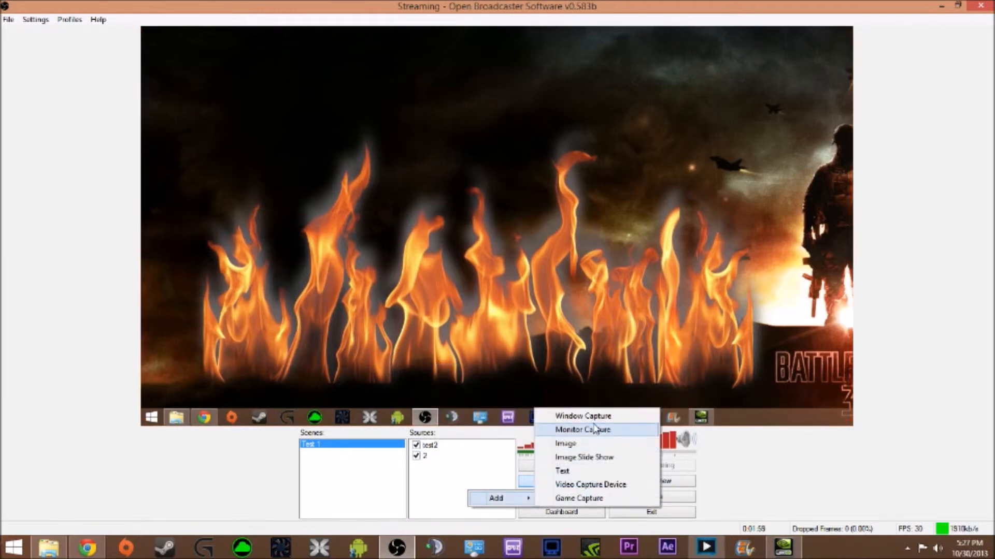
pyautogui.click(621, 471)
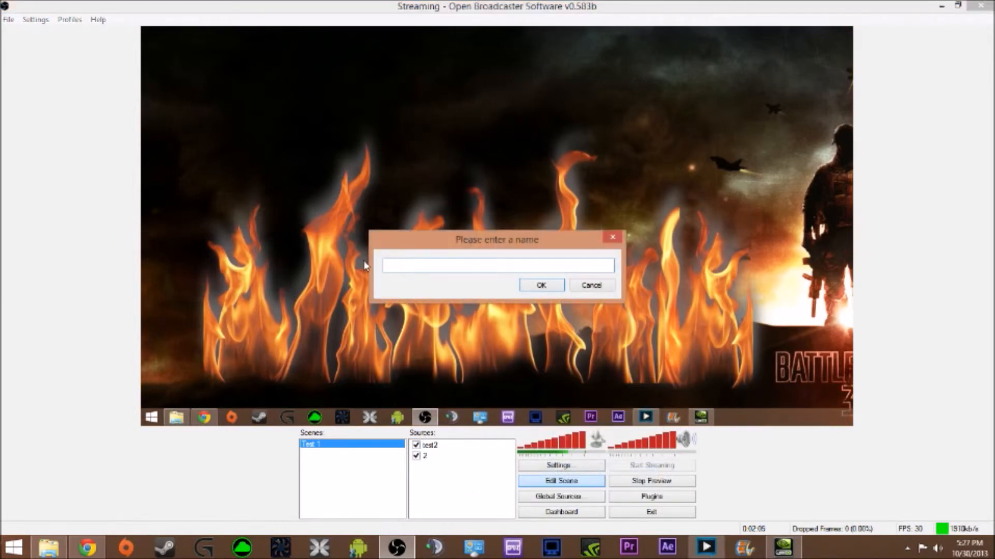
pyautogui.write('los23')
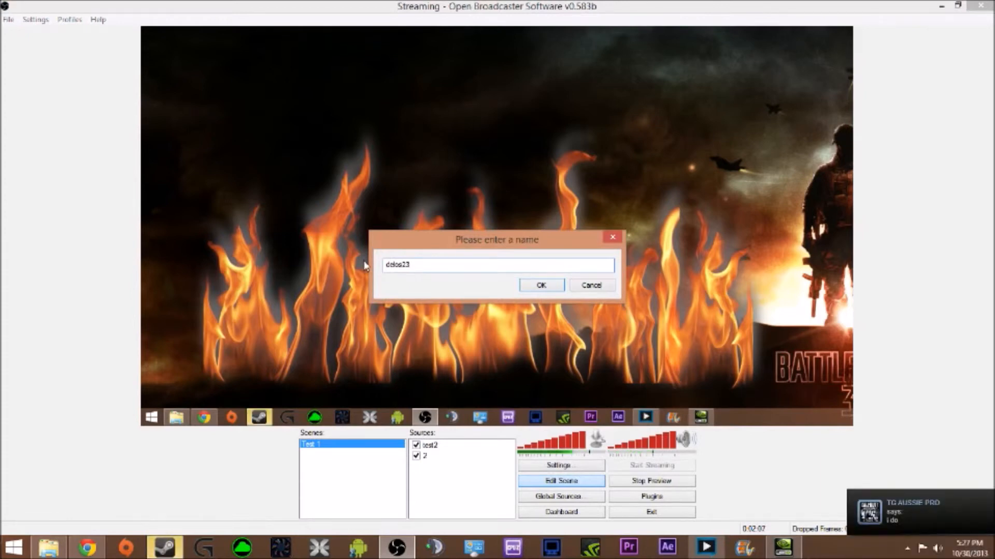
pyautogui.click(537, 286)
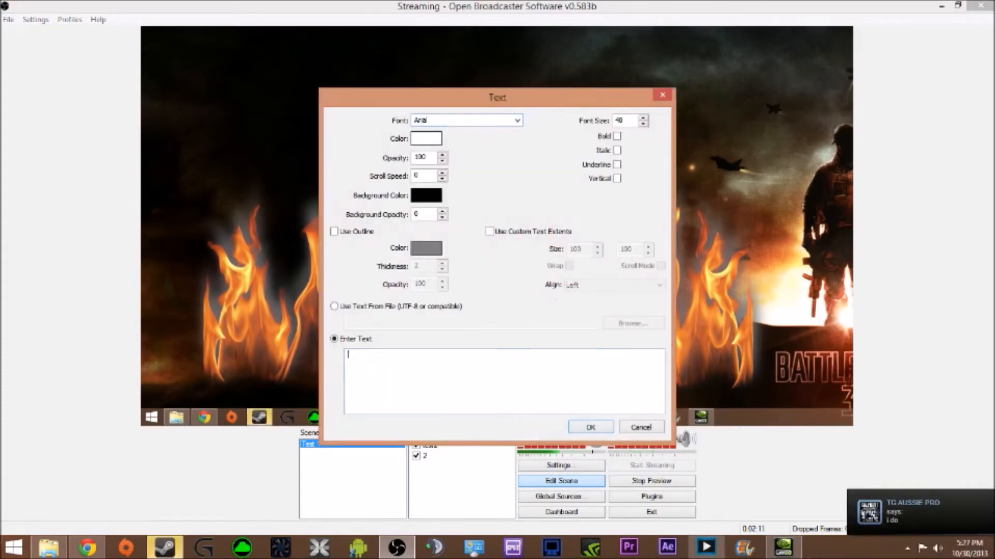
# Set the text color to purple (red 128, green 0, blue 255) and the background color to black.
pyautogui.click(421, 140)
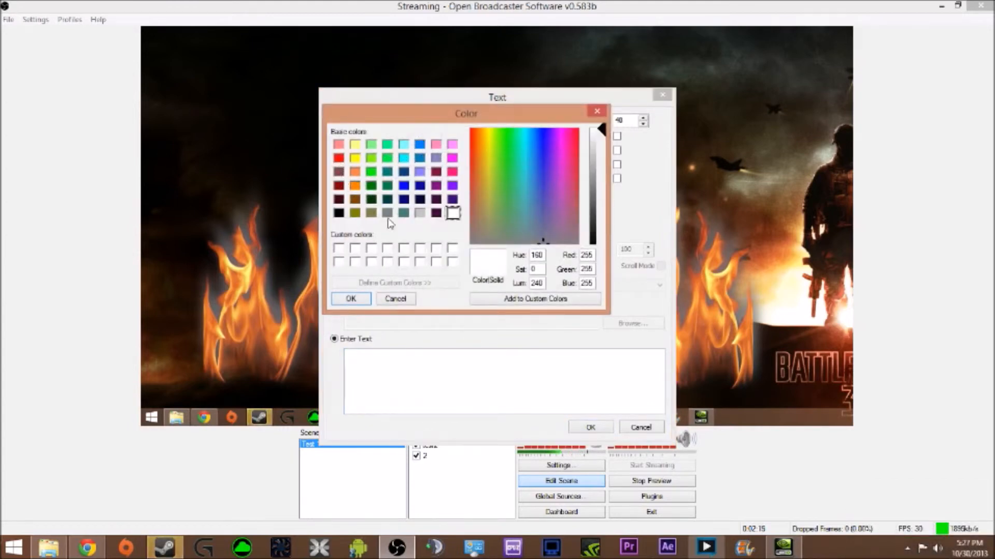
pyautogui.click(452, 185)
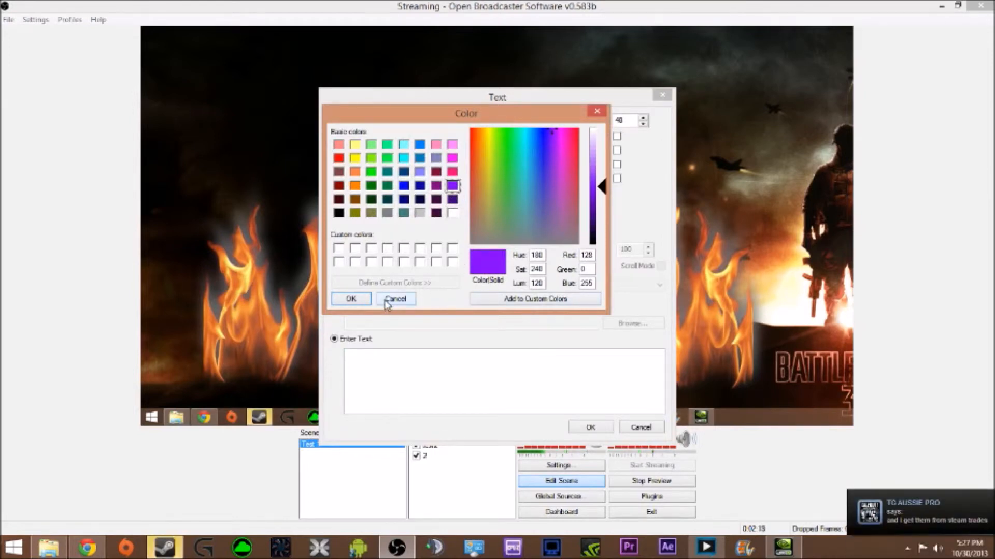
pyautogui.click(367, 300)
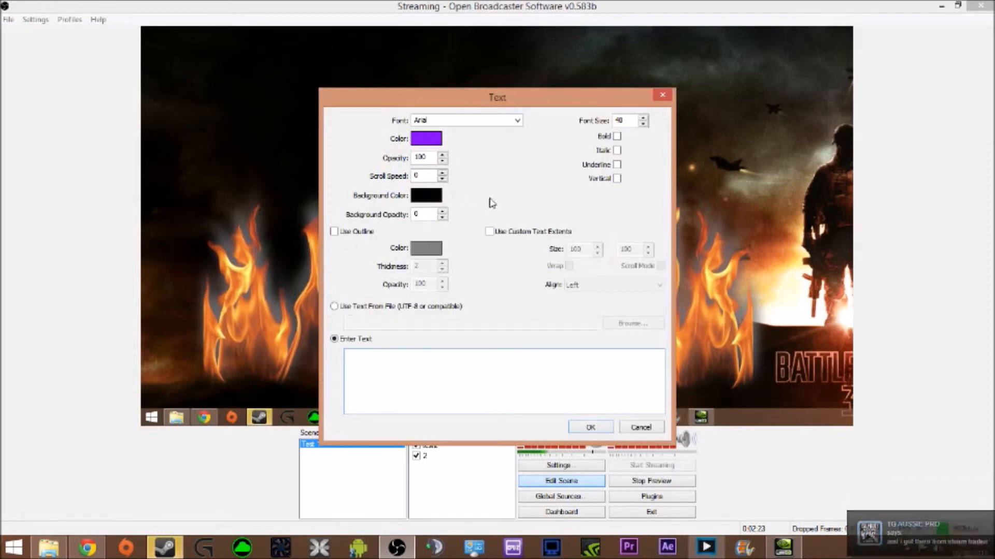
pyautogui.click(428, 198)
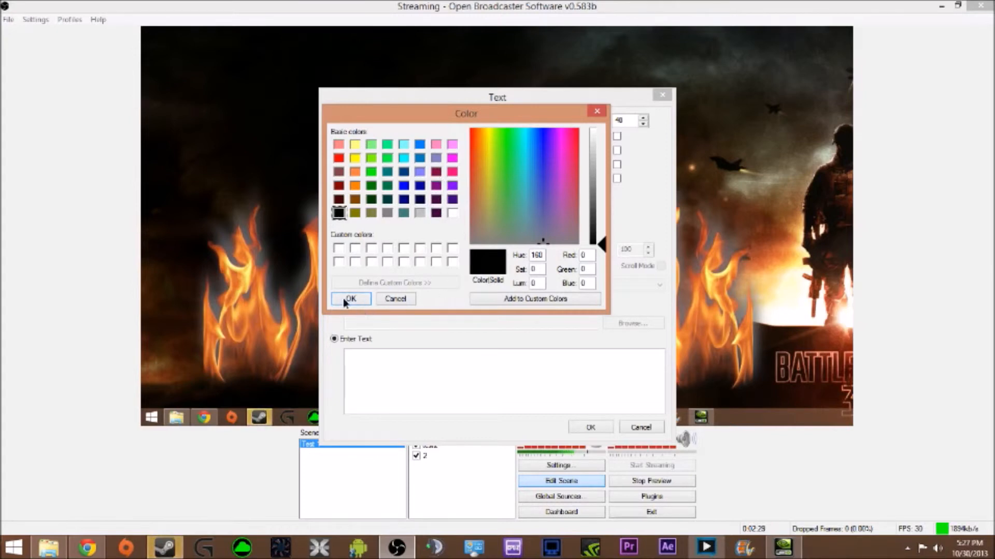
pyautogui.click(366, 299)
# Give the text a black outline with thickness 8 and enter Delos23 as its content.
pyautogui.click(361, 233)
pyautogui.click(426, 248)
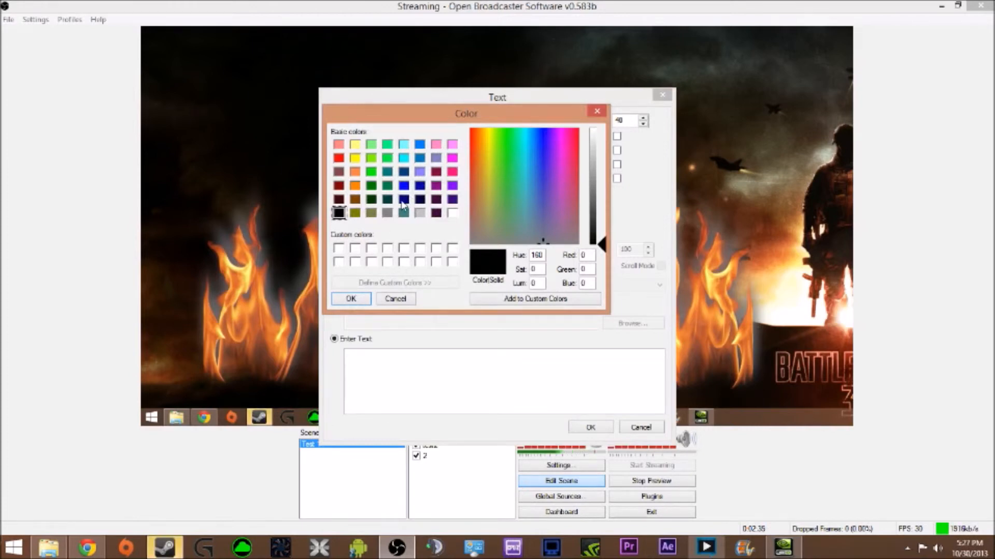
pyautogui.click(351, 299)
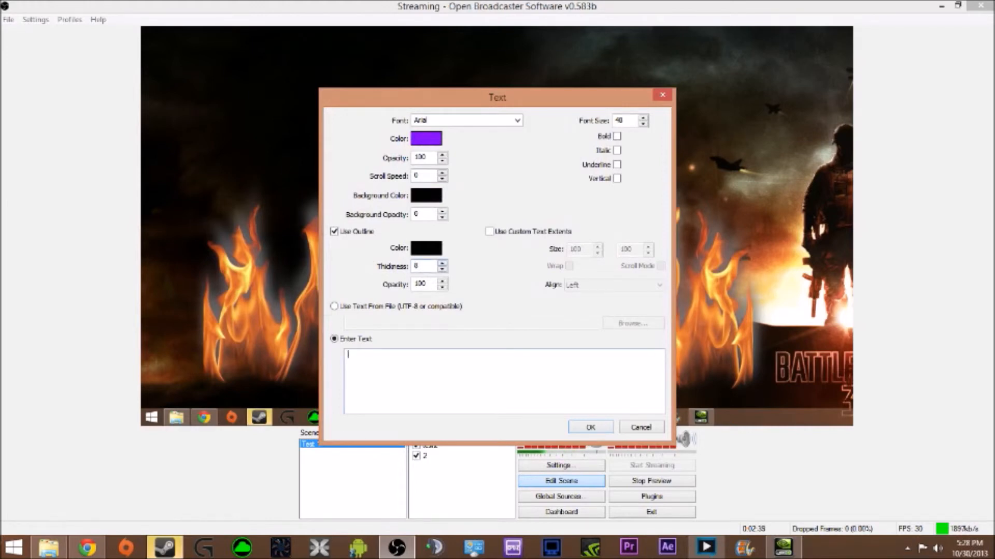
pyautogui.write('Delos23')
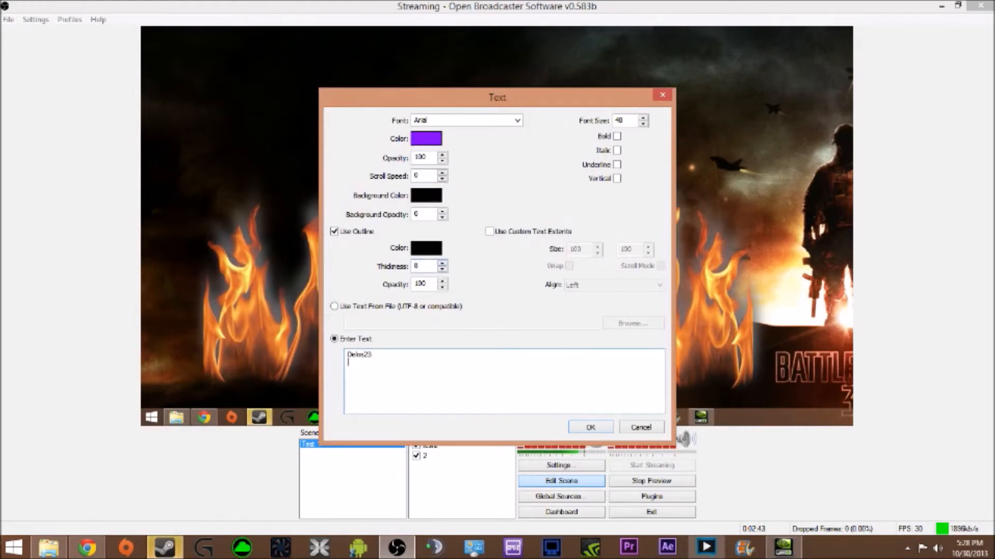
pyautogui.click(592, 427)
# Enlarge the Delos23 text and place it above the flames in the upper-left area of the preview.
pyautogui.moveTo(192, 48); pyautogui.dragTo(681, 192)
pyautogui.moveTo(628, 262); pyautogui.dragTo(552, 266)
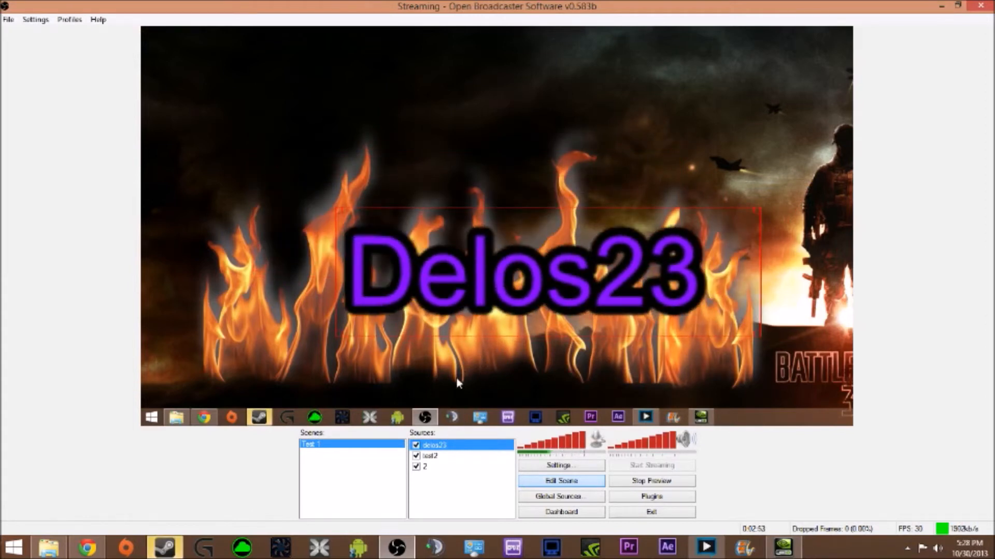
pyautogui.rightClick(469, 454)
pyautogui.click(523, 283)
pyautogui.moveTo(523, 283); pyautogui.dragTo(330, 145)
# Reopen the delos23 text source's properties and set the outline thickness to 11.
pyautogui.rightClick(459, 446)
pyautogui.click(449, 449)
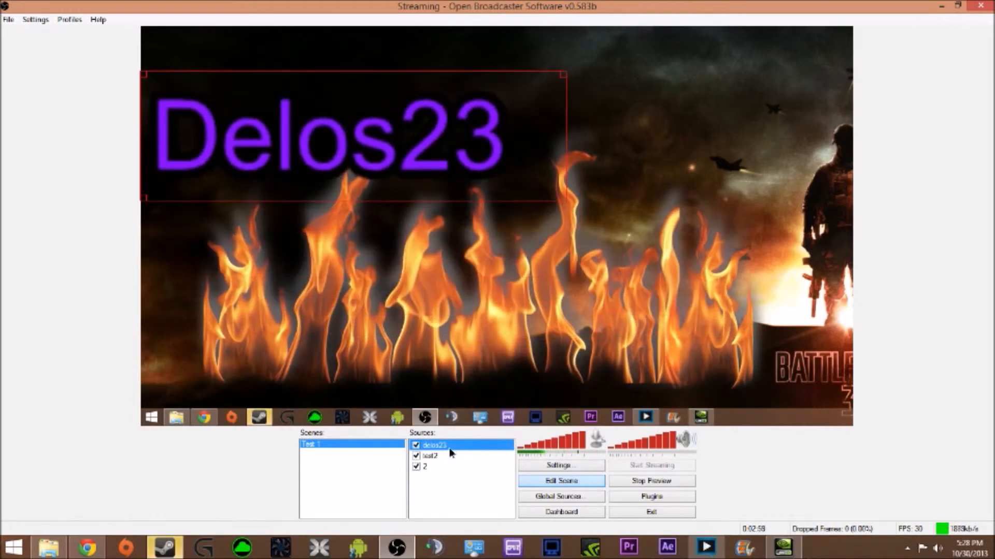
pyautogui.rightClick(451, 453)
pyautogui.click(468, 438)
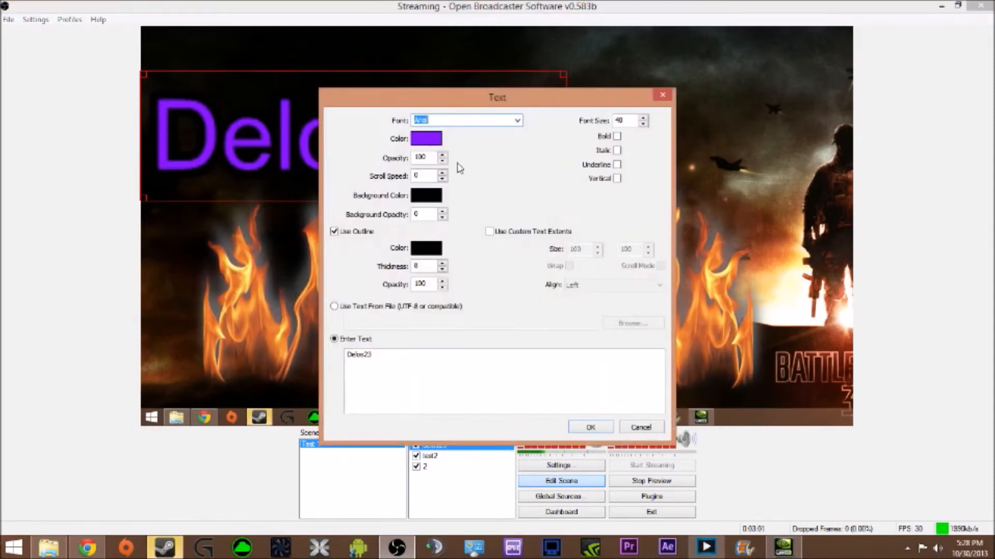
pyautogui.moveTo(544, 97); pyautogui.dragTo(811, 75)
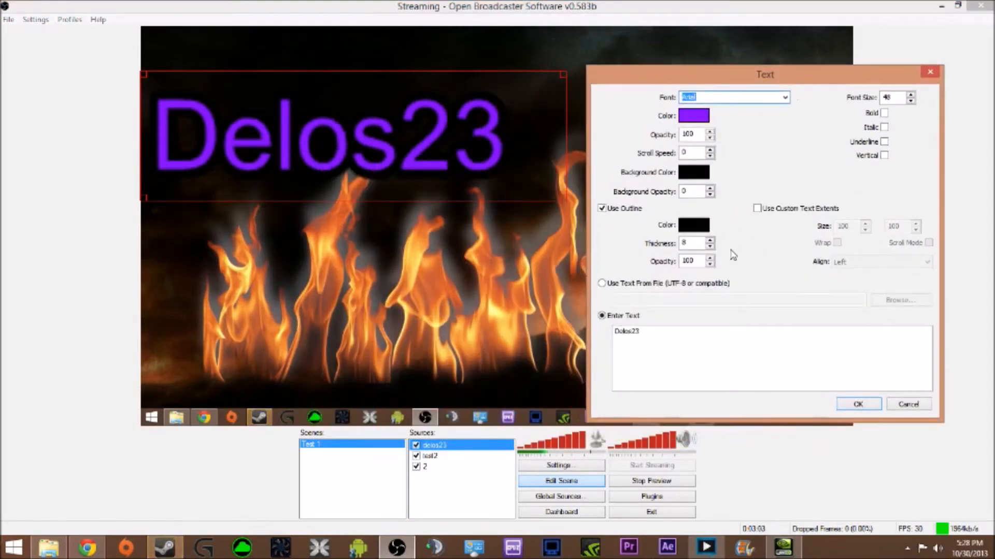
pyautogui.click(711, 246)
pyautogui.click(711, 246)
pyautogui.click(711, 246)
pyautogui.click(711, 246)
pyautogui.click(711, 246)
pyautogui.click(711, 246)
pyautogui.click(710, 246)
pyautogui.click(711, 240)
pyautogui.click(711, 240)
pyautogui.click(711, 240)
pyautogui.click(711, 240)
pyautogui.click(711, 240)
# Try out extra characters after Delos23 in the text content and remove them again.
pyautogui.click(673, 331)
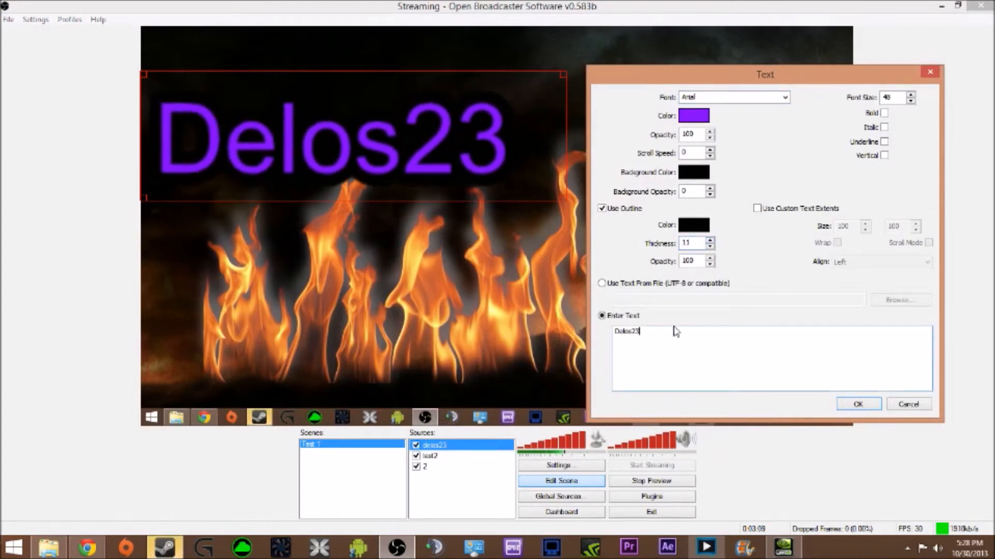
pyautogui.write('fghfdgg')
pyautogui.press('BackSpace')
pyautogui.press('BackSpace')
pyautogui.press('BackSpace')
pyautogui.press('BackSpace')
pyautogui.press('BackSpace')
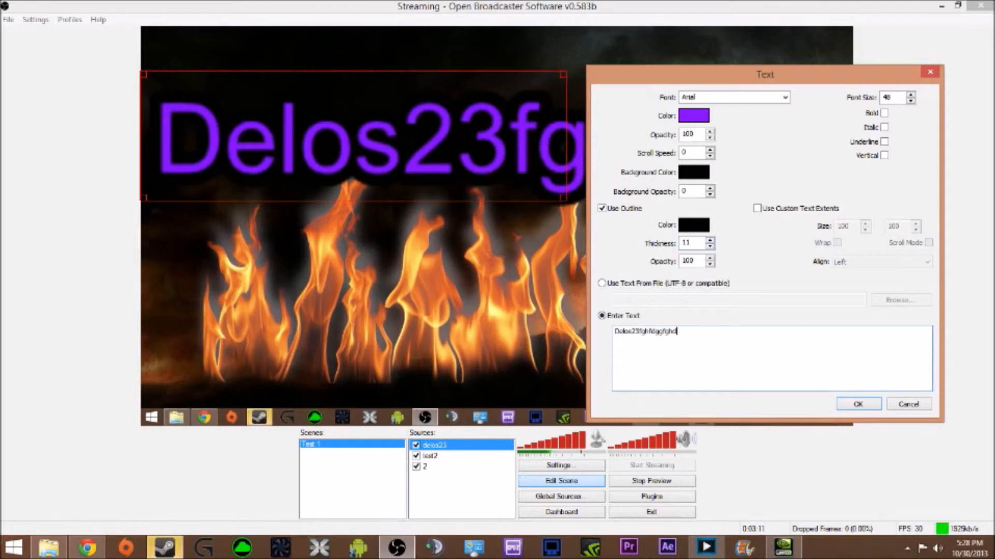
pyautogui.press('BackSpace')
pyautogui.press('BackSpace')
pyautogui.press('BackSpace')
pyautogui.press('BackSpace')
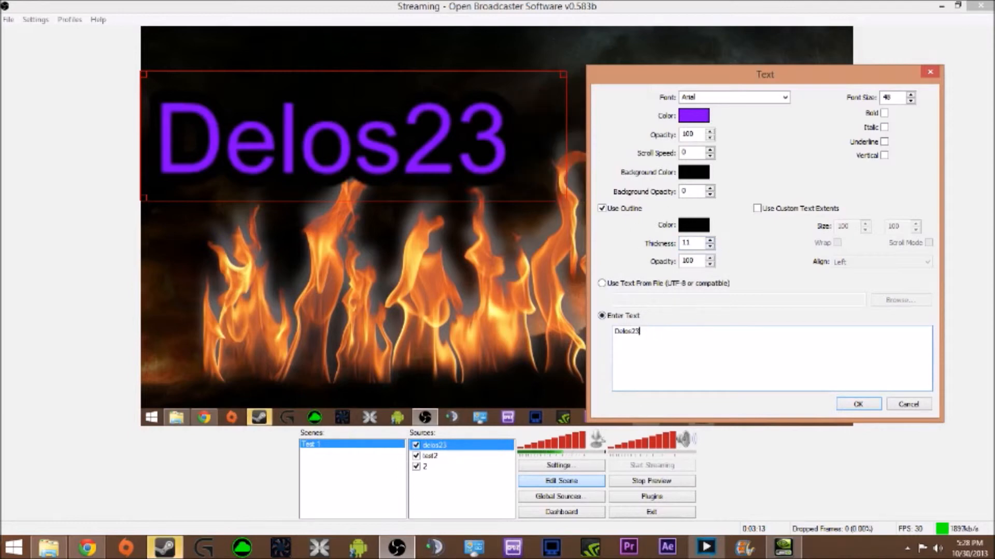
# Enable custom text extents of 175 by 90 with scroll mode, and move the text to the upper middle of the preview.
pyautogui.click(766, 215)
pyautogui.click(865, 224)
pyautogui.click(864, 224)
pyautogui.moveTo(866, 229); pyautogui.dragTo(867, 229)
pyautogui.click(916, 224)
pyautogui.click(915, 223)
pyautogui.moveTo(918, 231); pyautogui.dragTo(918, 230)
pyautogui.click(928, 242)
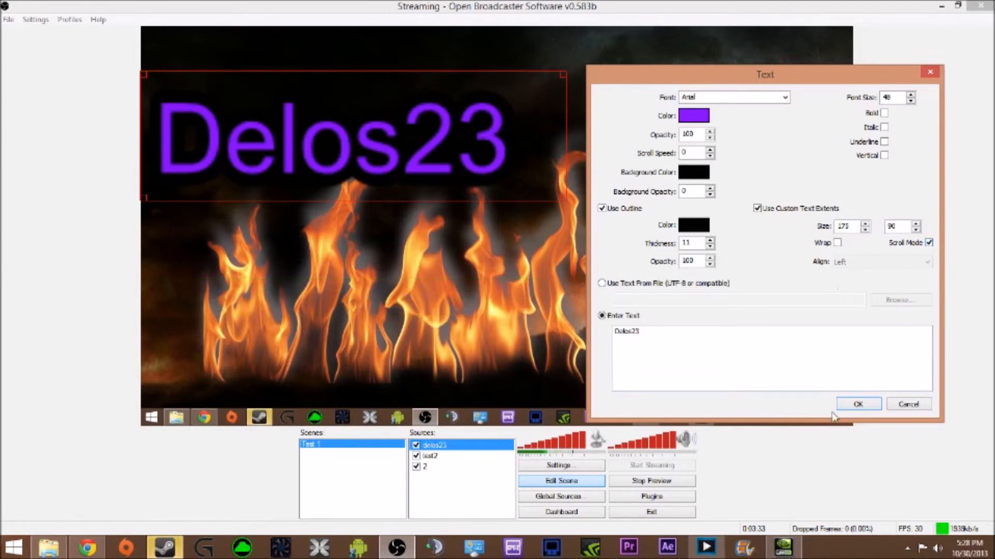
pyautogui.click(849, 405)
pyautogui.moveTo(281, 134); pyautogui.dragTo(428, 146)
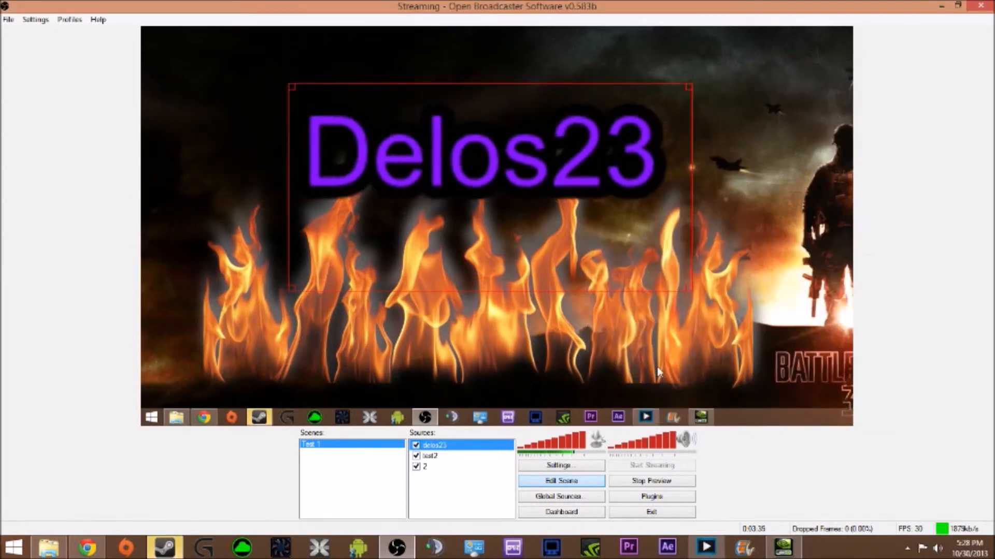
# Reduce the width of the delos23 source's custom text extents to 100.
pyautogui.rightClick(446, 446)
pyautogui.click(468, 439)
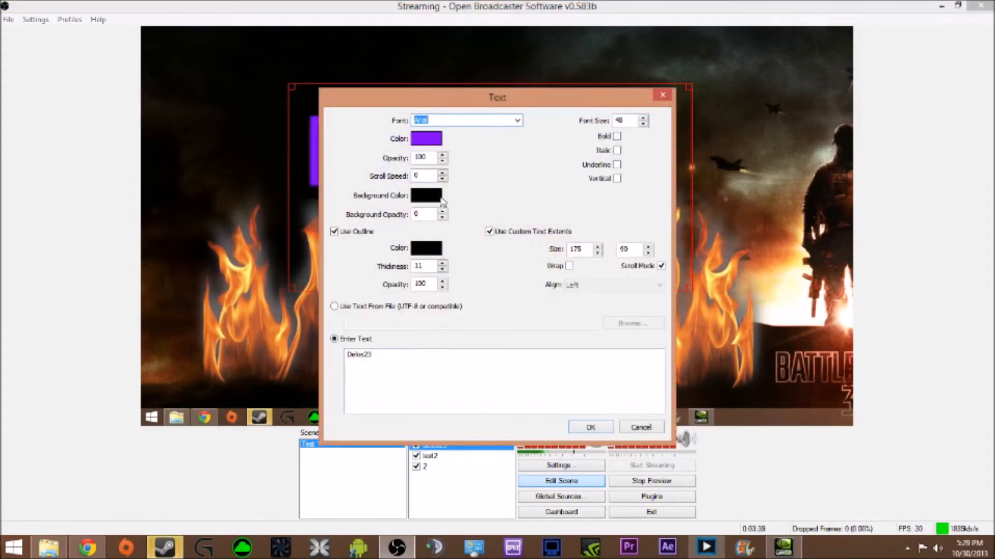
pyautogui.moveTo(557, 97); pyautogui.dragTo(870, 158)
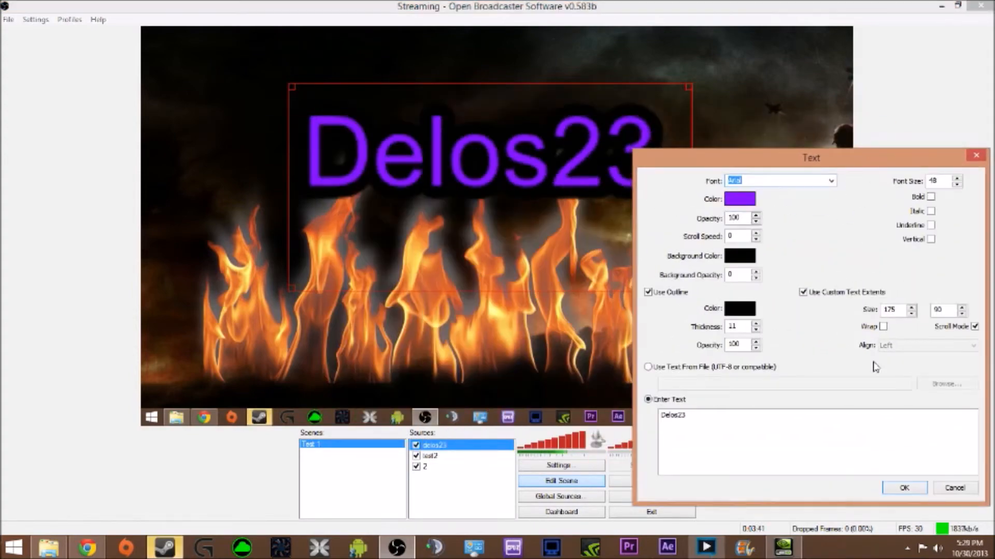
pyautogui.click(912, 314)
pyautogui.moveTo(912, 315); pyautogui.dragTo(912, 314)
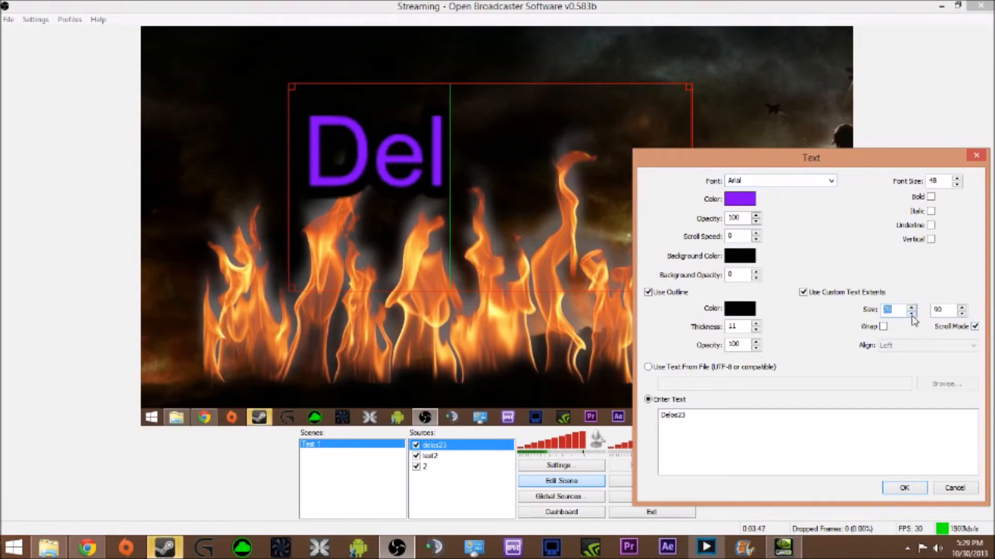
pyautogui.click(883, 327)
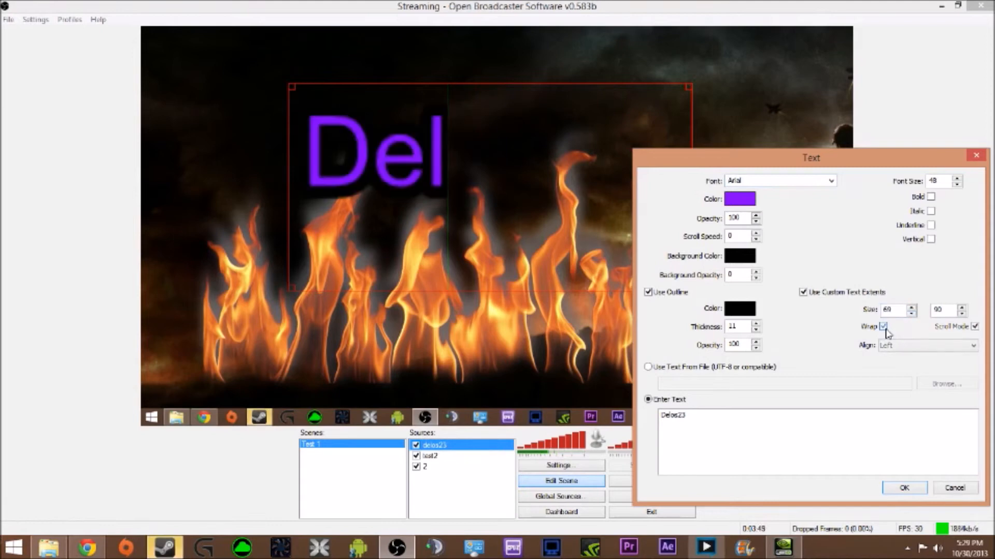
pyautogui.moveTo(911, 309); pyautogui.dragTo(913, 323)
pyautogui.click(905, 493)
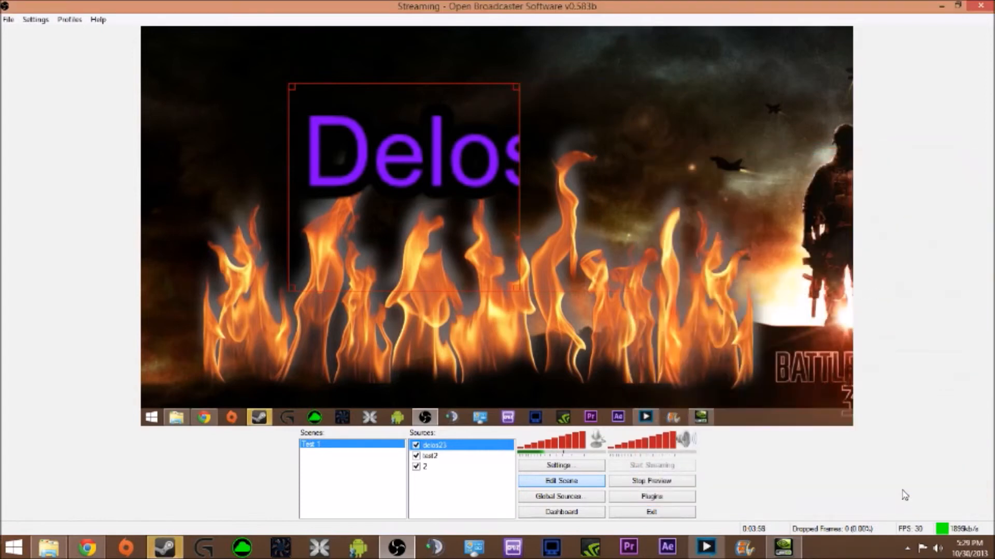
# Shift the Delos23 text up and across the preview, and shrink its box.
pyautogui.moveTo(373, 91); pyautogui.dragTo(433, 80)
pyautogui.click(710, 369)
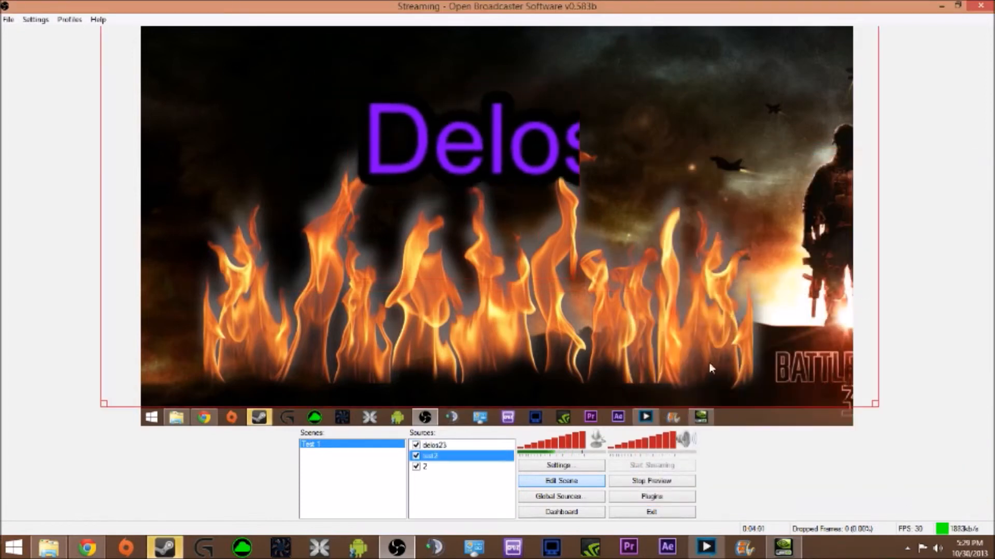
pyautogui.rightClick(502, 134)
pyautogui.click(458, 284)
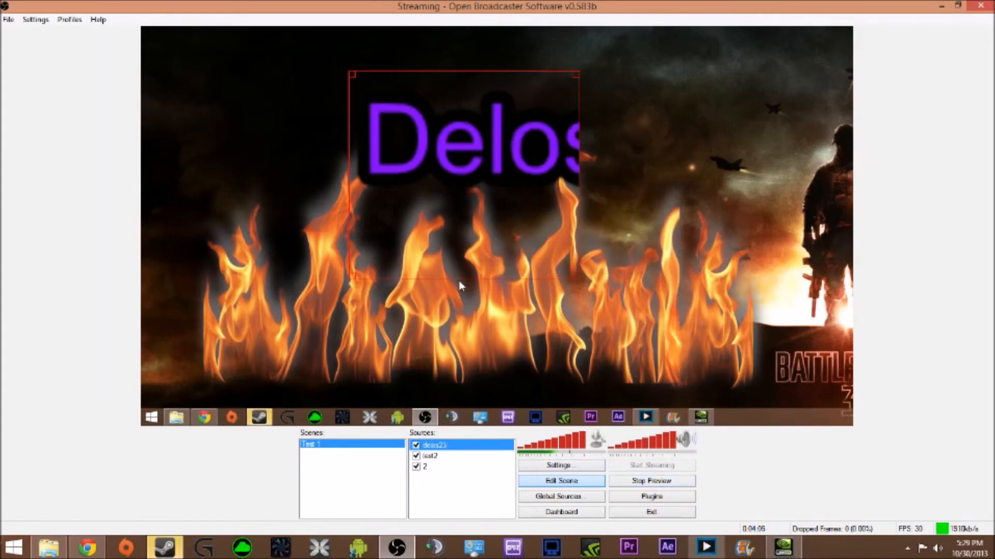
pyautogui.moveTo(473, 279); pyautogui.dragTo(490, 224)
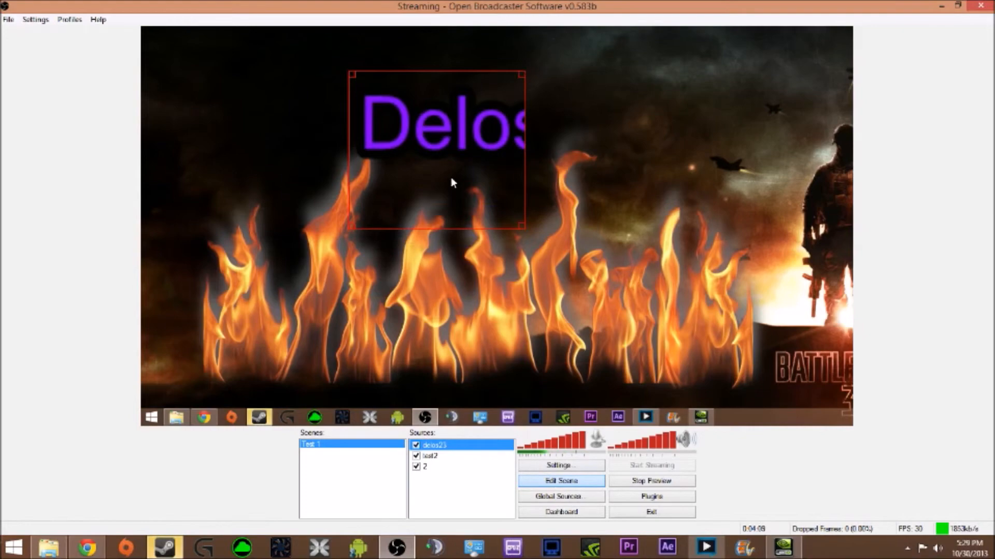
# Turn on wrap together with scroll mode for the delos23 text source.
pyautogui.rightClick(441, 452)
pyautogui.click(479, 427)
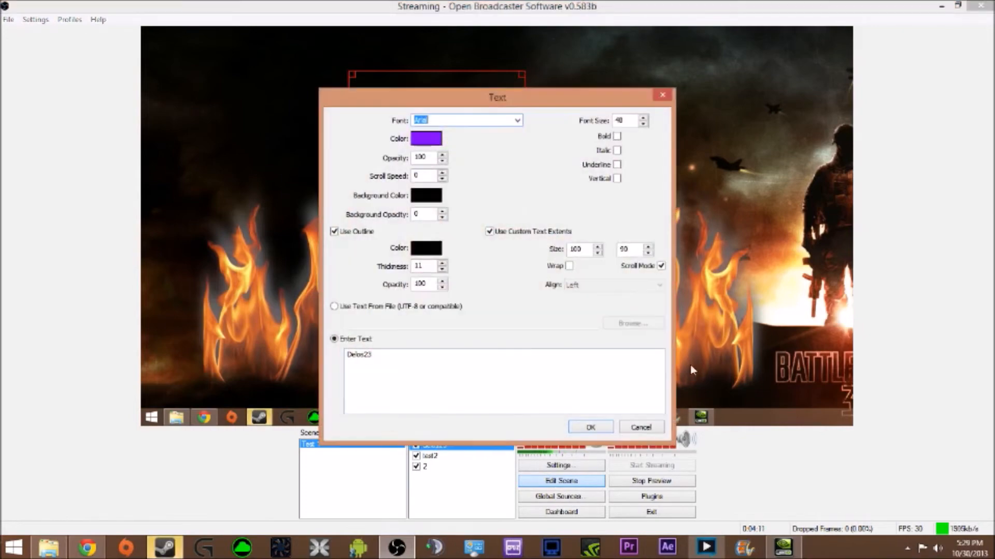
pyautogui.moveTo(495, 88); pyautogui.dragTo(724, 72)
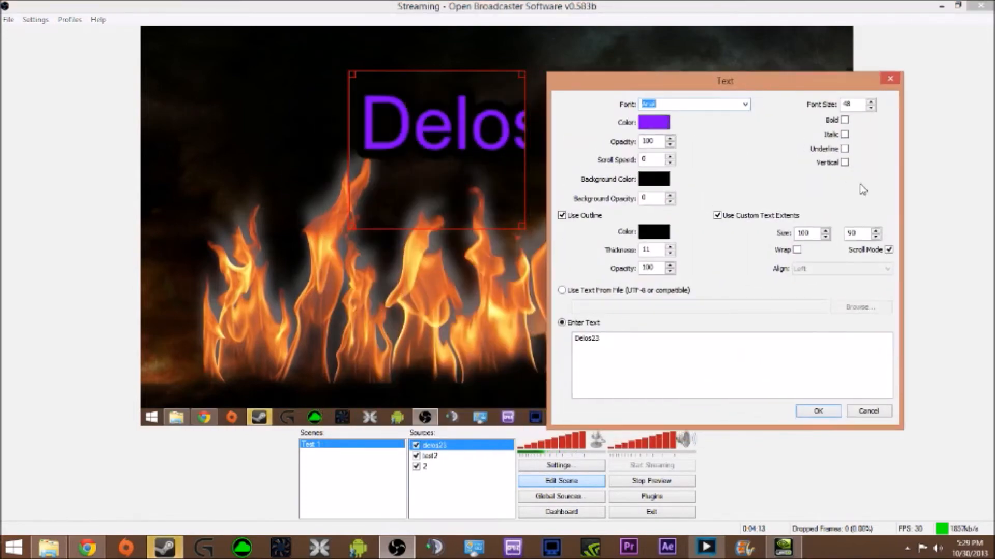
pyautogui.click(797, 249)
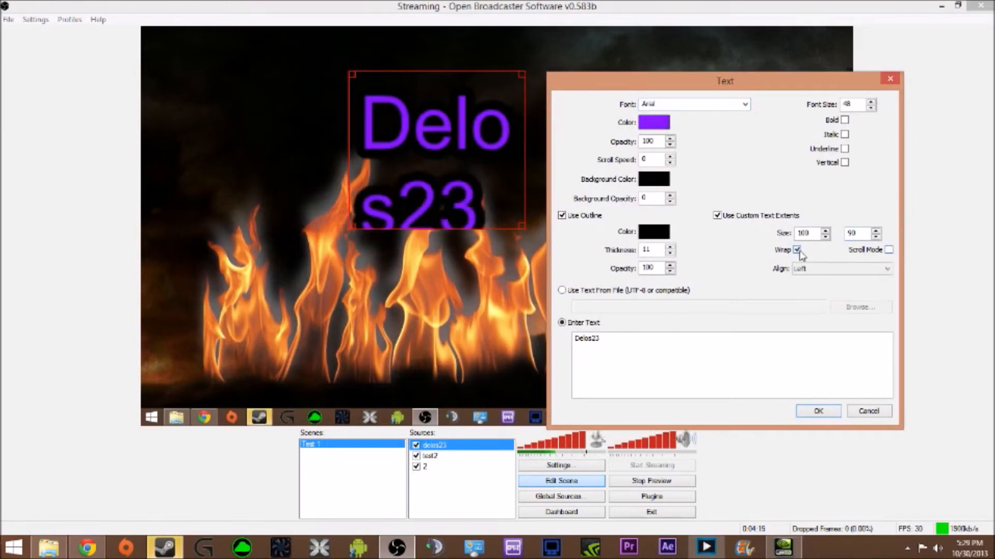
pyautogui.click(797, 249)
pyautogui.click(796, 250)
pyautogui.click(797, 249)
pyautogui.click(797, 250)
pyautogui.click(797, 250)
pyautogui.click(797, 250)
pyautogui.click(888, 250)
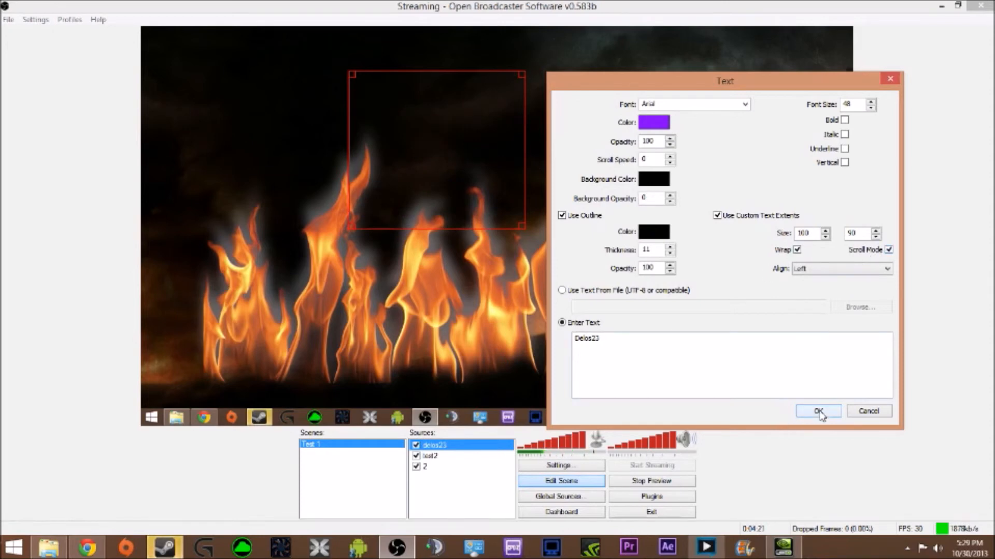
# Set the text alignment to Center, and enlarge and reposition its box over the middle of the preview.
pyautogui.click(821, 269)
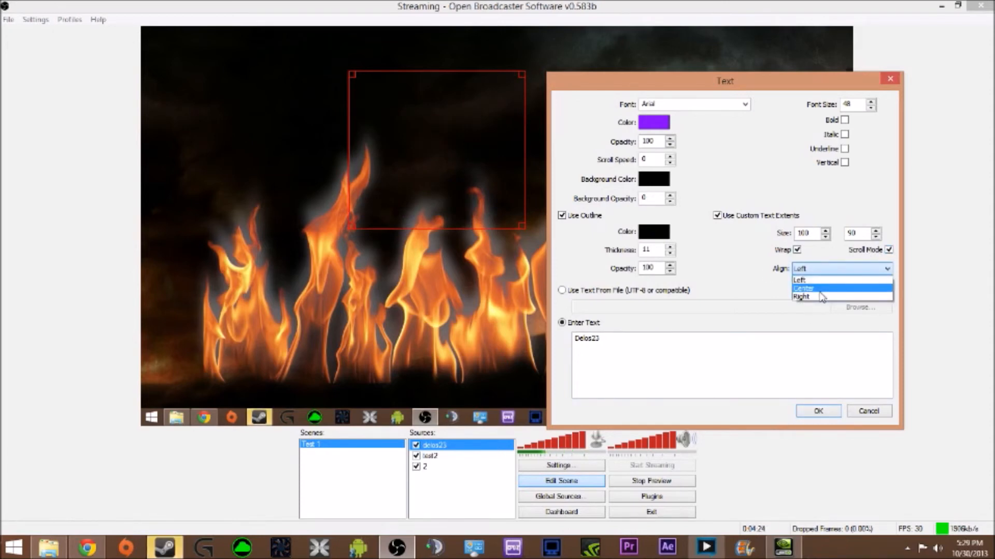
pyautogui.click(820, 292)
pyautogui.click(523, 227)
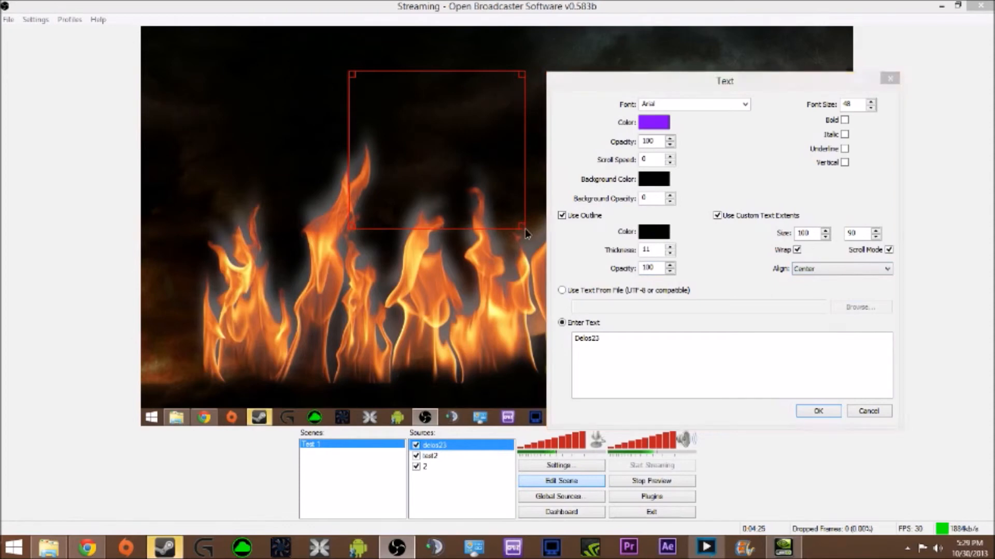
pyautogui.click(813, 415)
pyautogui.moveTo(522, 227); pyautogui.dragTo(834, 468)
pyautogui.moveTo(473, 191); pyautogui.dragTo(406, 135)
# Turn off wrap for the delos23 text and slightly increase the custom extents height.
pyautogui.rightClick(407, 134)
pyautogui.click(457, 267)
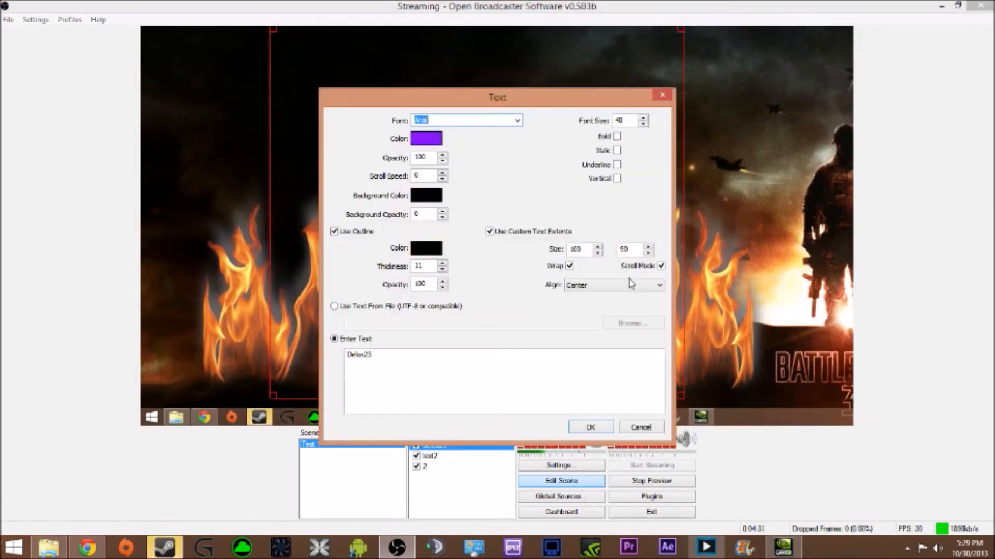
pyautogui.click(570, 265)
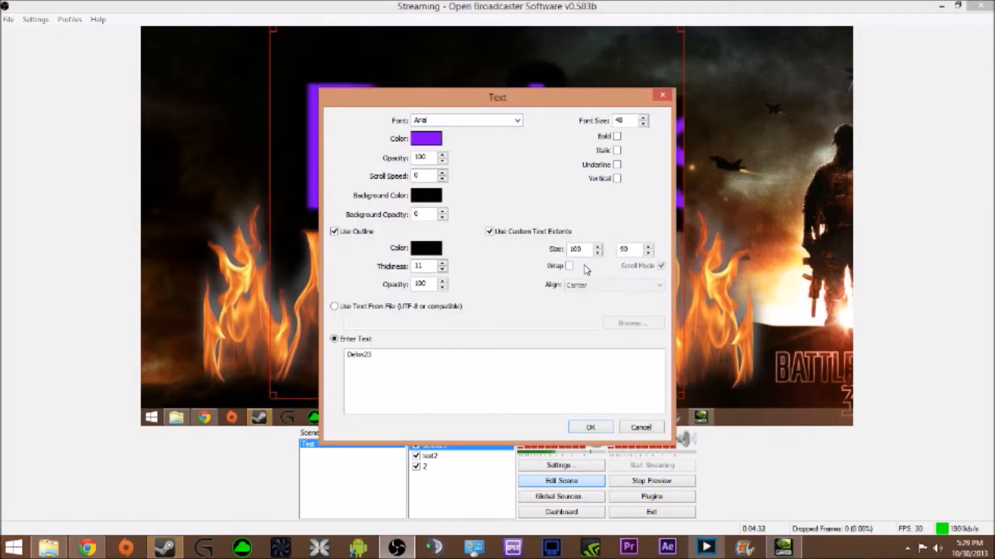
pyautogui.click(648, 247)
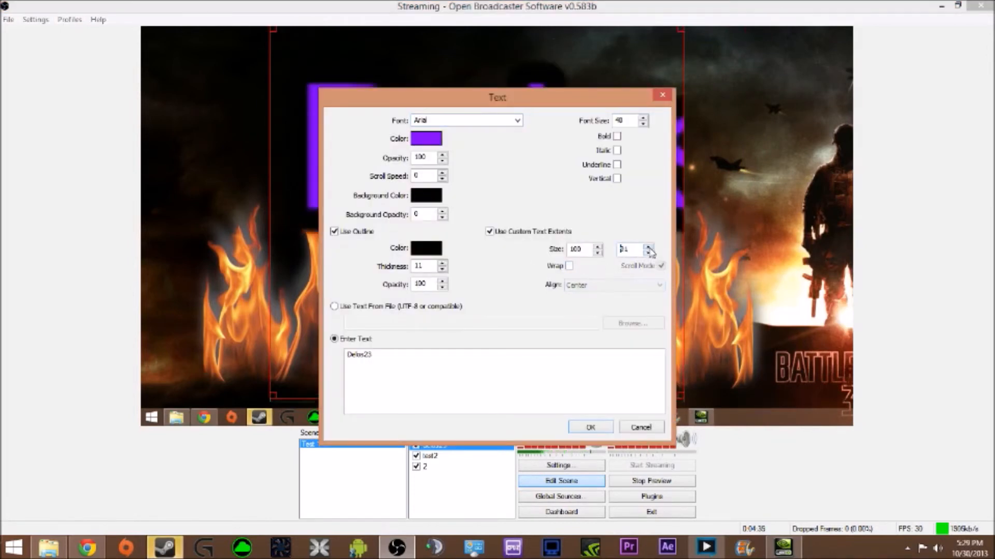
pyautogui.click(648, 250)
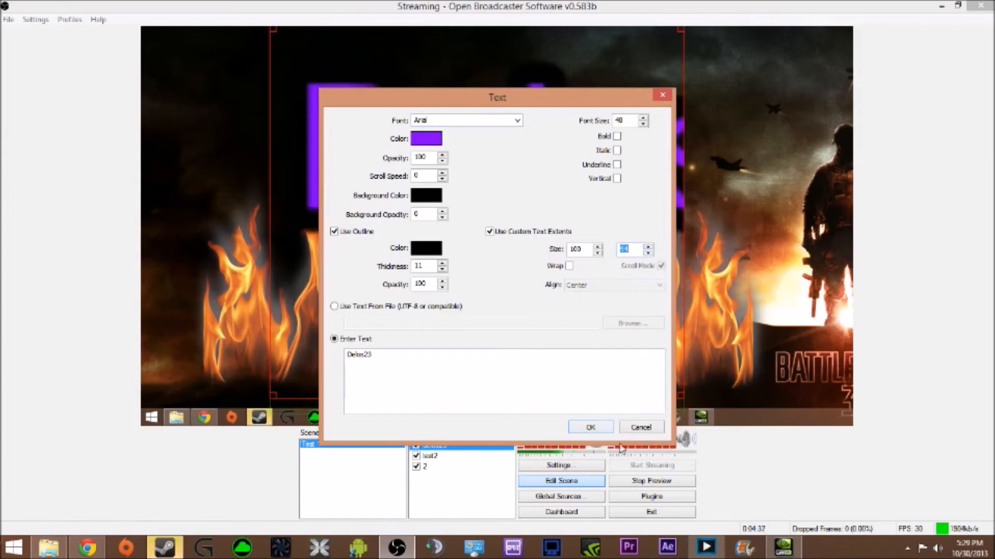
pyautogui.click(592, 427)
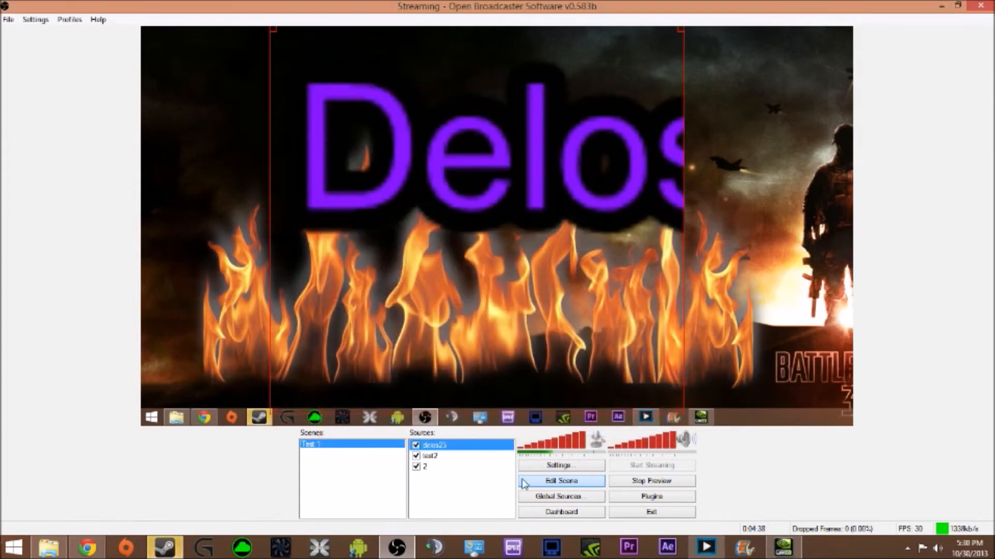
pyautogui.rightClick(440, 488)
pyautogui.moveTo(457, 494)
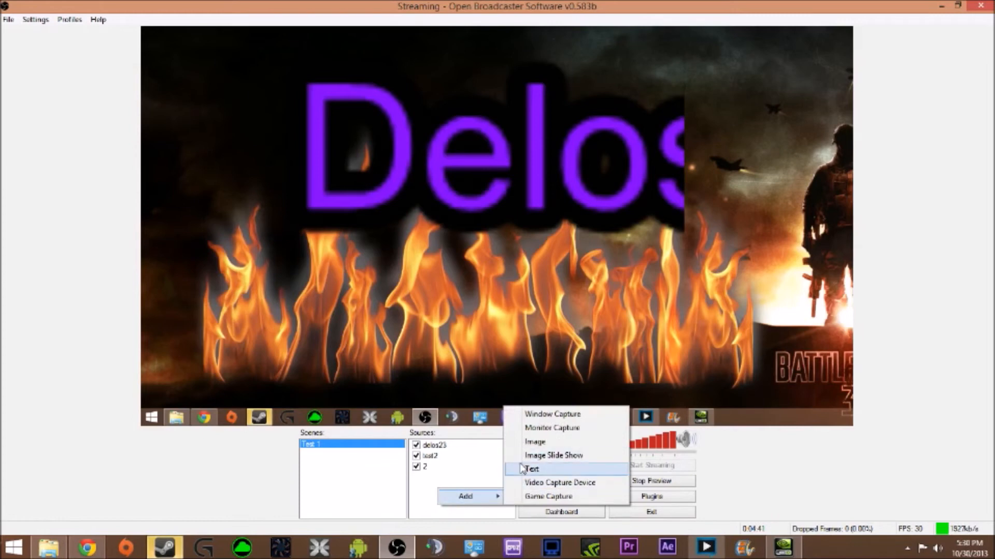
pyautogui.click(539, 414)
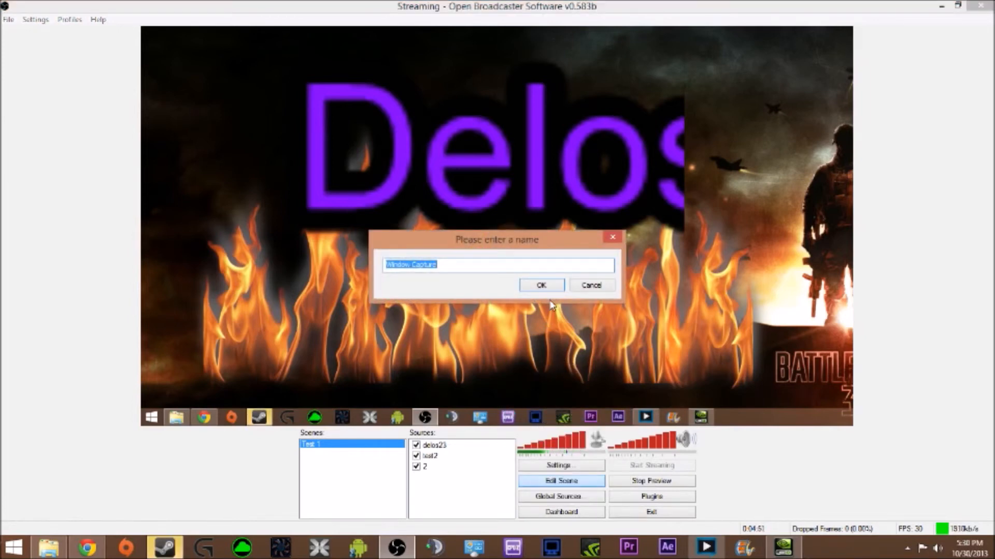
pyautogui.click(588, 285)
# Add a game capture source named 123 to the Test 1 scene.
pyautogui.rightClick(441, 493)
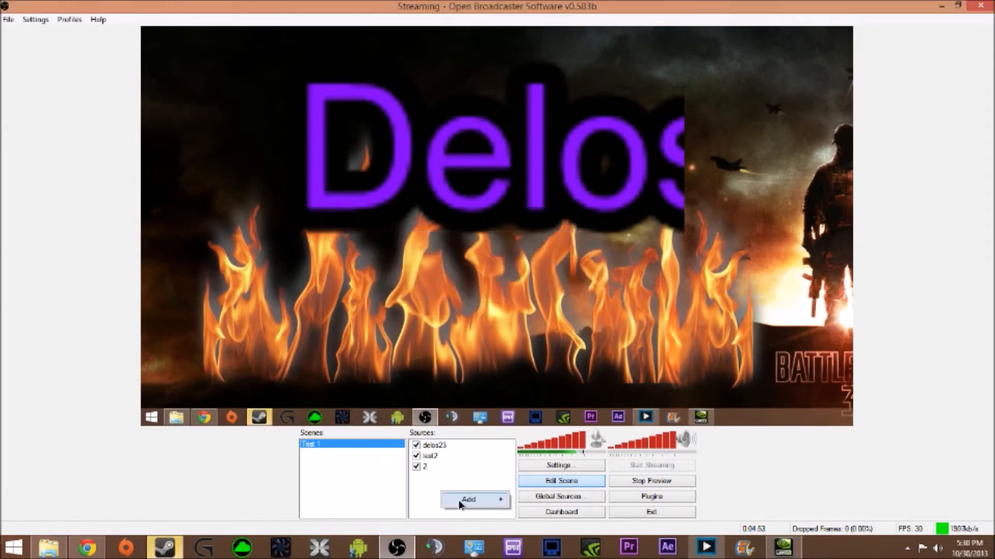
pyautogui.moveTo(459, 506)
pyautogui.click(529, 501)
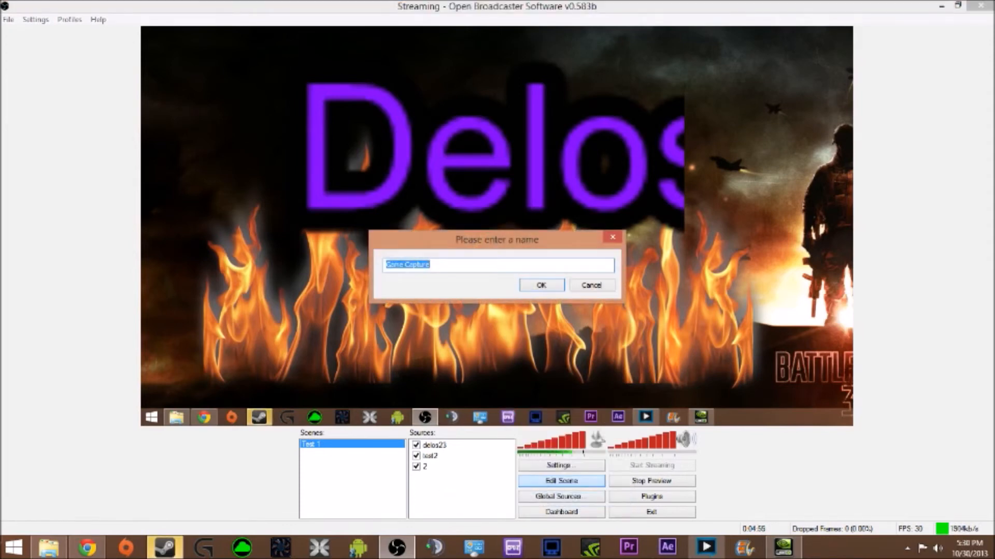
pyautogui.write('123')
pyautogui.click(531, 284)
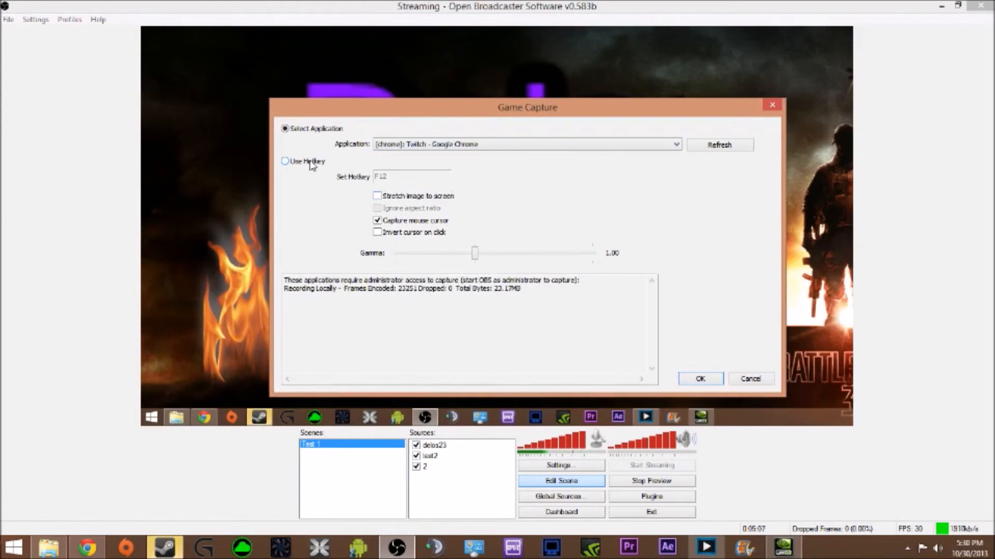
# Try the Steam chat window as the application for the game capture and refresh the application list.
pyautogui.click(410, 145)
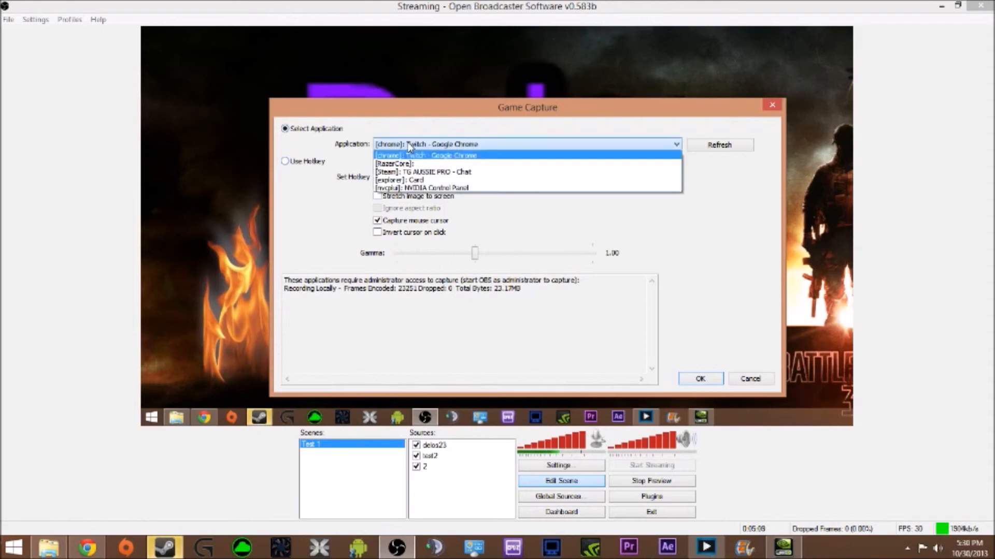
pyautogui.click(430, 172)
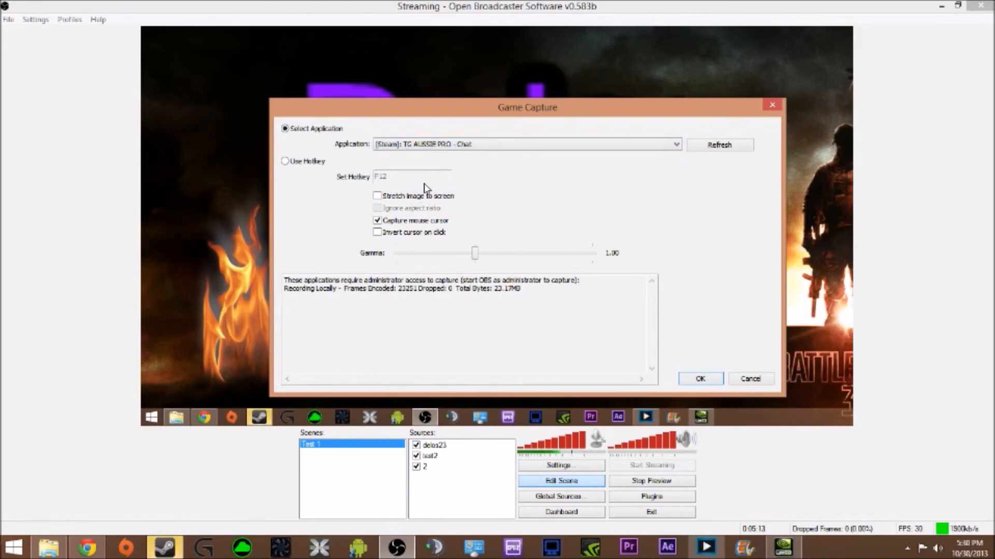
pyautogui.click(718, 147)
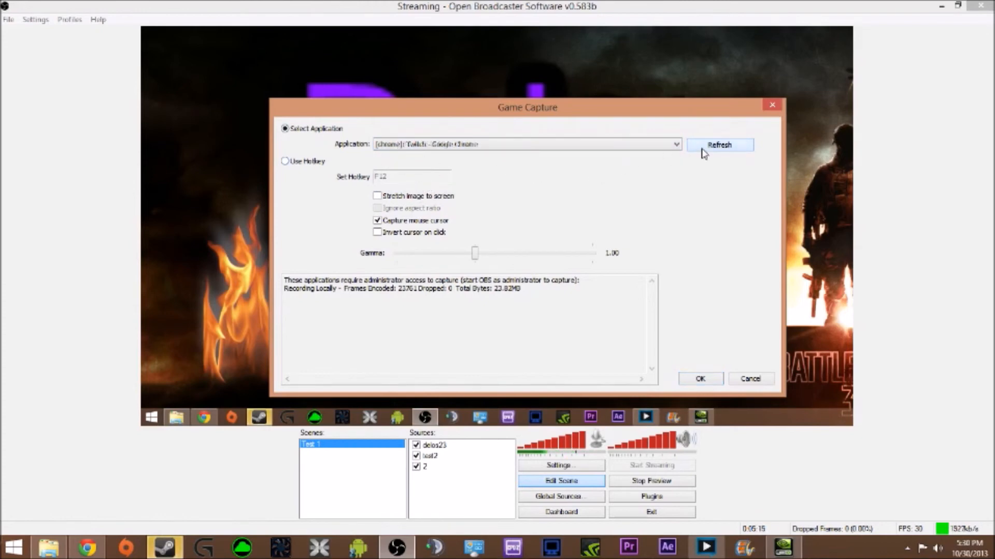
pyautogui.click(644, 145)
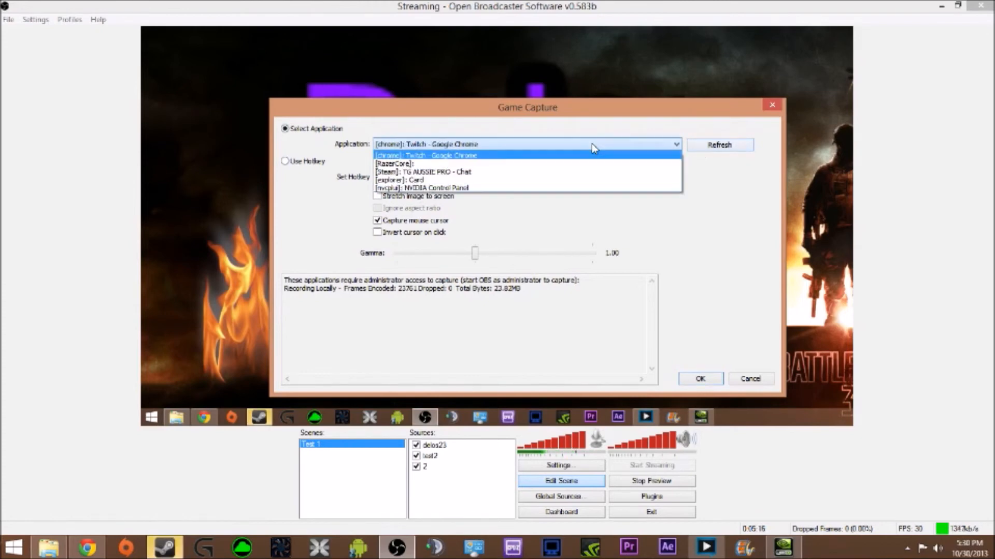
pyautogui.click(599, 172)
pyautogui.click(719, 146)
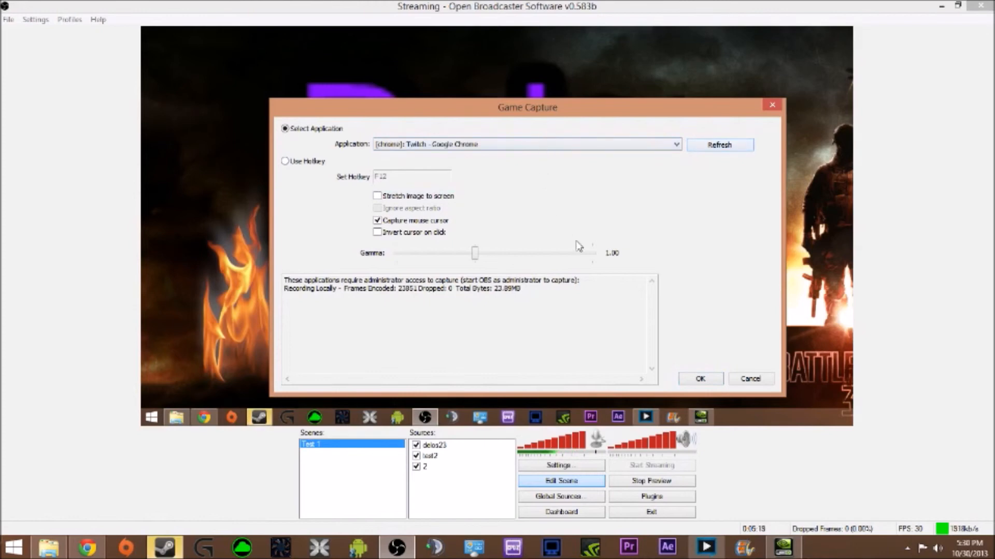
# Set the game capture to use the F12 hotkey and save the 123 source.
pyautogui.click(312, 162)
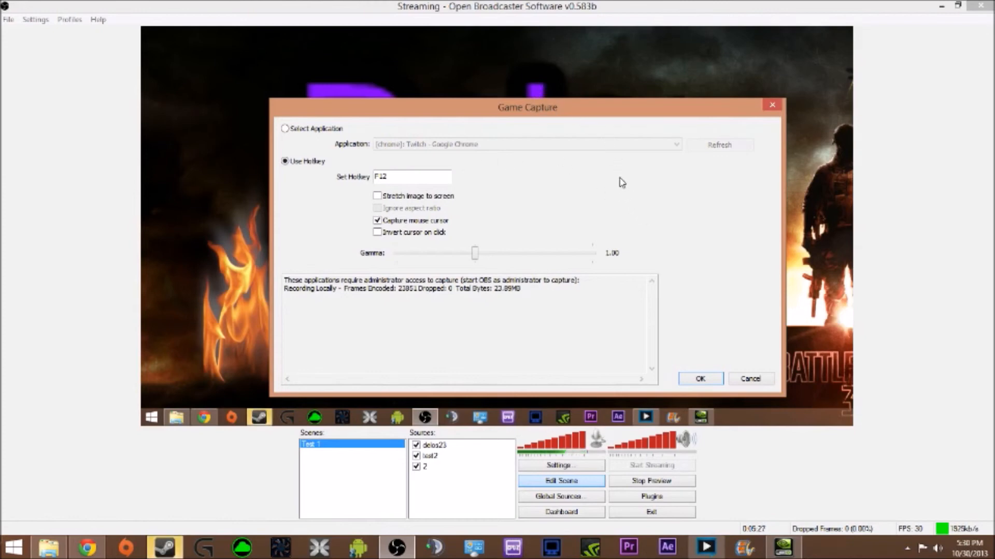
pyautogui.click(694, 377)
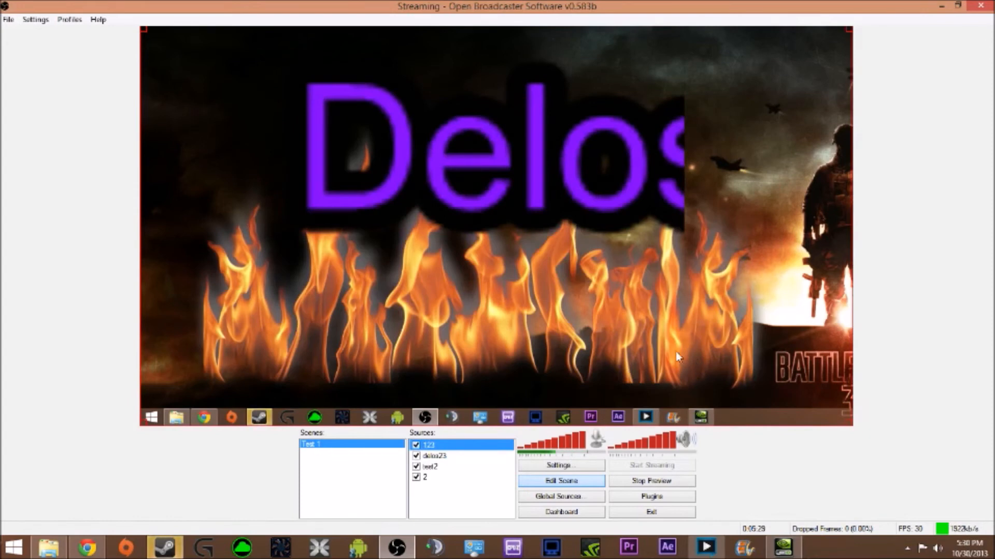
pyautogui.moveTo(607, 196); pyautogui.dragTo(721, 215)
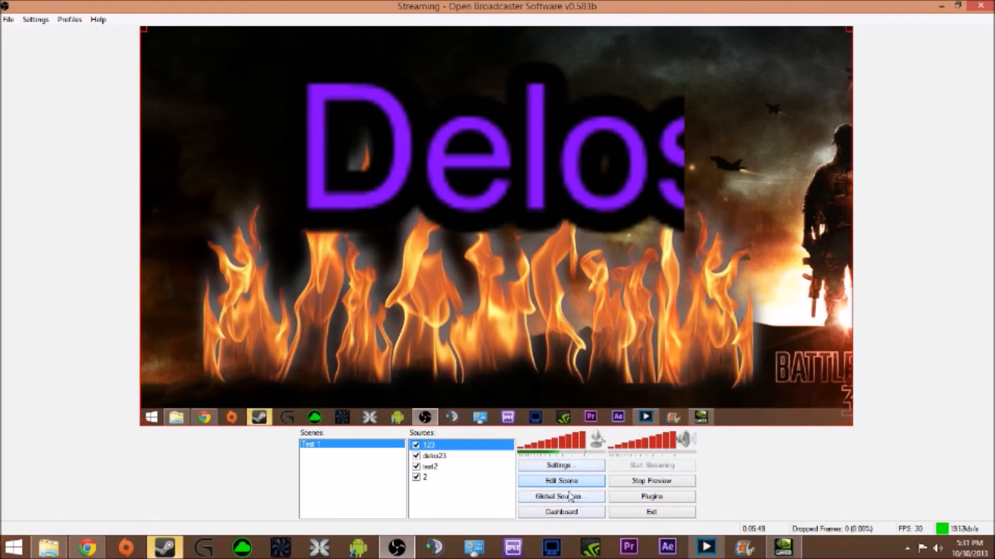
# Switch the 123 game capture from hotkey to application selection and choose the Steam chat window.
pyautogui.rightClick(448, 455)
pyautogui.click(484, 440)
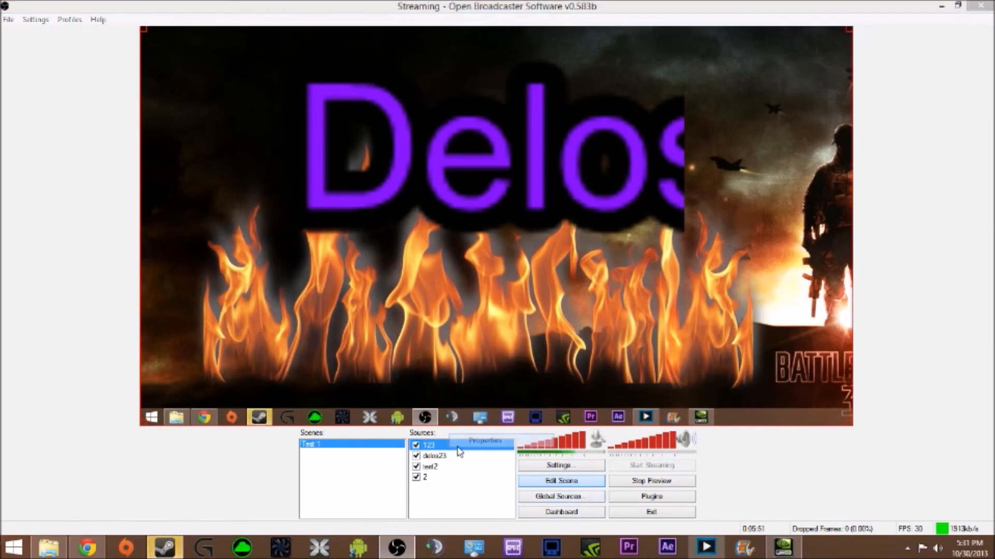
pyautogui.moveTo(217, 34); pyautogui.dragTo(289, 76)
pyautogui.click(87, 97)
pyautogui.click(225, 113)
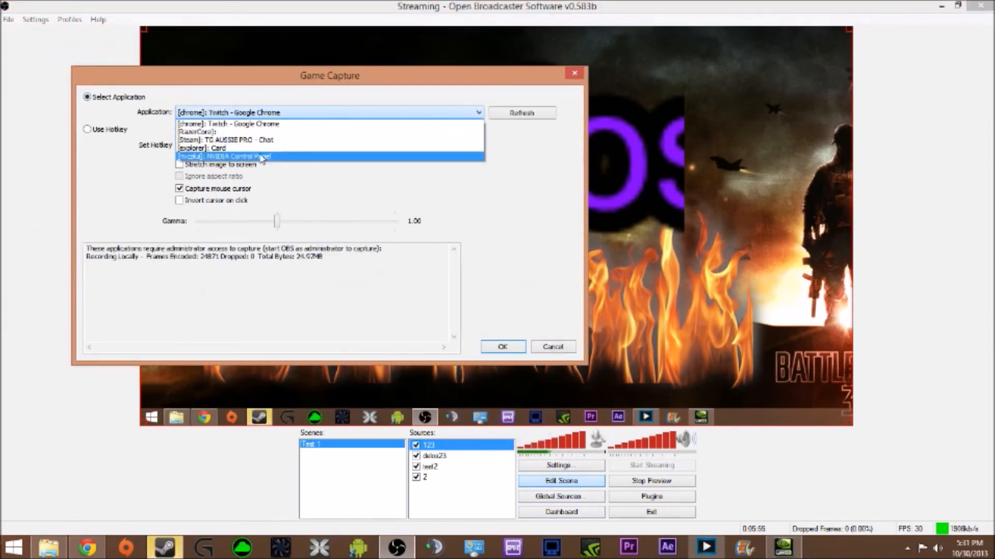
pyautogui.click(526, 116)
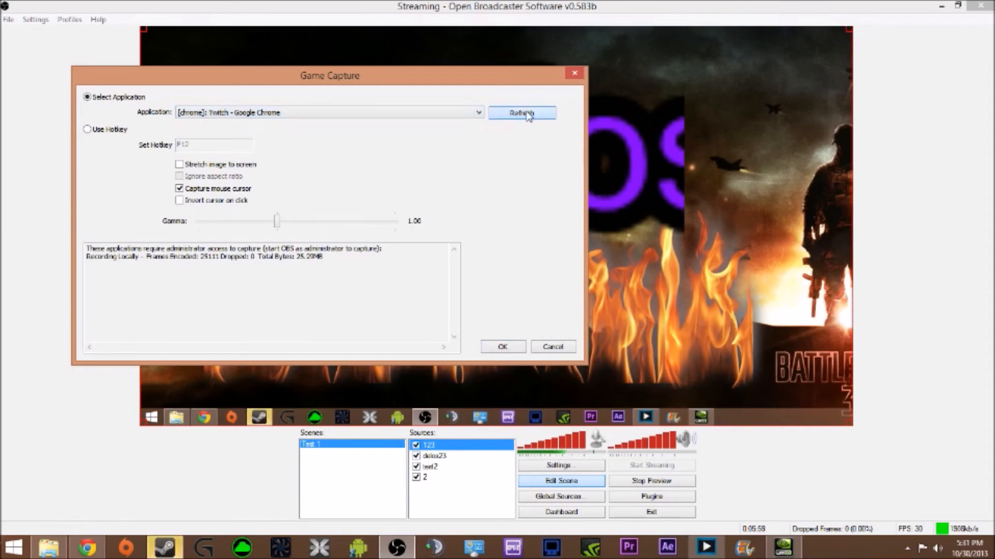
pyautogui.click(461, 114)
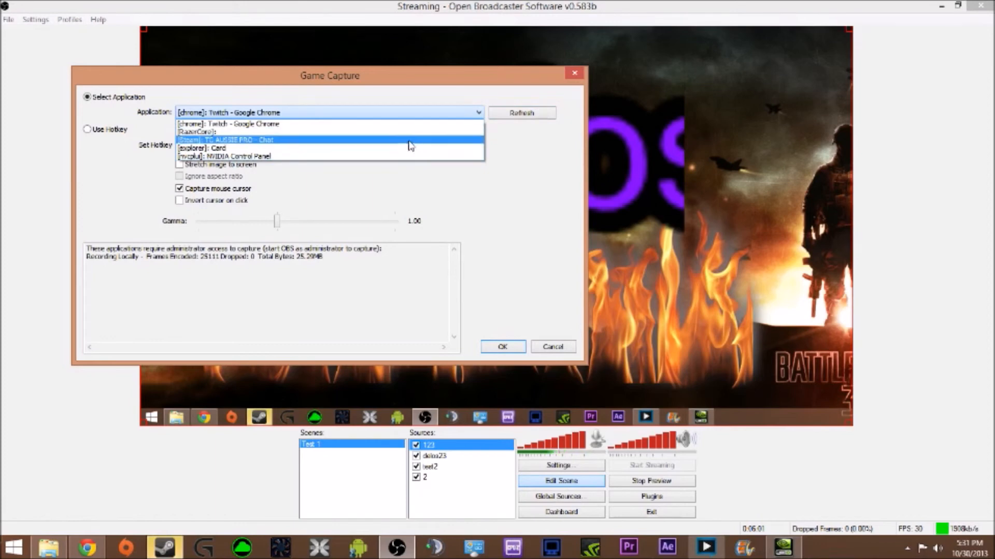
pyautogui.click(406, 141)
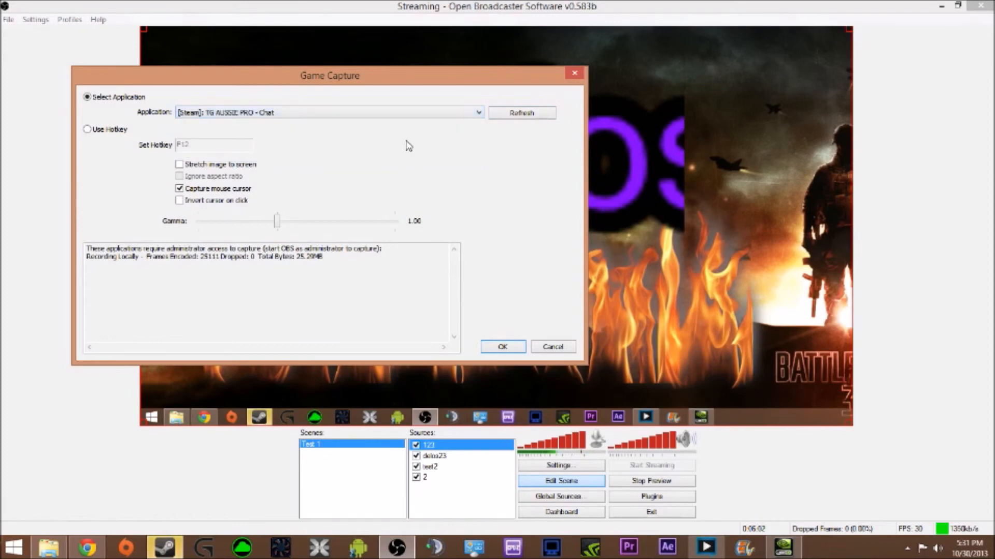
pyautogui.click(502, 346)
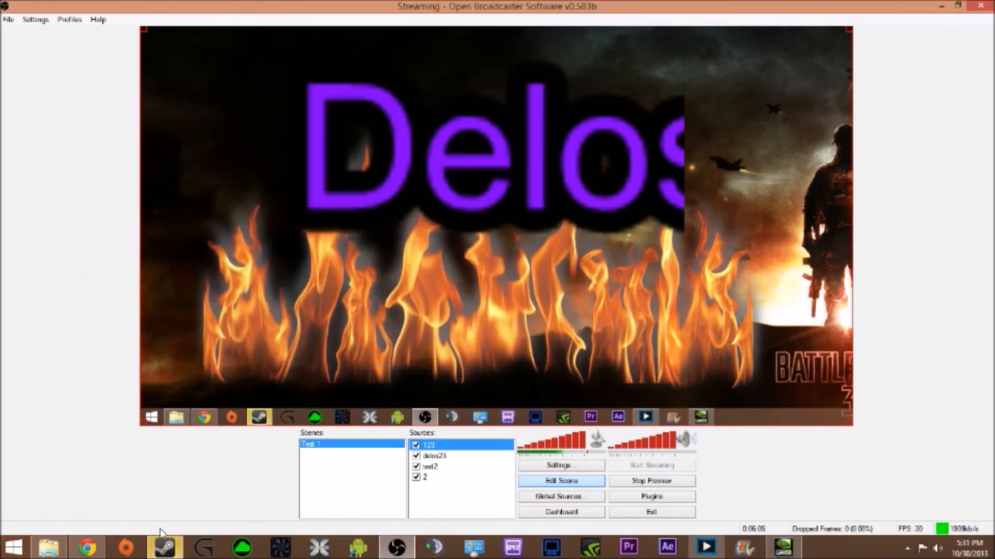
# Bring the Steam chat window on screen and reapply the 123 game capture settings after refreshing its application list.
pyautogui.click(164, 547)
pyautogui.moveTo(613, 260); pyautogui.dragTo(310, 154)
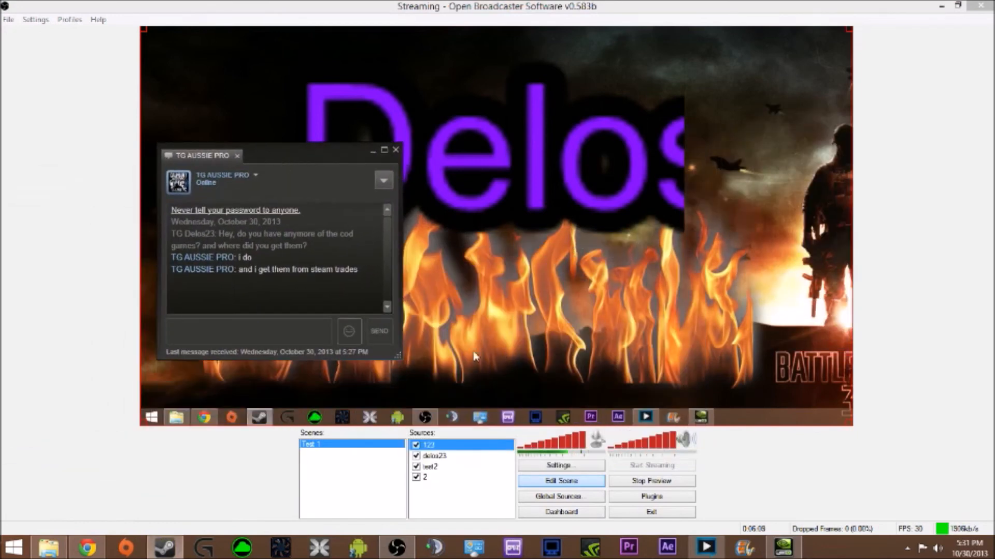
pyautogui.rightClick(435, 451)
pyautogui.click(451, 443)
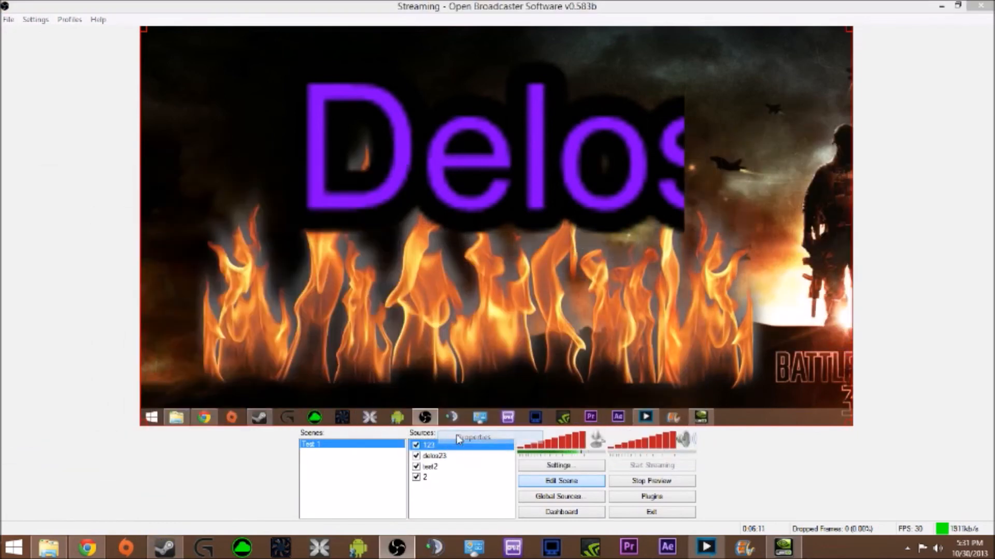
pyautogui.click(447, 74)
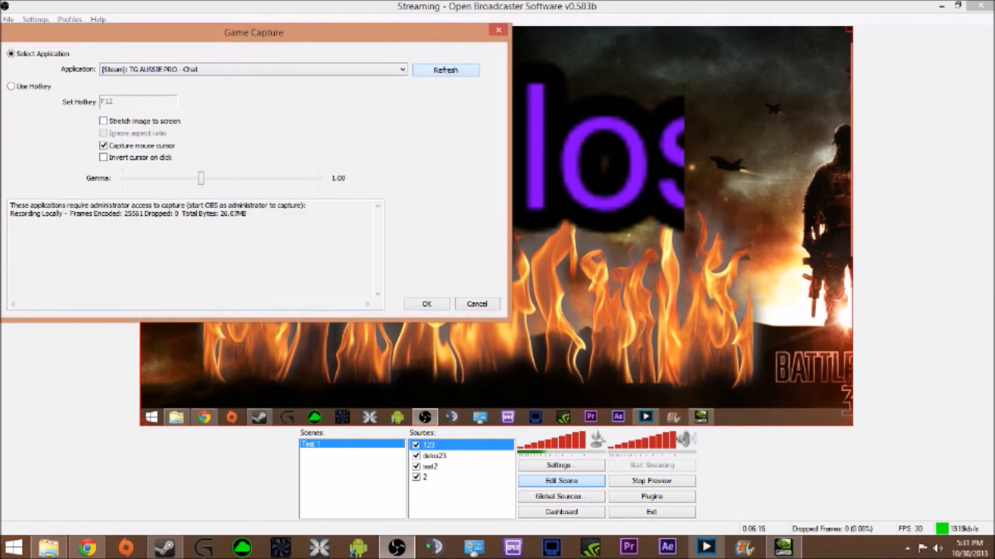
pyautogui.click(424, 304)
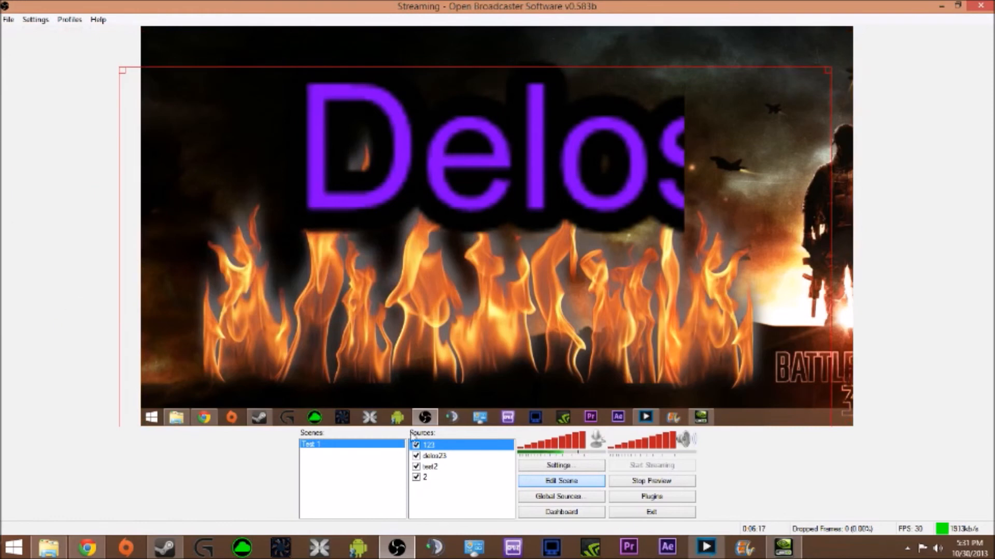
# Hide the delos23 and test2 sources, and shrink and reposition the 123 capture box near the middle of the preview.
pyautogui.click(416, 455)
pyautogui.click(416, 467)
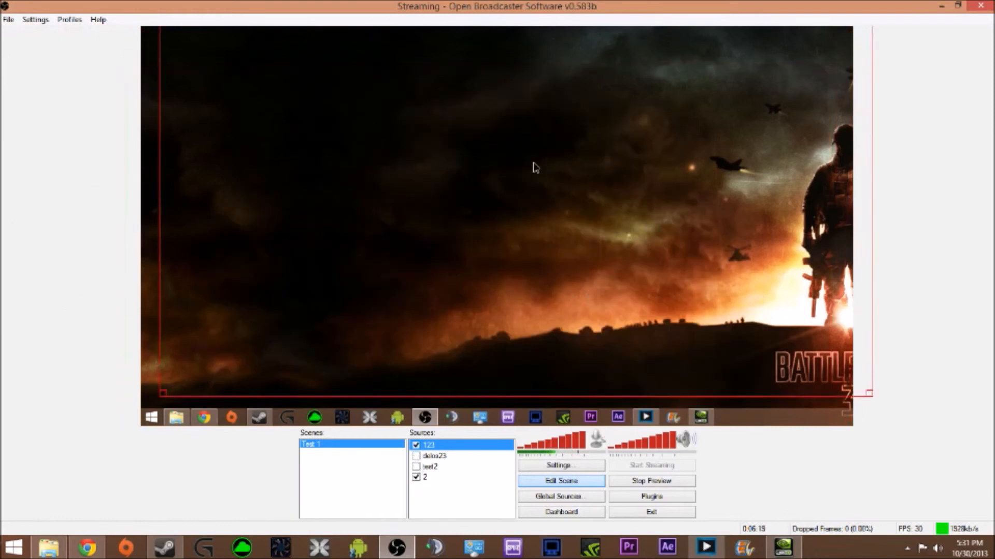
pyautogui.moveTo(832, 396); pyautogui.dragTo(490, 241)
pyautogui.moveTo(338, 171); pyautogui.dragTo(489, 211)
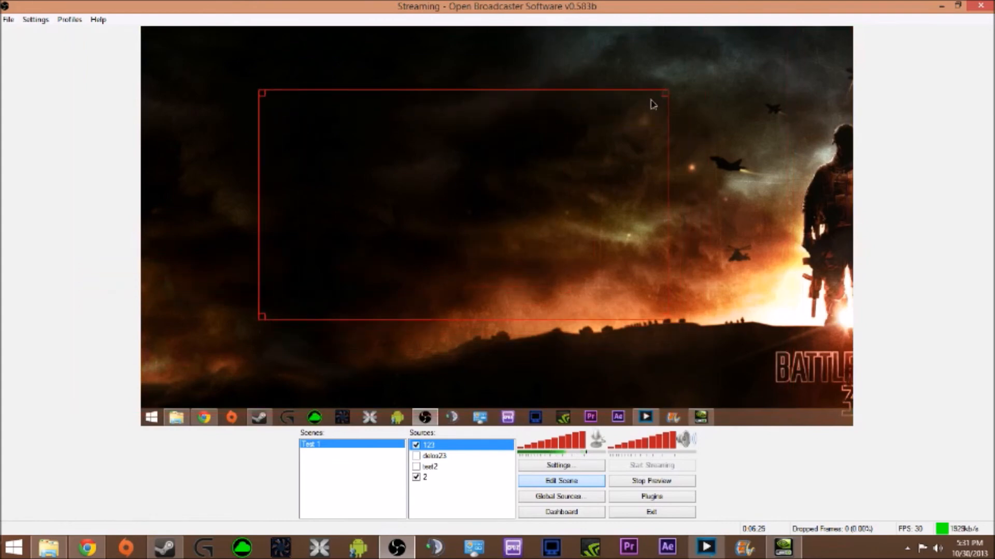
pyautogui.moveTo(667, 90); pyautogui.dragTo(580, 134)
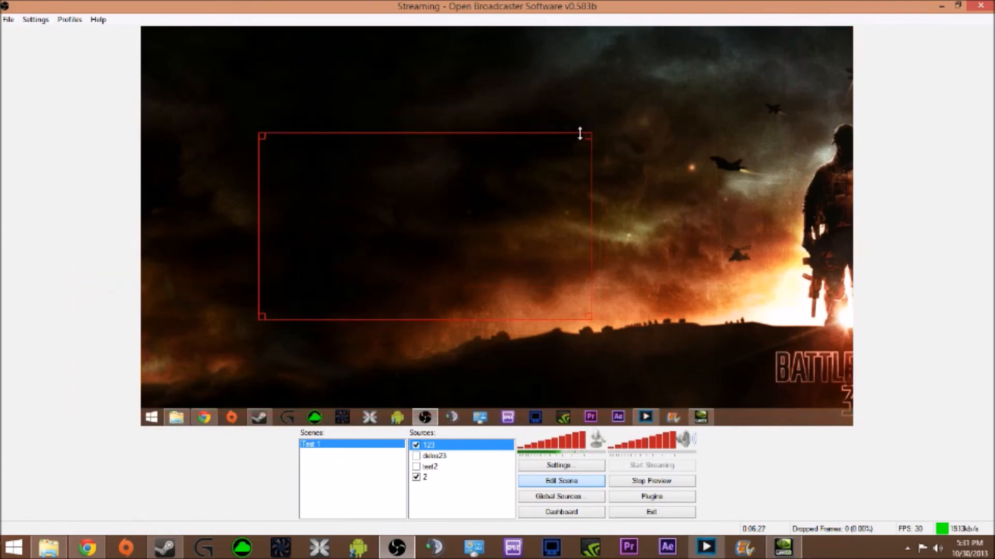
# Add a window capture source with its default name that captures the Steam chat window.
pyautogui.rightClick(444, 500)
pyautogui.click(468, 520)
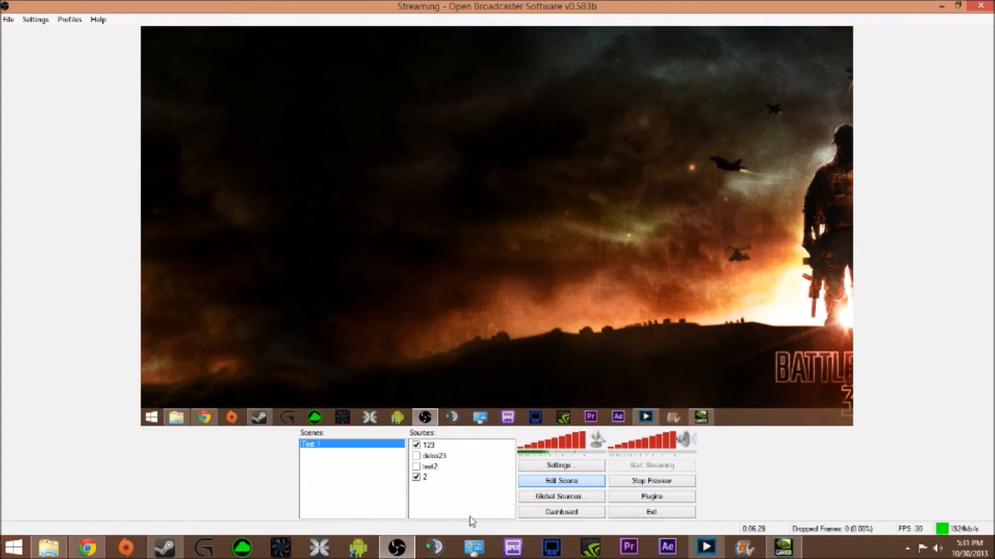
pyautogui.rightClick(454, 480)
pyautogui.rightClick(438, 506)
pyautogui.moveTo(466, 513)
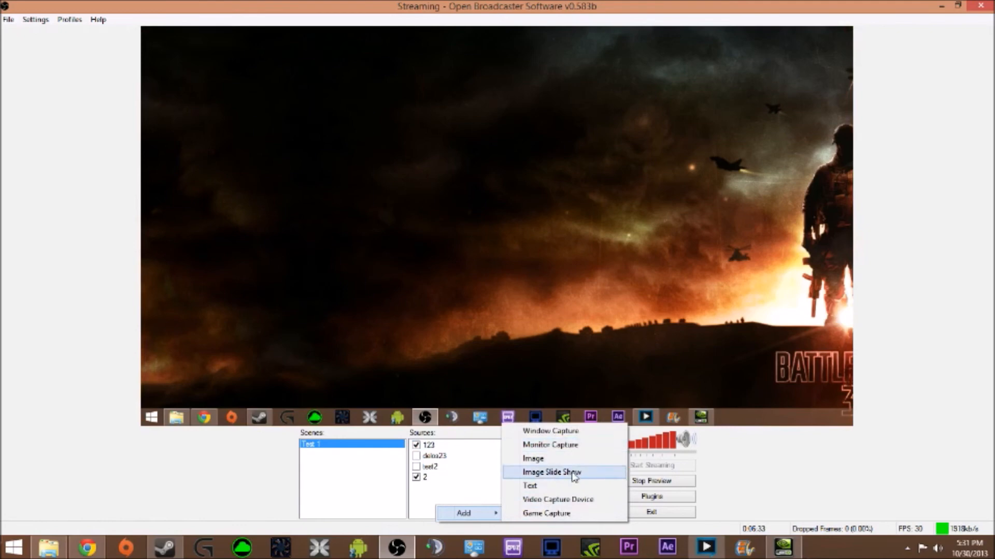
pyautogui.click(566, 430)
pyautogui.click(533, 284)
pyautogui.click(536, 120)
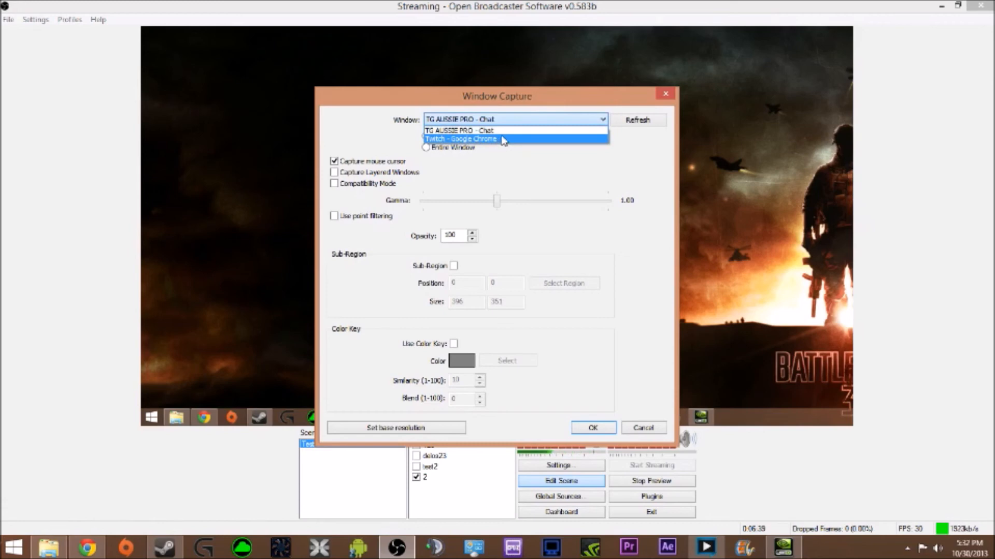
pyautogui.click(505, 130)
pyautogui.click(592, 428)
# Shrink the chat window capture into the preview's upper-left corner and hide that source.
pyautogui.moveTo(400, 180); pyautogui.dragTo(449, 173)
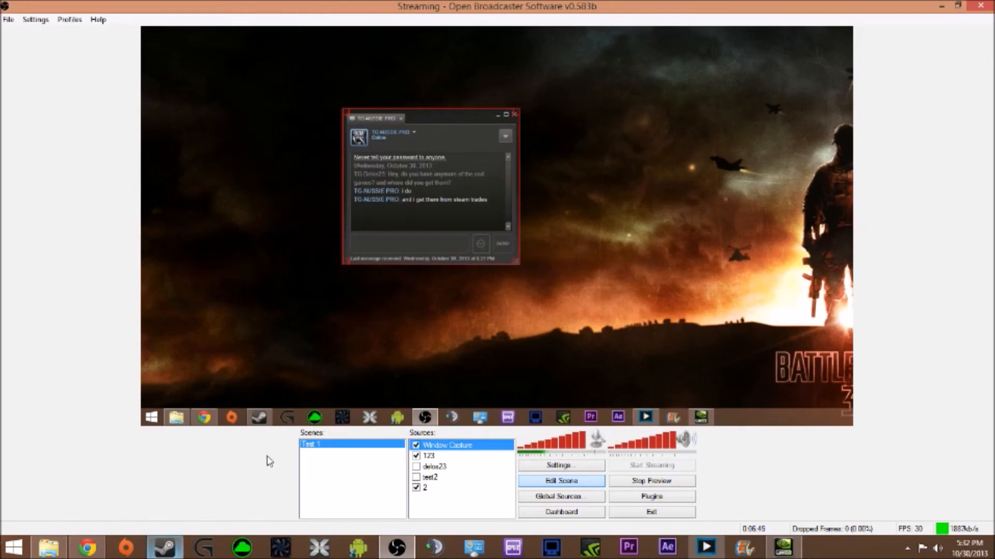
pyautogui.moveTo(453, 202); pyautogui.dragTo(259, 109)
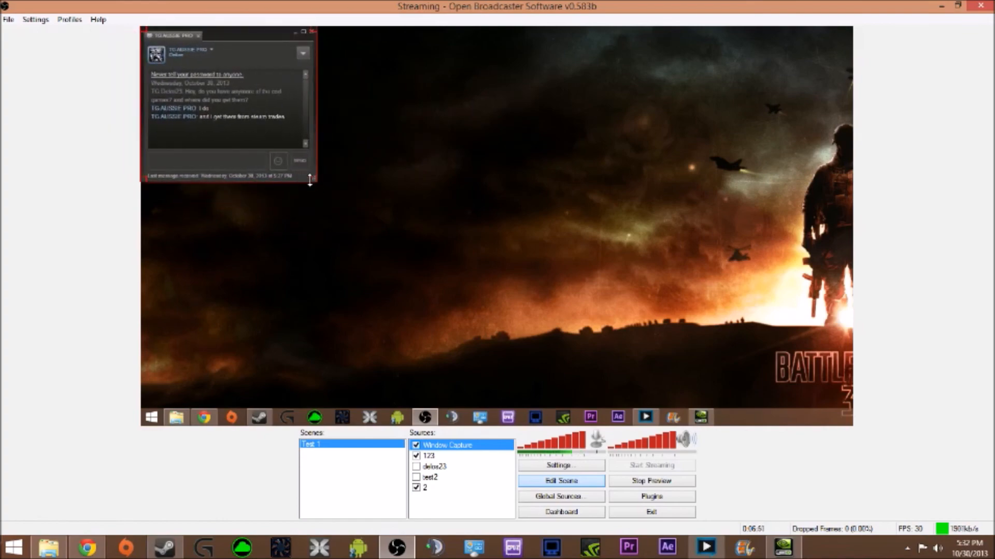
pyautogui.moveTo(311, 179); pyautogui.dragTo(132, 76)
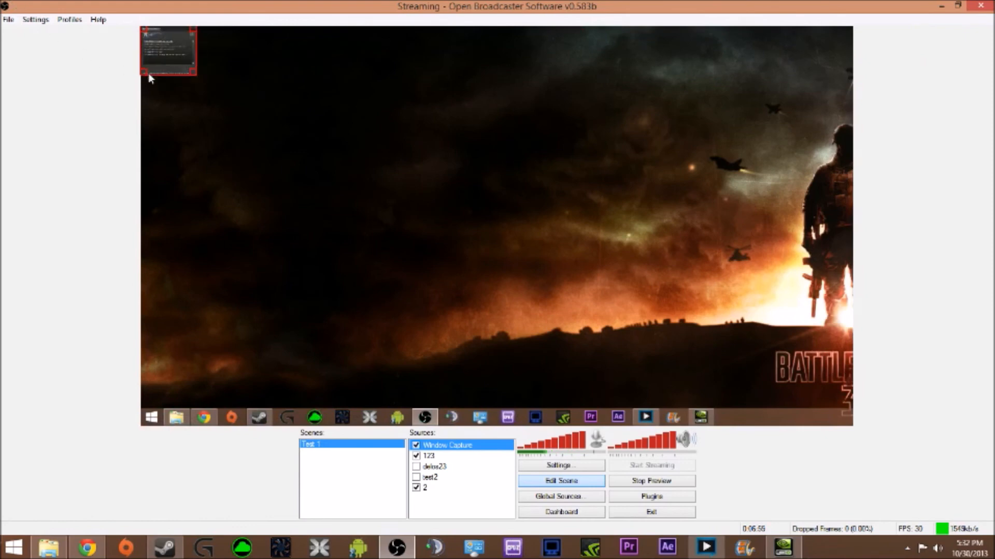
pyautogui.click(416, 445)
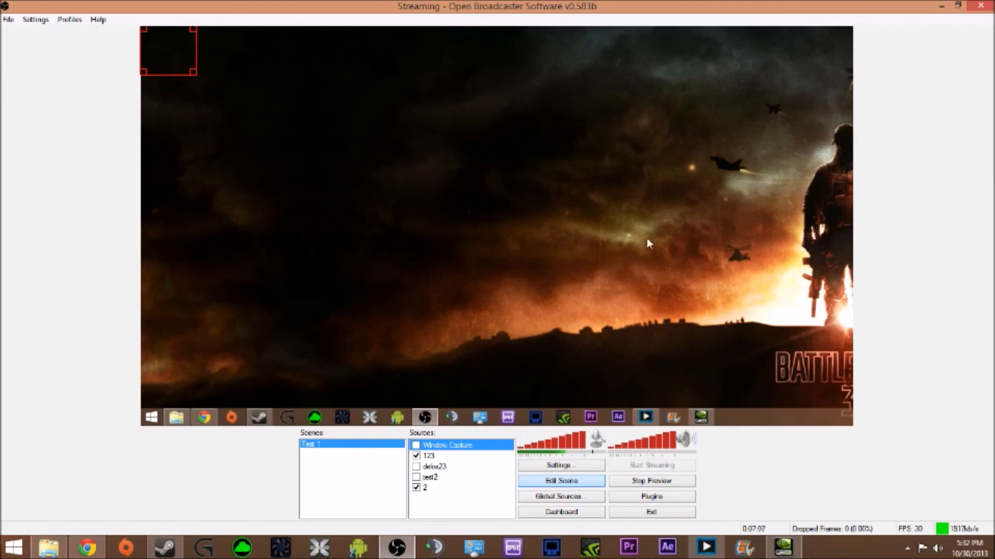
# Add a second window capture source with its default name that captures the inner window of the Steam chat.
pyautogui.moveTo(496, 4); pyautogui.dragTo(552, 2)
pyautogui.rightClick(438, 517)
pyautogui.moveTo(463, 515)
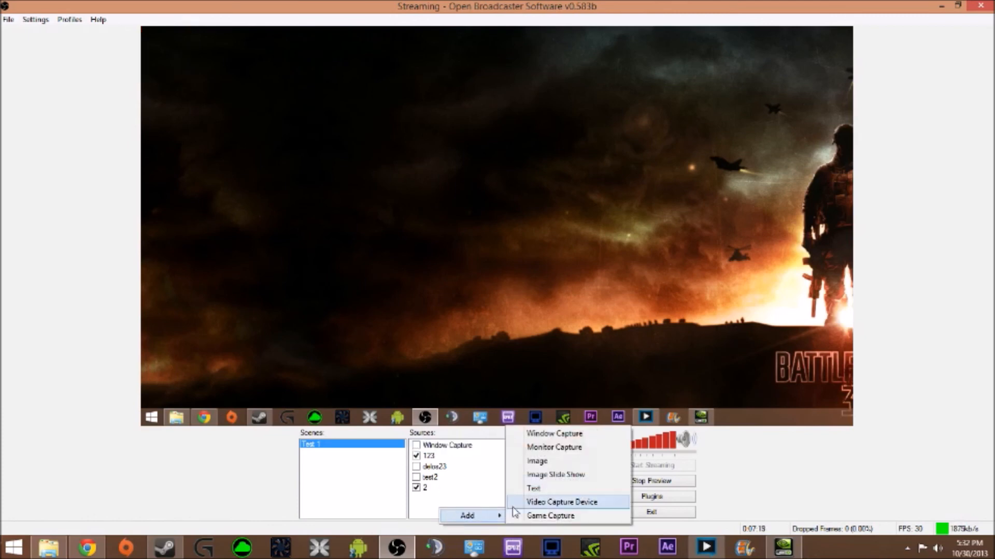
pyautogui.click(552, 435)
pyautogui.click(533, 284)
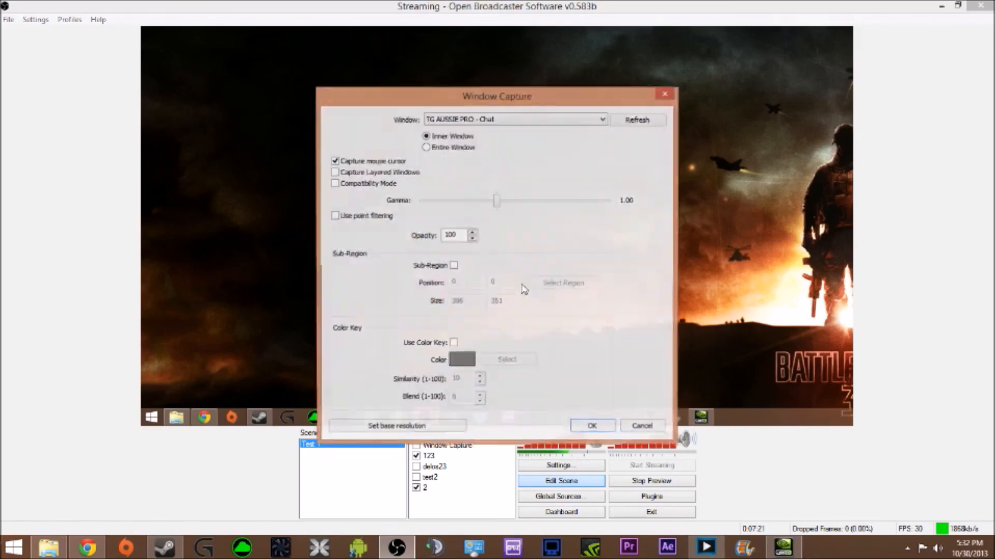
pyautogui.click(519, 120)
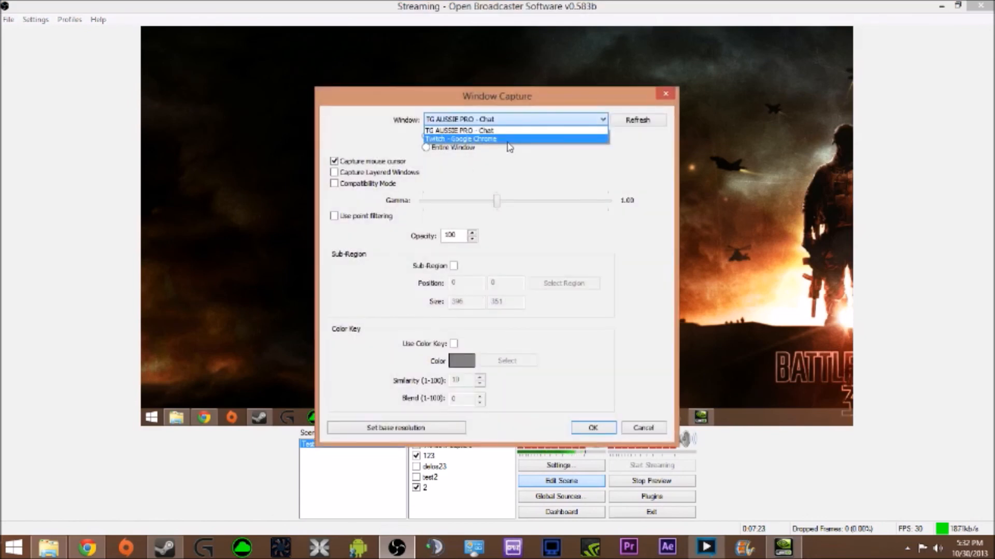
pyautogui.click(440, 157)
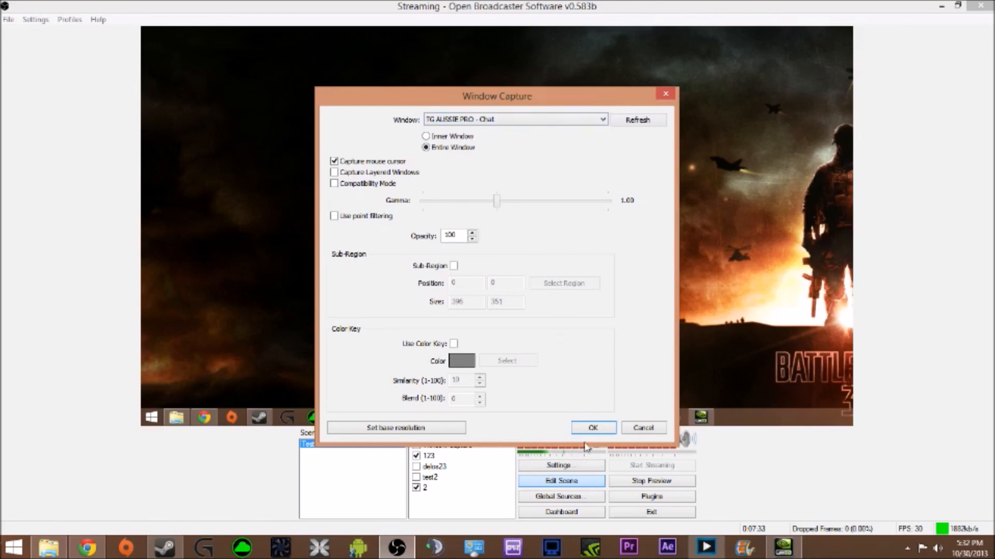
pyautogui.click(525, 120)
pyautogui.click(456, 128)
pyautogui.click(609, 431)
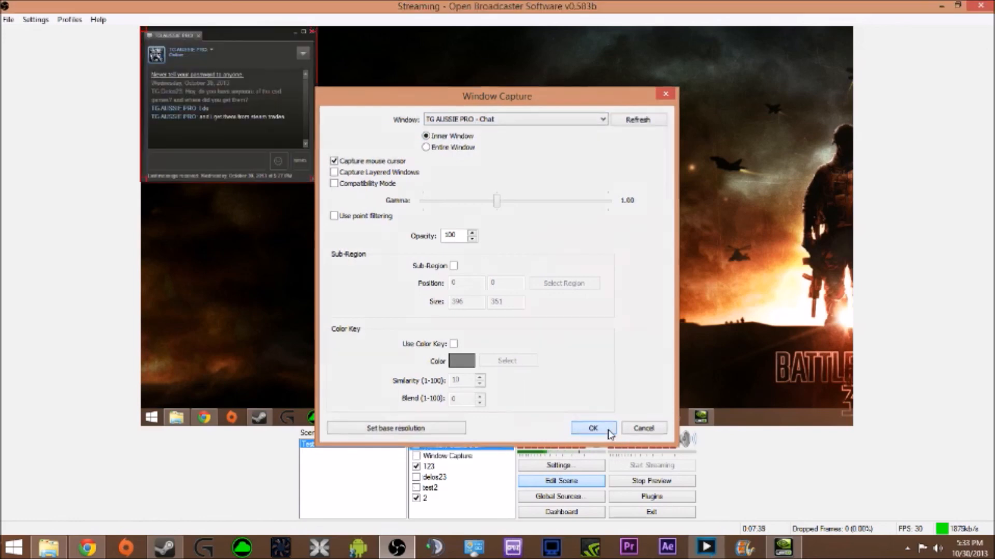
# Shrink the new chat capture to a tiny box left of the preview's center and stop the preview.
pyautogui.moveTo(269, 59); pyautogui.dragTo(491, 147)
pyautogui.moveTo(536, 117); pyautogui.dragTo(377, 258)
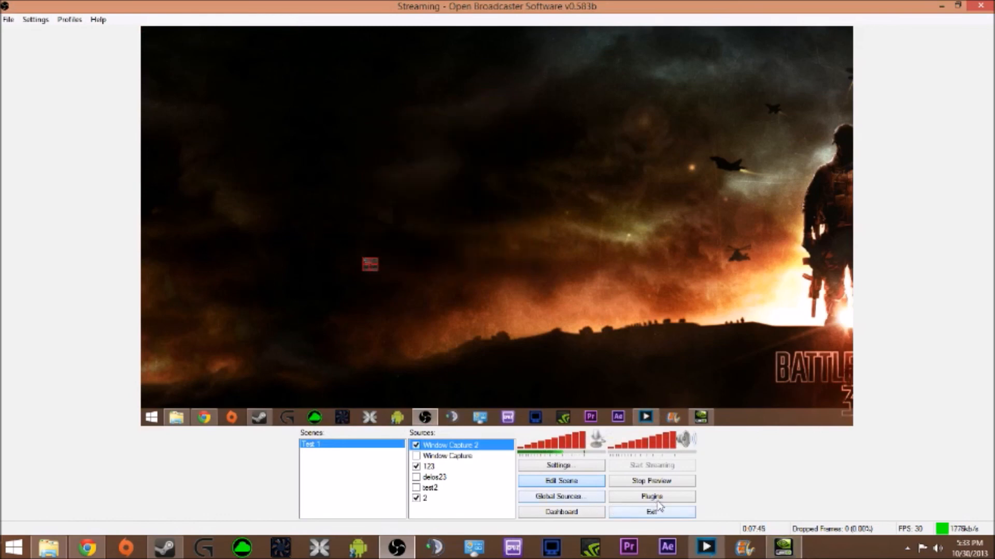
pyautogui.click(652, 480)
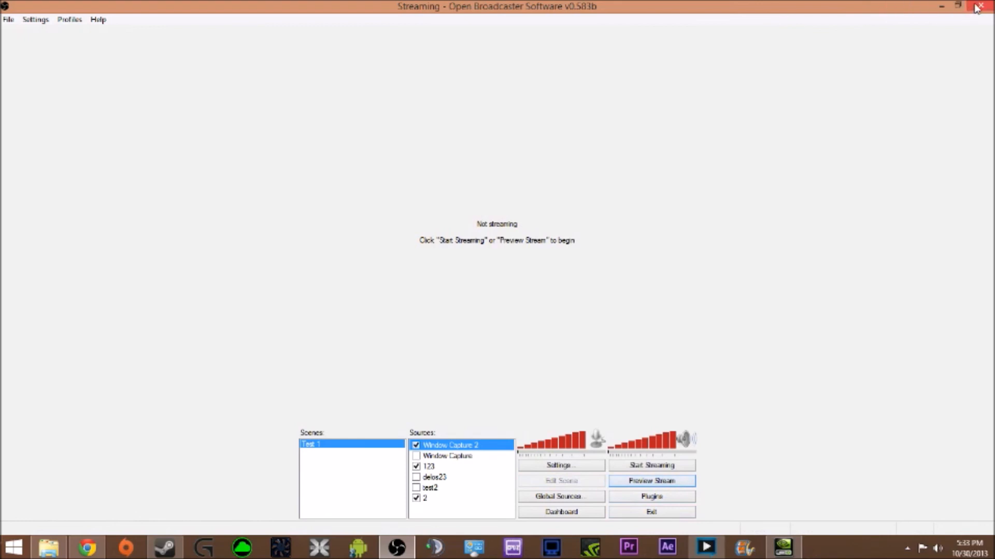
# Close the broadcasting program and minimize the Twitch dashboard browser window to show the desktop.
pyautogui.click(977, 6)
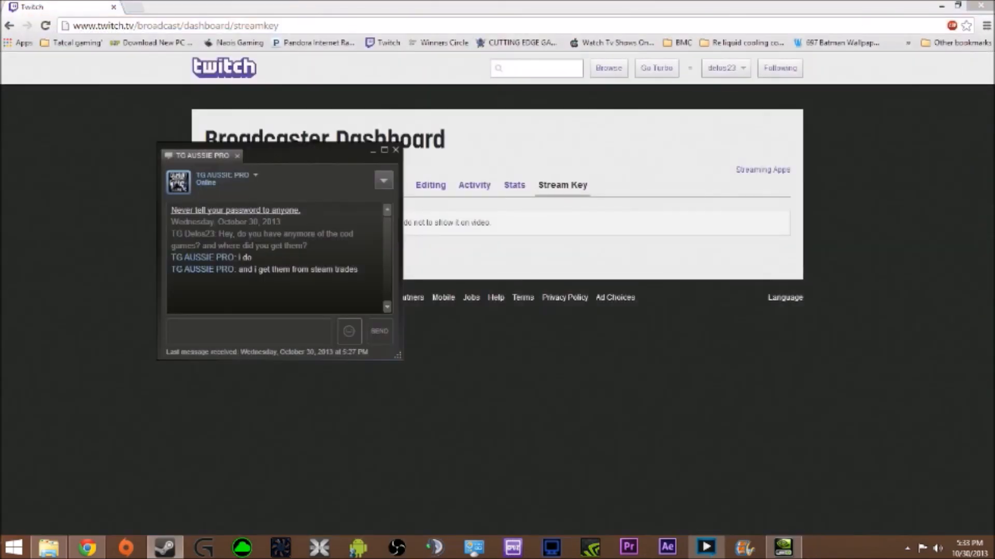
pyautogui.moveTo(231, 26); pyautogui.dragTo(73, 26)
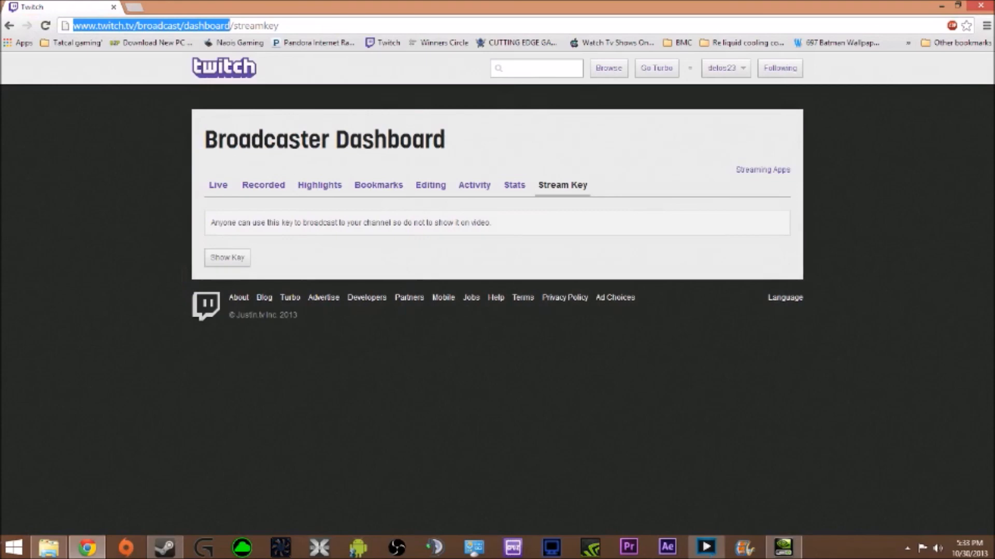
pyautogui.click(944, 6)
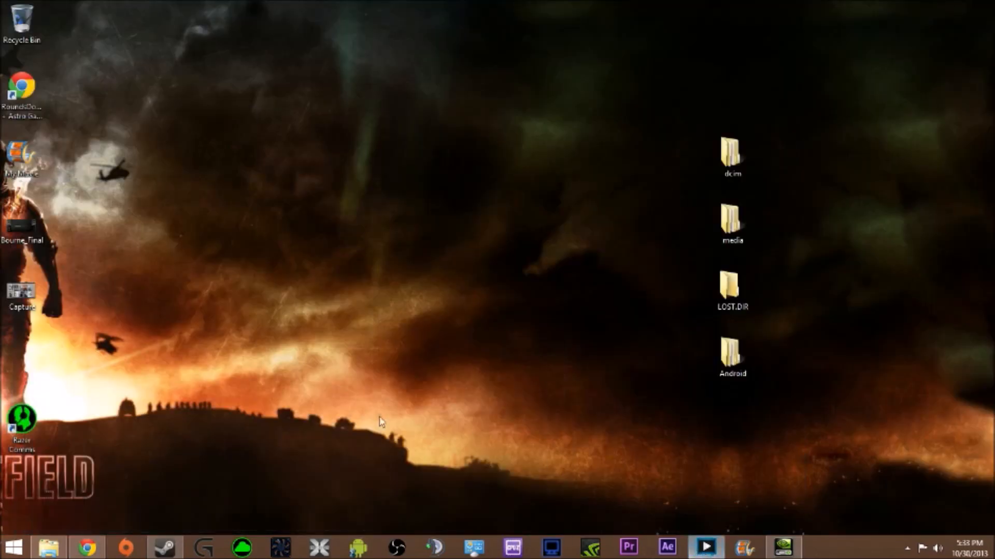